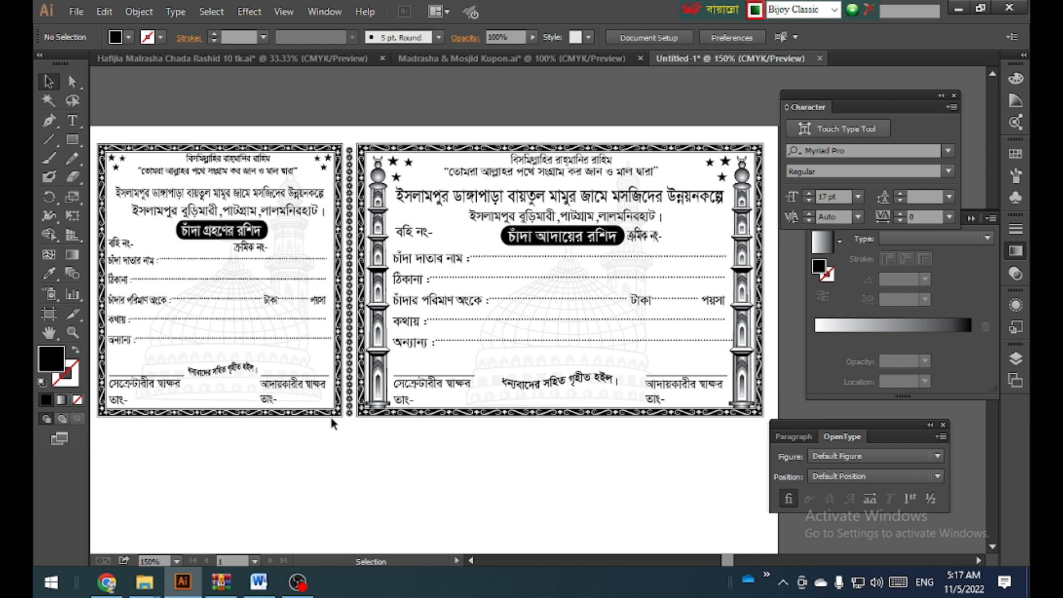
Step: Create a new single-artboard document in A4 size
click(74, 11)
click(88, 30)
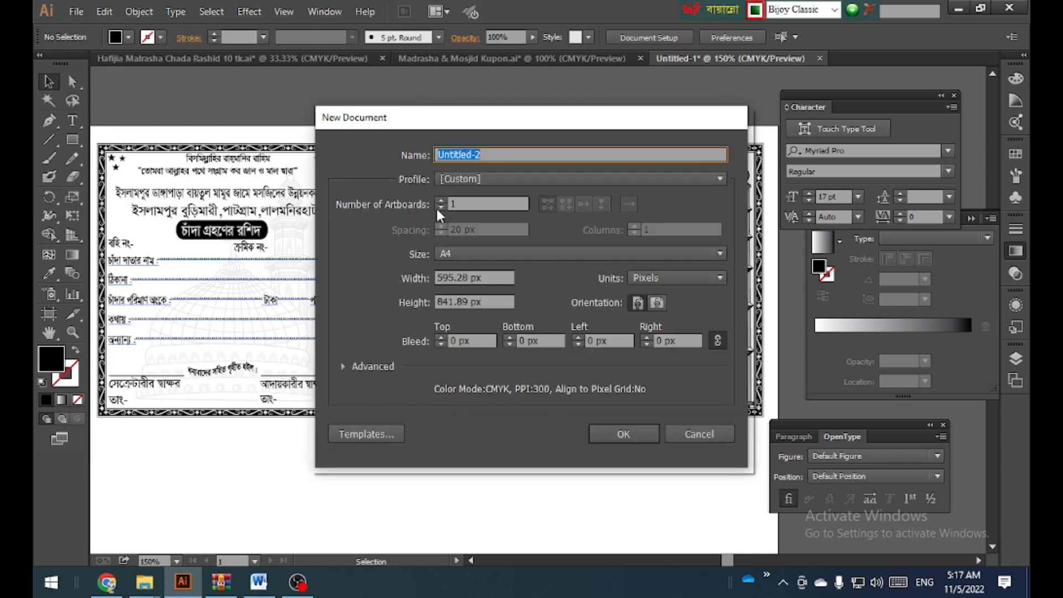
click(525, 255)
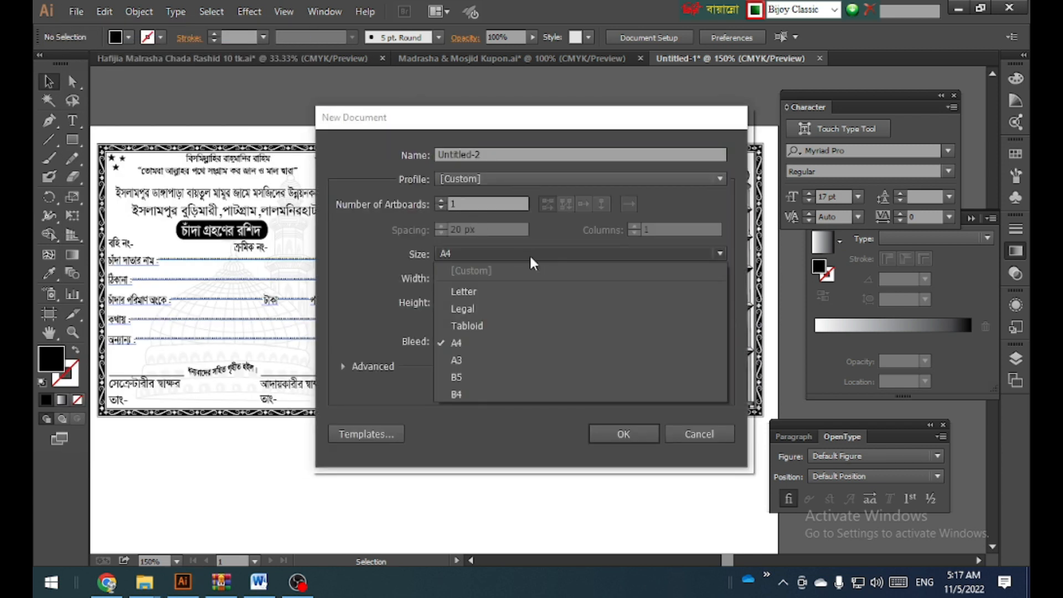
click(457, 343)
click(653, 434)
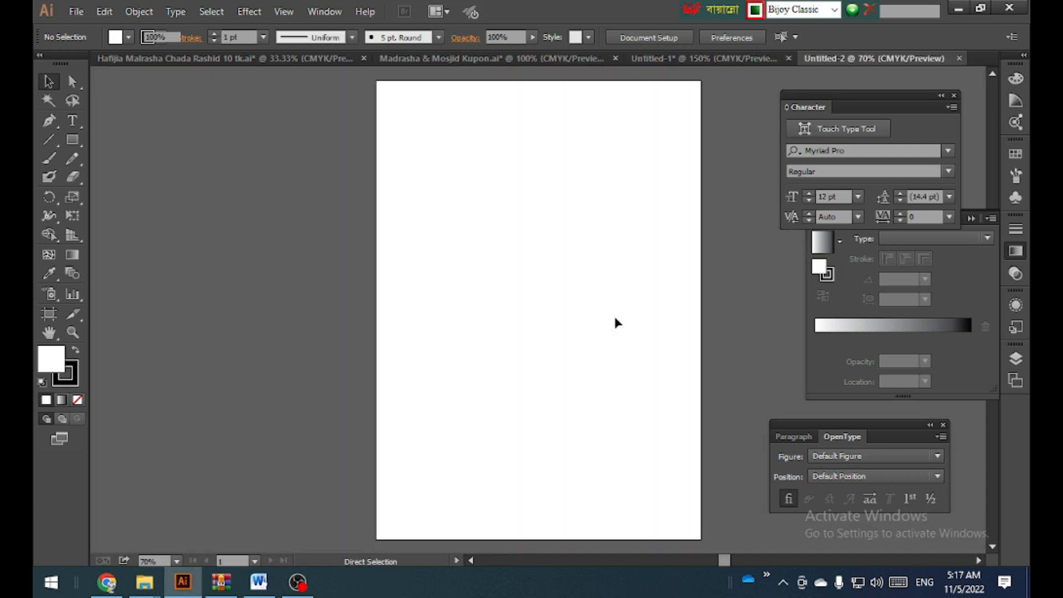
Step: Paste the copied two-part donation receipt and position it across the top of the A4 page with even side margins
key(ctrl+v)
drag(562, 292, 573, 161)
key(Left)
key(Left)
key(Left)
key(Left)
key(Left)
key(Left)
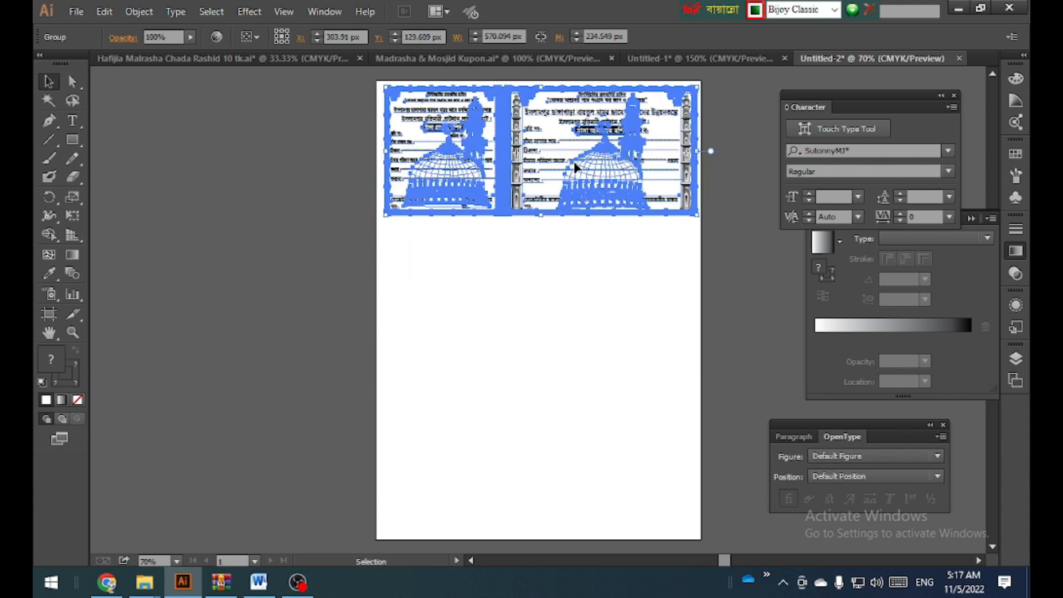
key(Up)
key(Up)
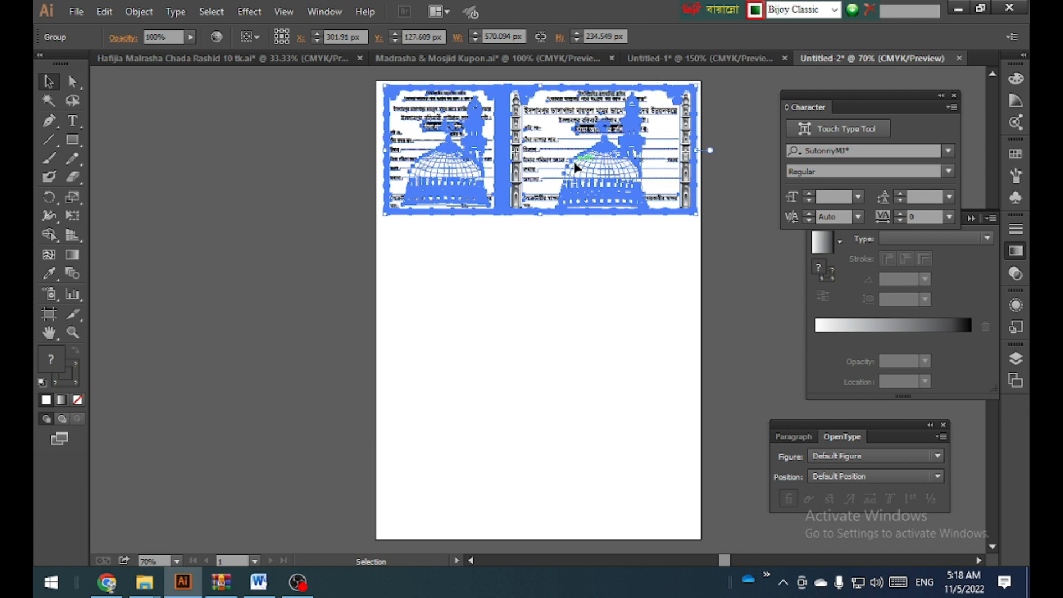
click(726, 262)
Step: Ungroup the pasted receipt artwork so its text lines can be selected individually
scroll(482, 218, up, 1)
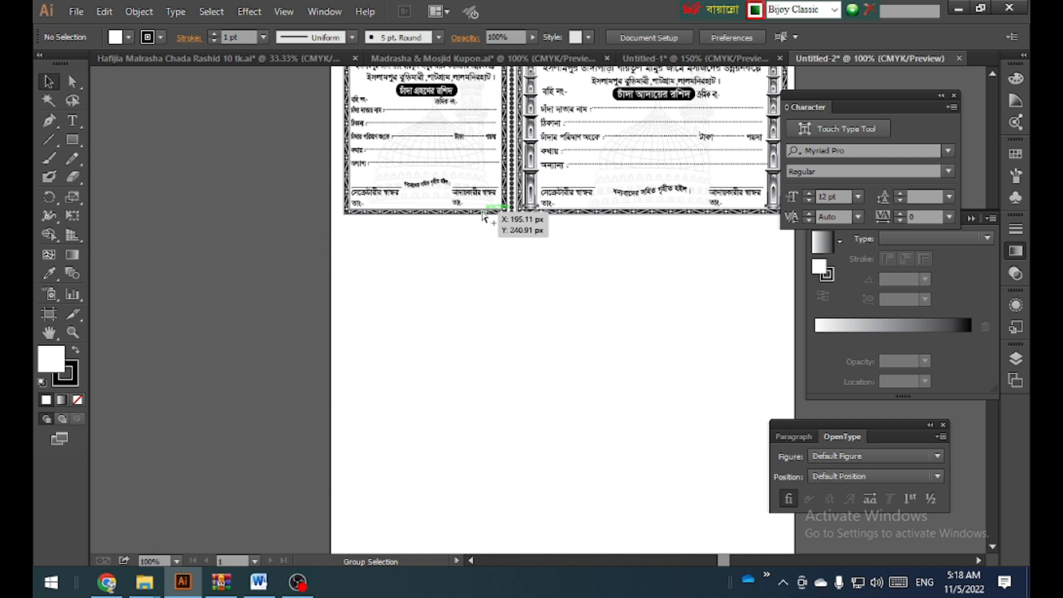
scroll(483, 218, up, 2)
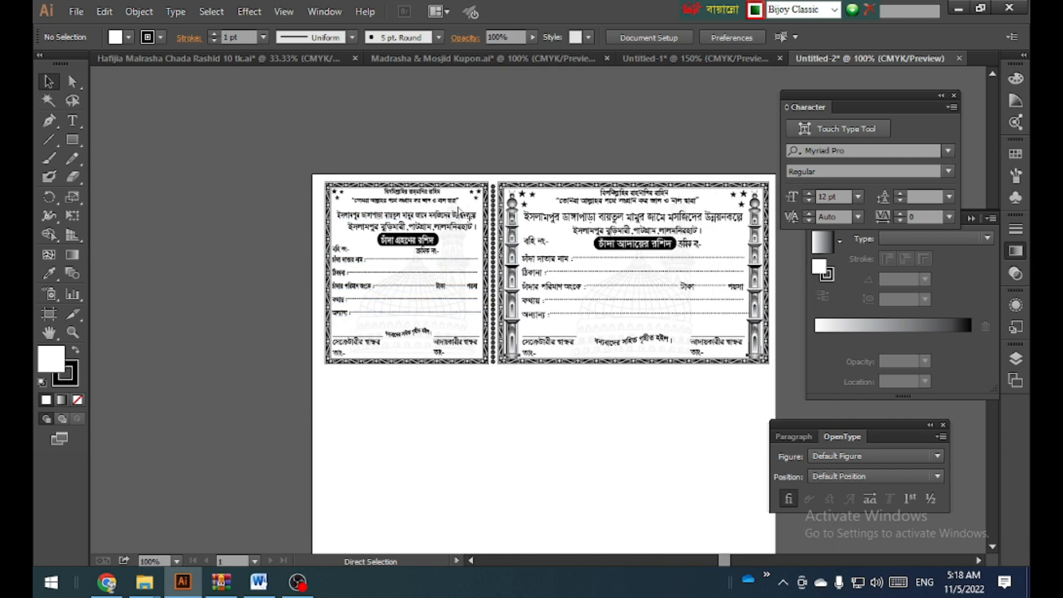
scroll(458, 211, up, 1)
scroll(459, 211, down, 1)
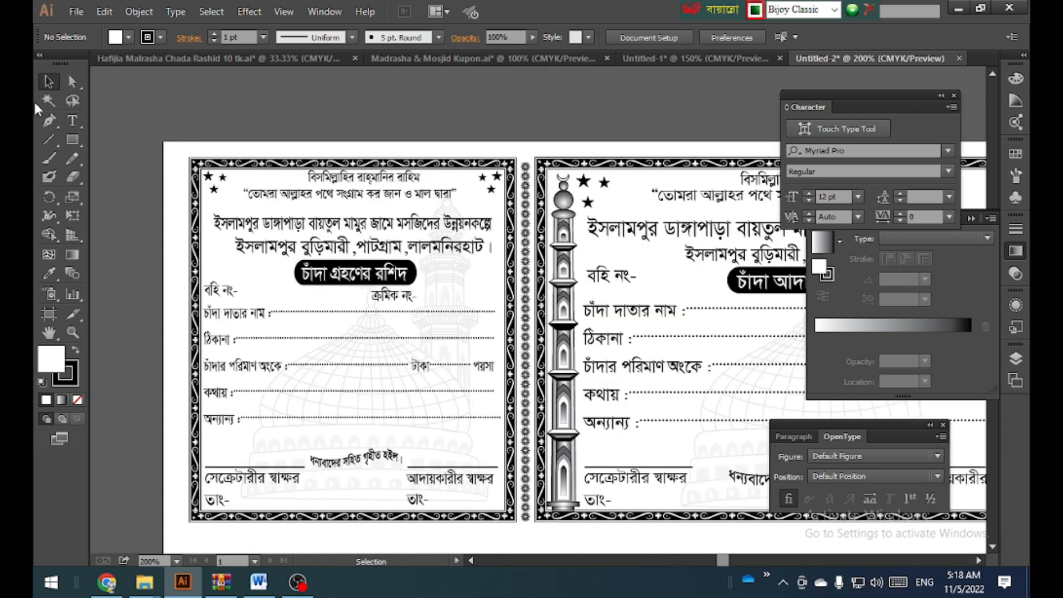
click(313, 232)
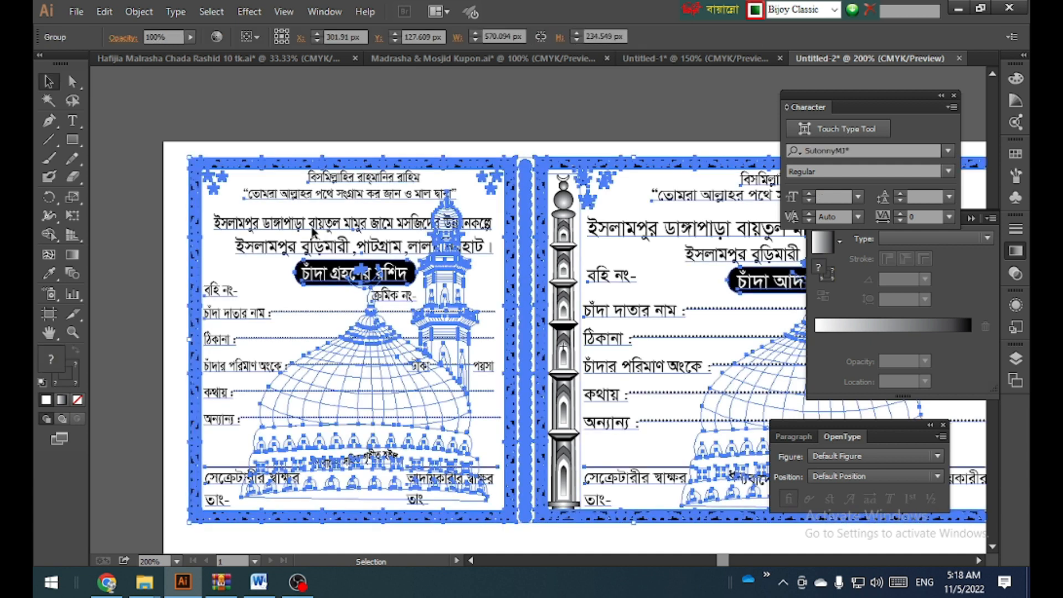
right_click(313, 231)
click(381, 317)
click(414, 145)
click(421, 222)
click(426, 98)
Step: Stretch the mosque-name heading on the small receipt upward, keeping its width, to a font size of about 18.92 pt
click(351, 221)
key(ctrl+plus)
click(354, 223)
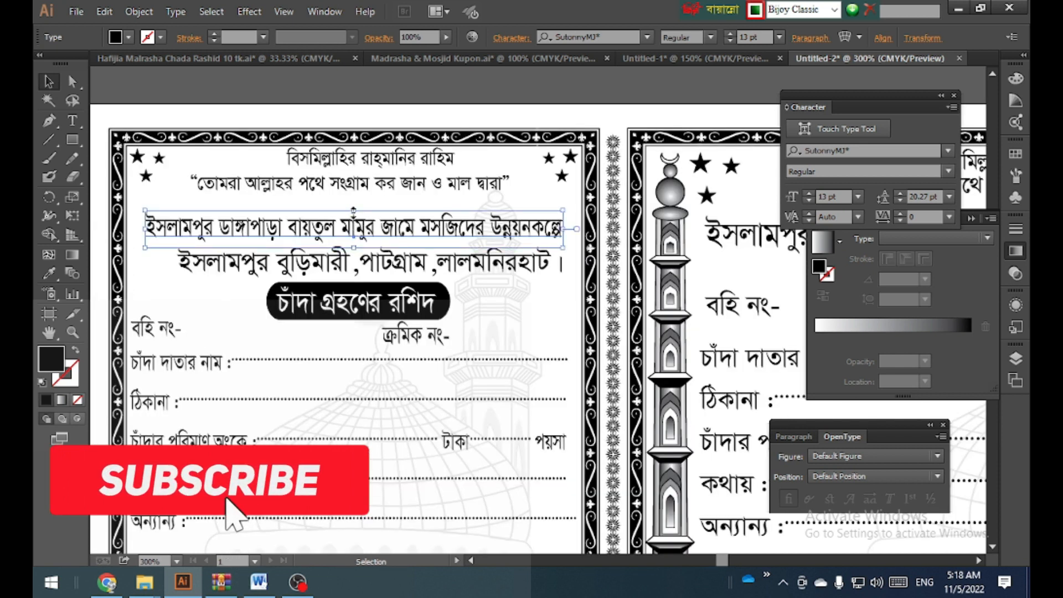
drag(354, 210, 354, 192)
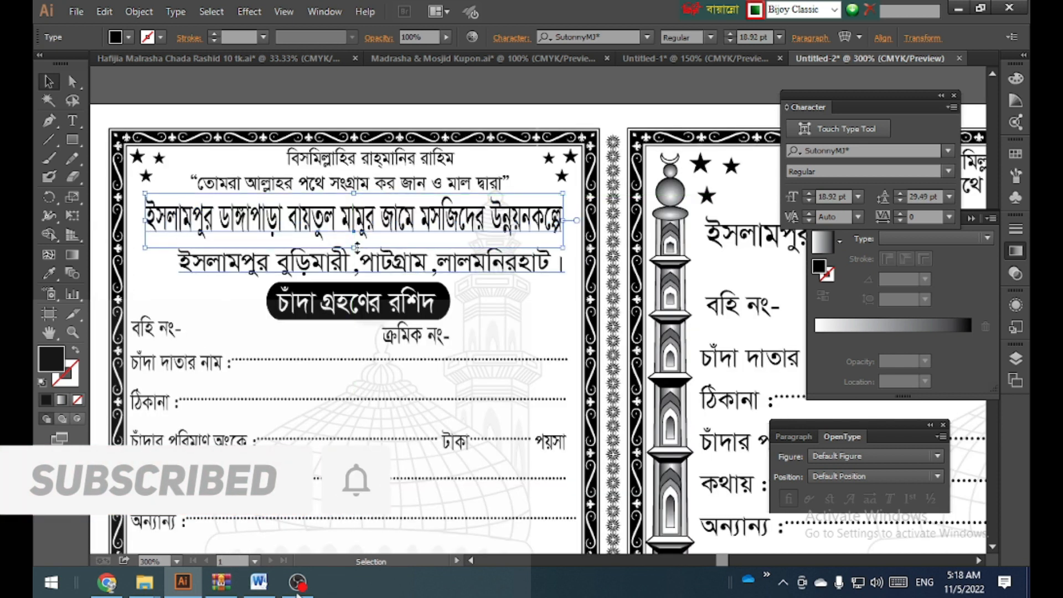
click(494, 94)
Step: Thicken the small receipt's mosque-name heading with a black 0.25 pt stroke
click(354, 228)
click(160, 37)
click(157, 39)
click(157, 39)
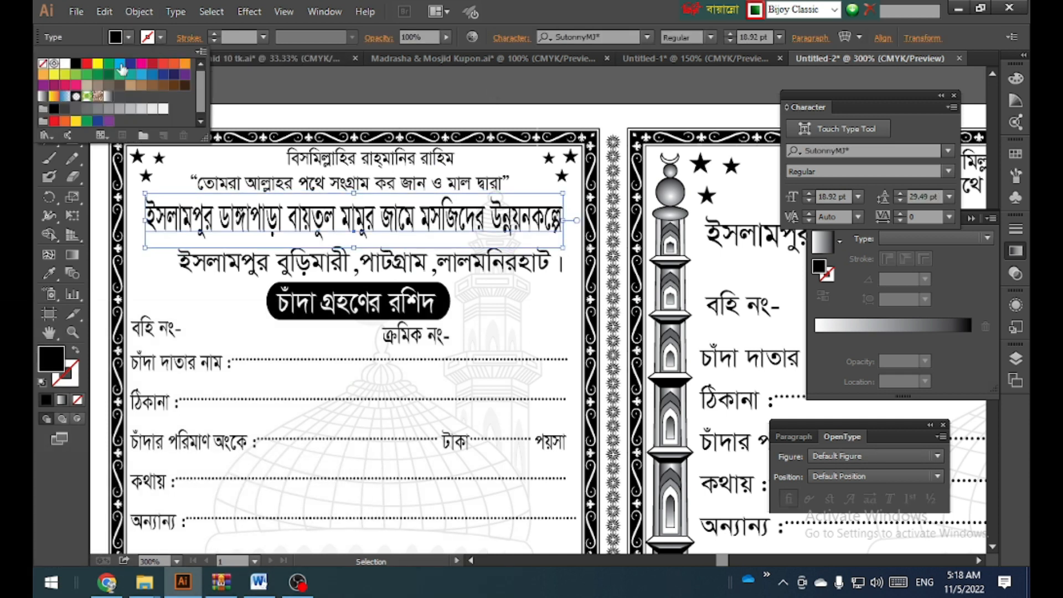
click(76, 64)
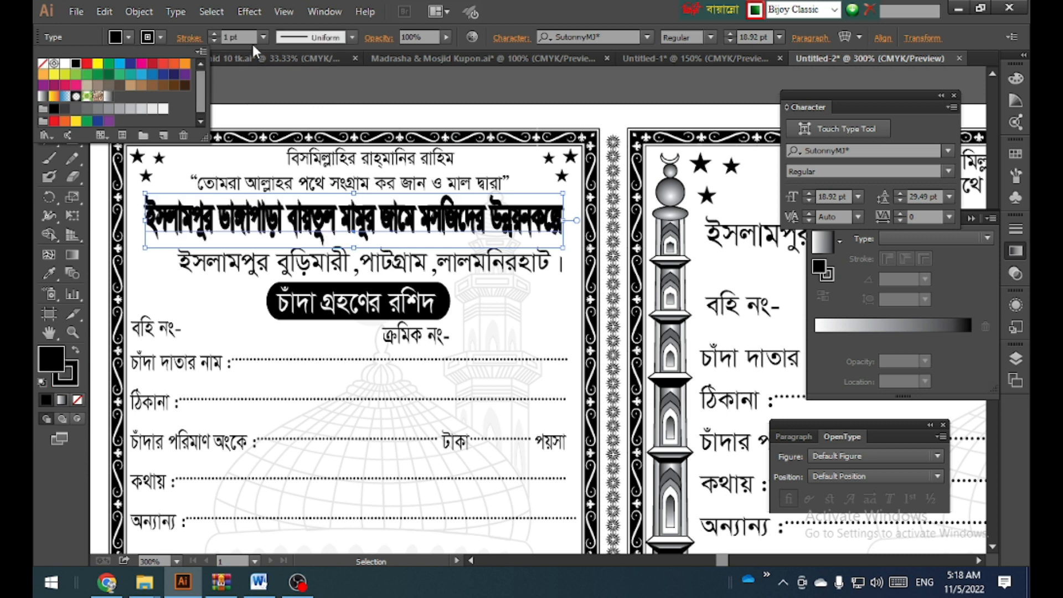
click(262, 37)
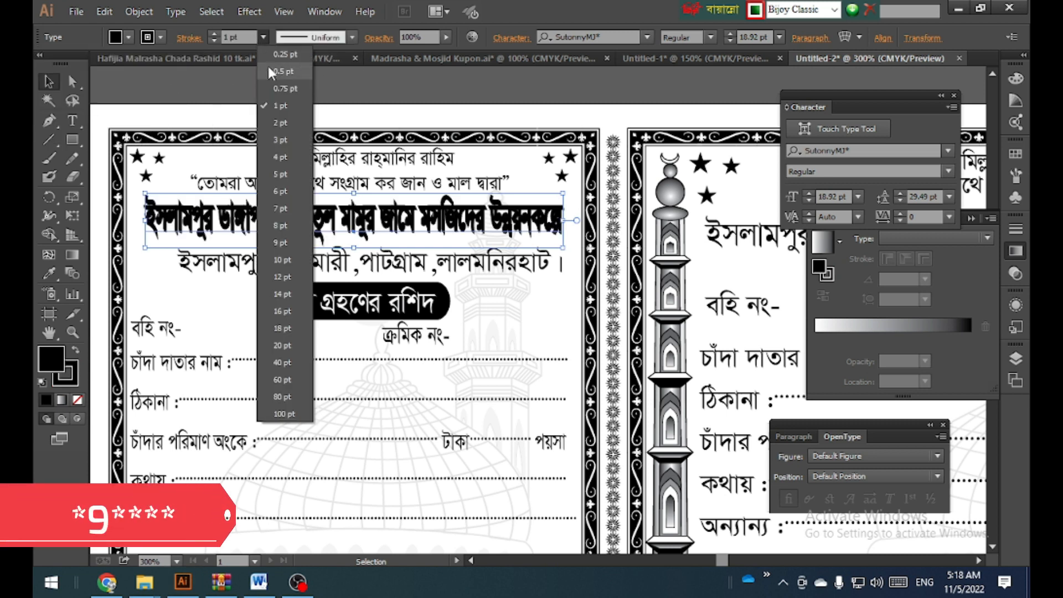
click(280, 54)
click(372, 94)
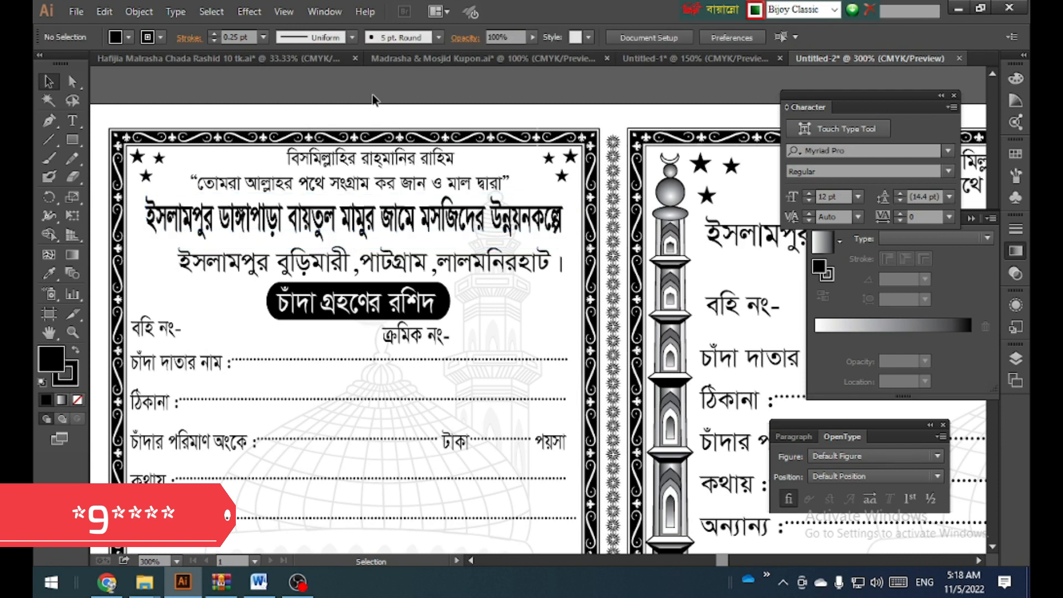
Step: Set the font size of the small receipt's address line to 10 pt
scroll(360, 193, right, 1)
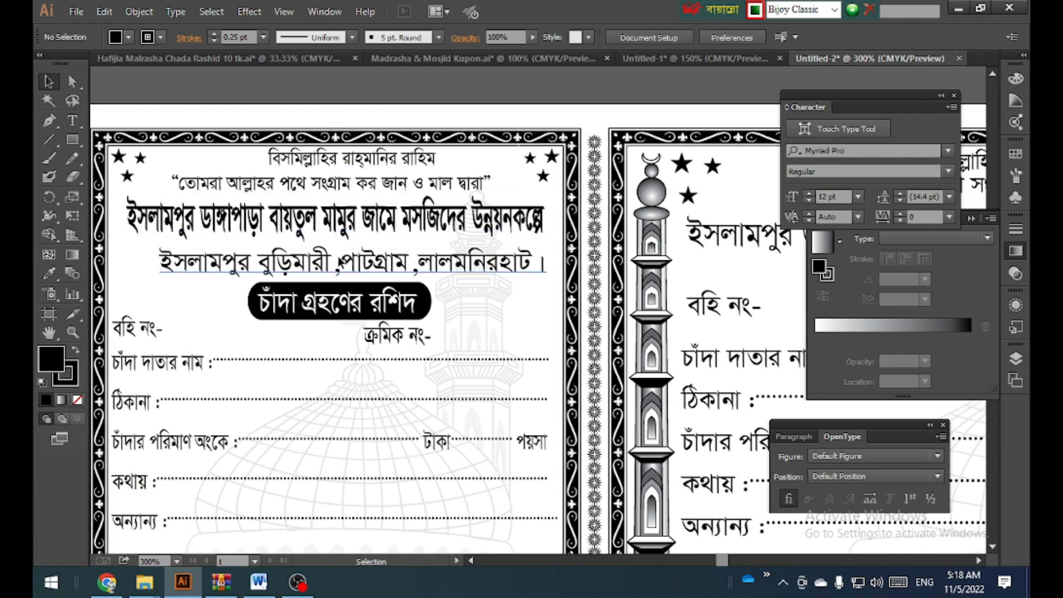
click(347, 265)
click(73, 126)
click(372, 263)
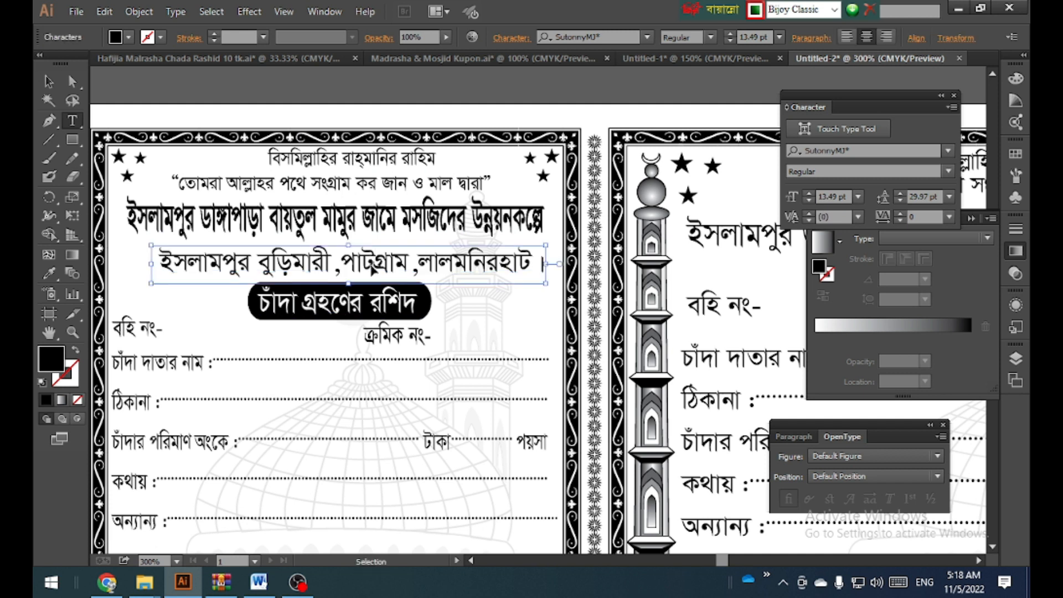
key(ctrl+a)
click(841, 196)
scroll(841, 197, down, 2)
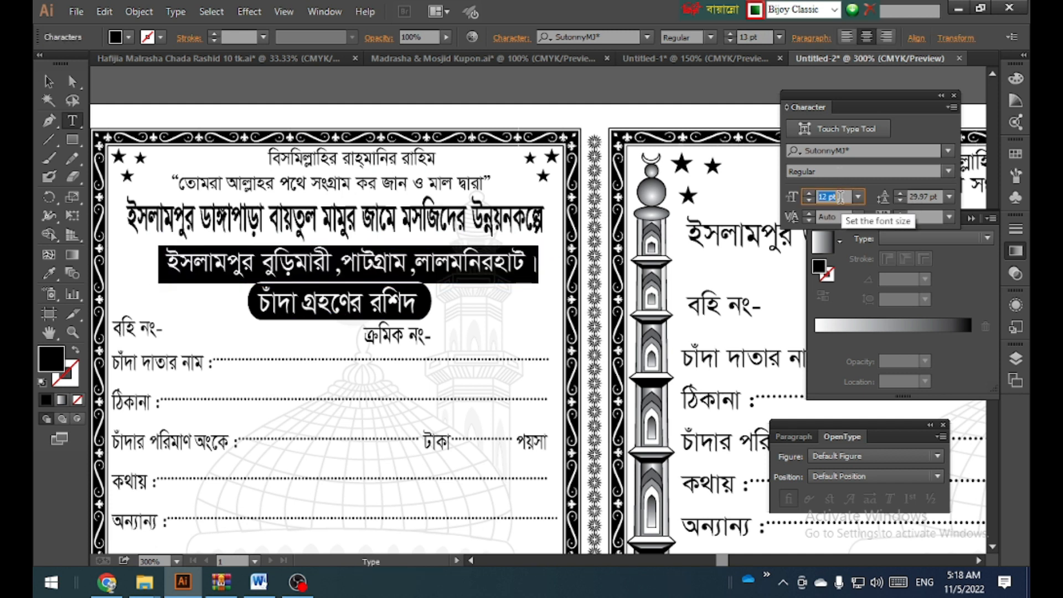
scroll(841, 197, down, 2)
click(48, 81)
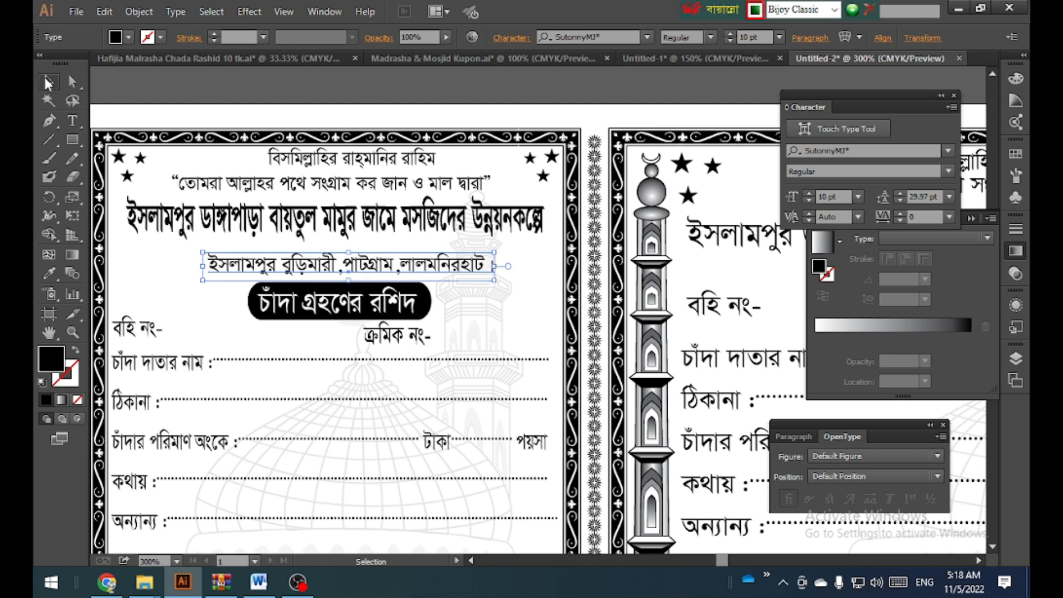
Step: Nudge the small receipt's address line up and slightly left so it sits centred close beneath the heading
key(Up)
key(Up)
key(Up)
key(Up)
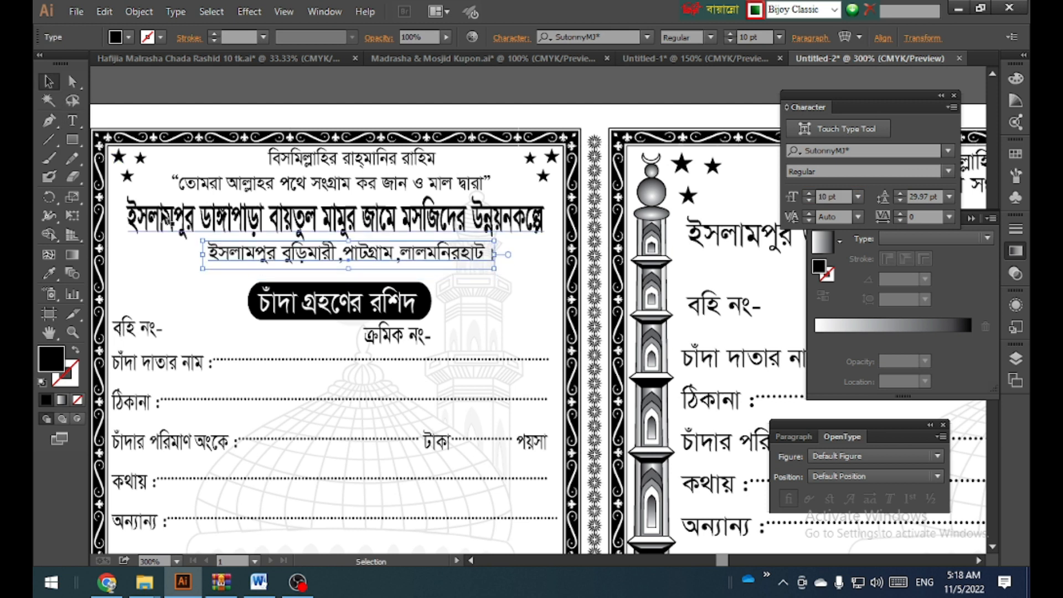
key(Left)
key(Left)
key(Left)
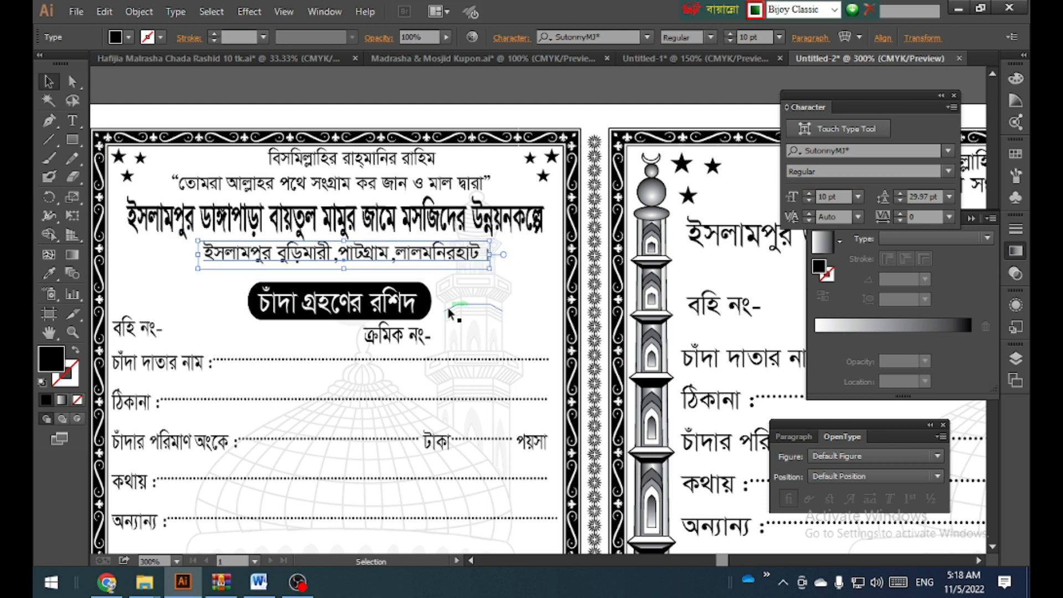
click(530, 320)
click(530, 315)
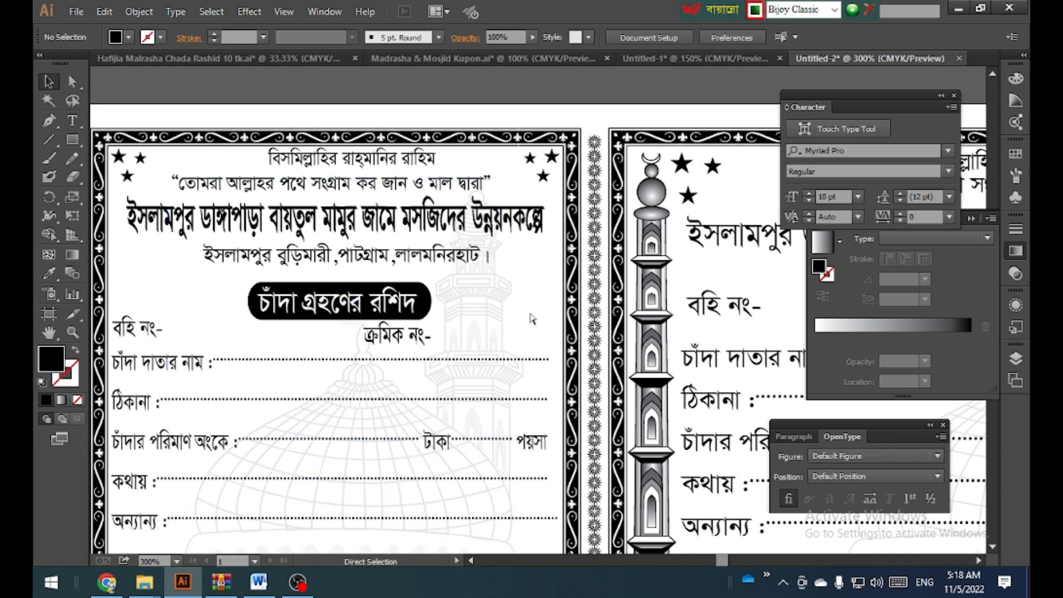
Step: Thicken the large receipt's mosque-name heading with a black 0.25 pt stroke
scroll(503, 310, right, 2)
scroll(501, 313, right, 4)
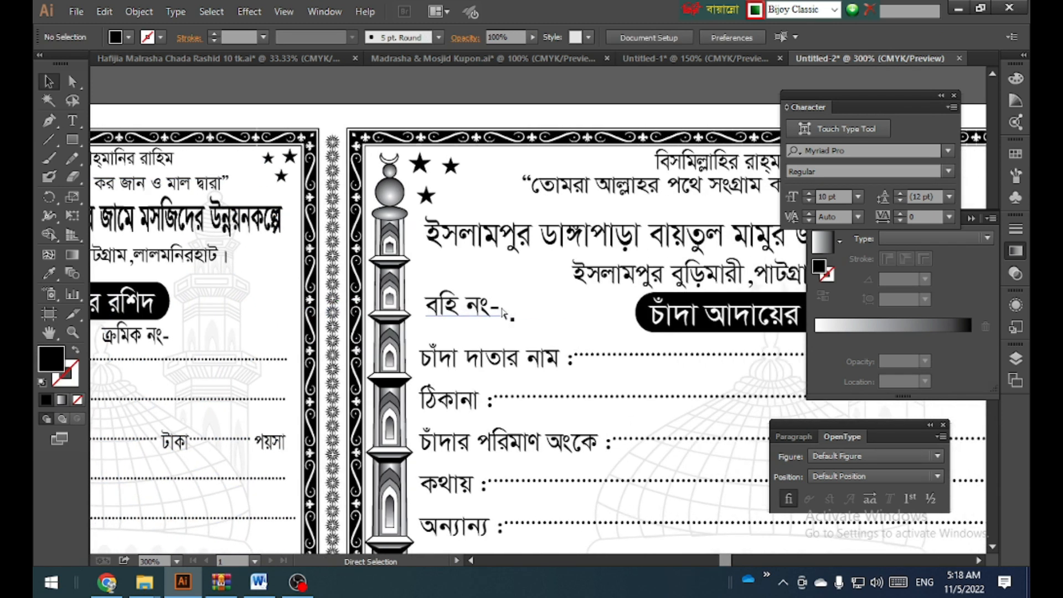
click(547, 242)
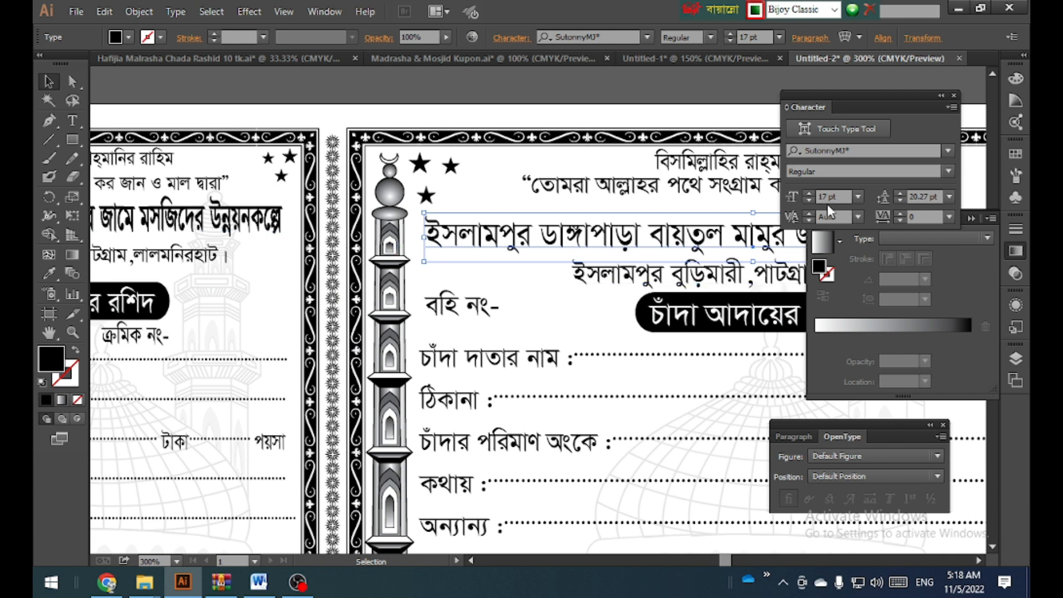
click(161, 37)
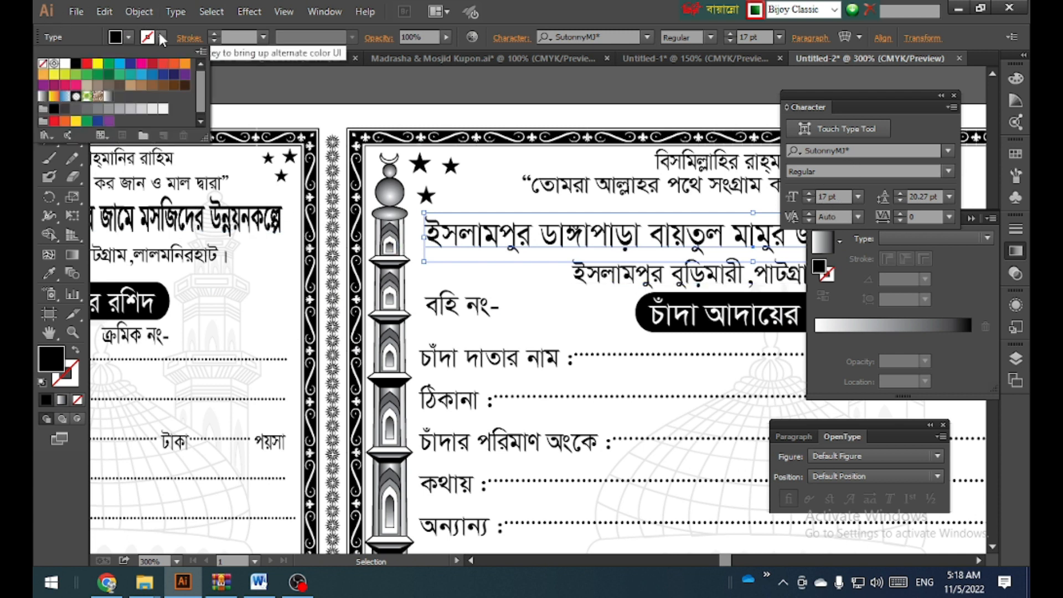
click(76, 63)
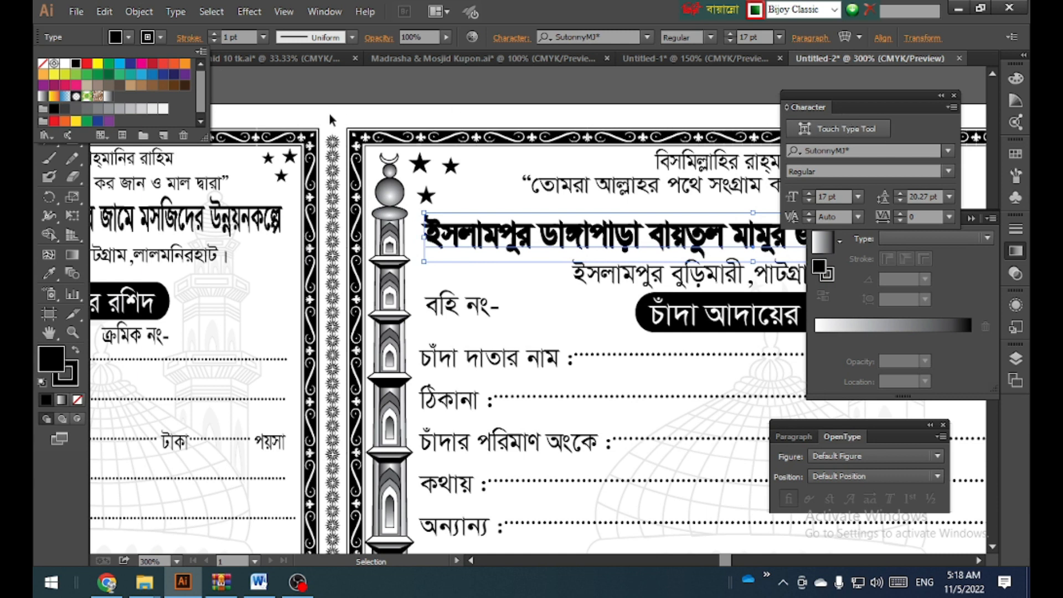
click(858, 197)
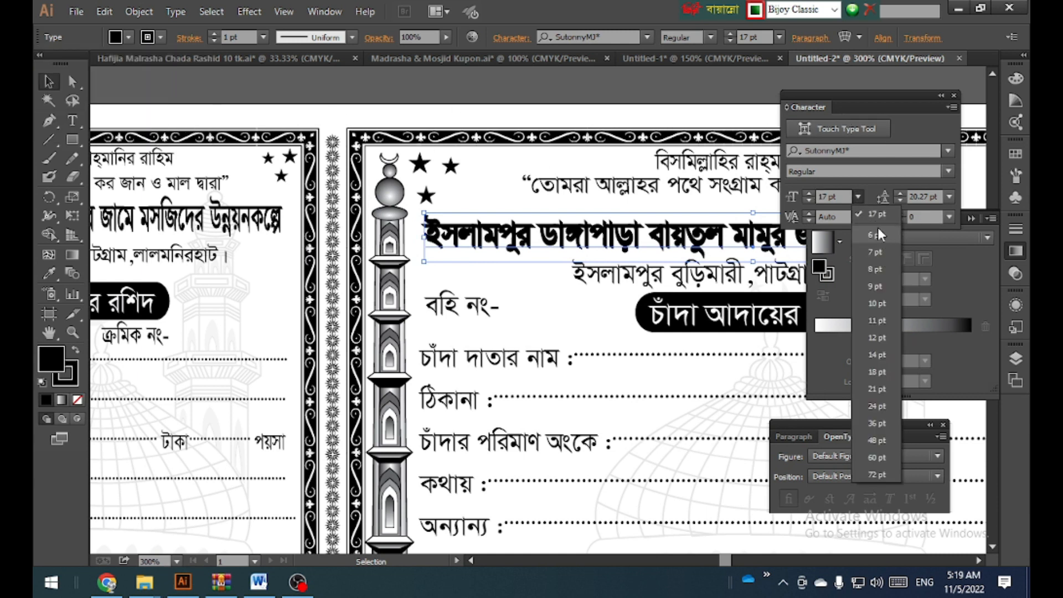
click(753, 97)
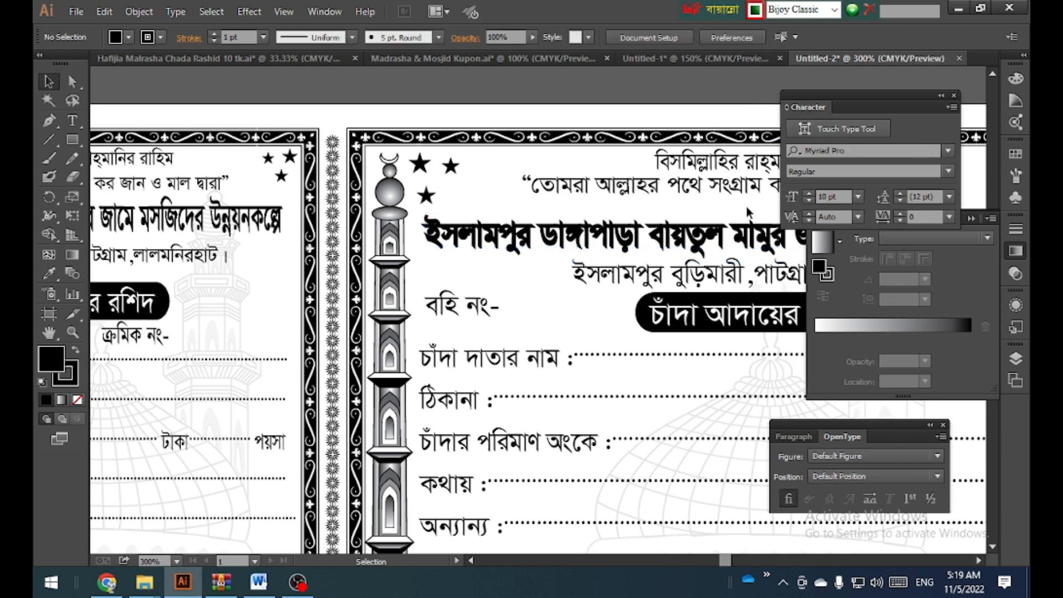
click(736, 233)
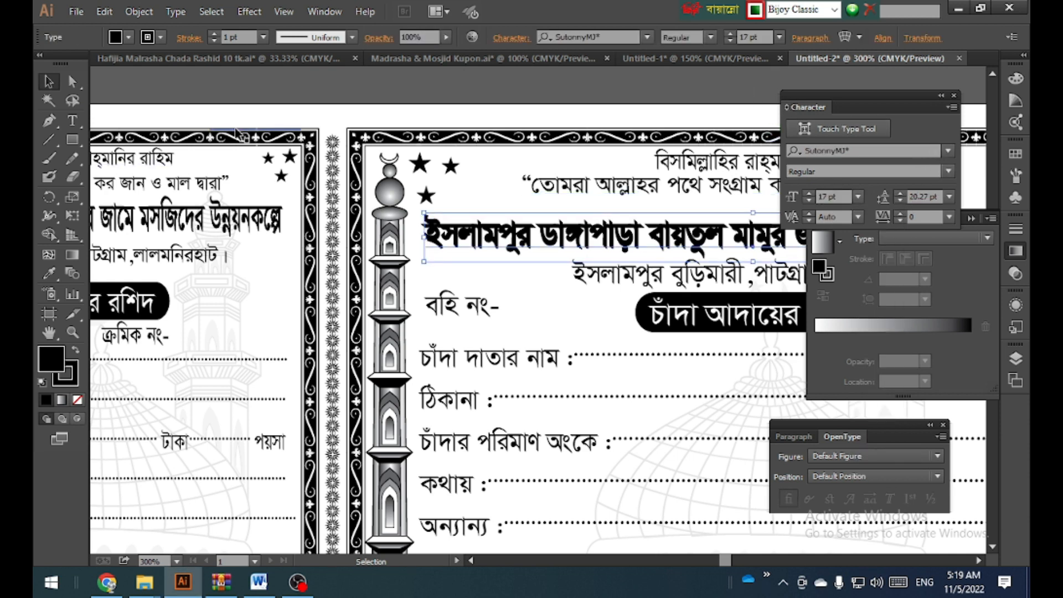
click(263, 37)
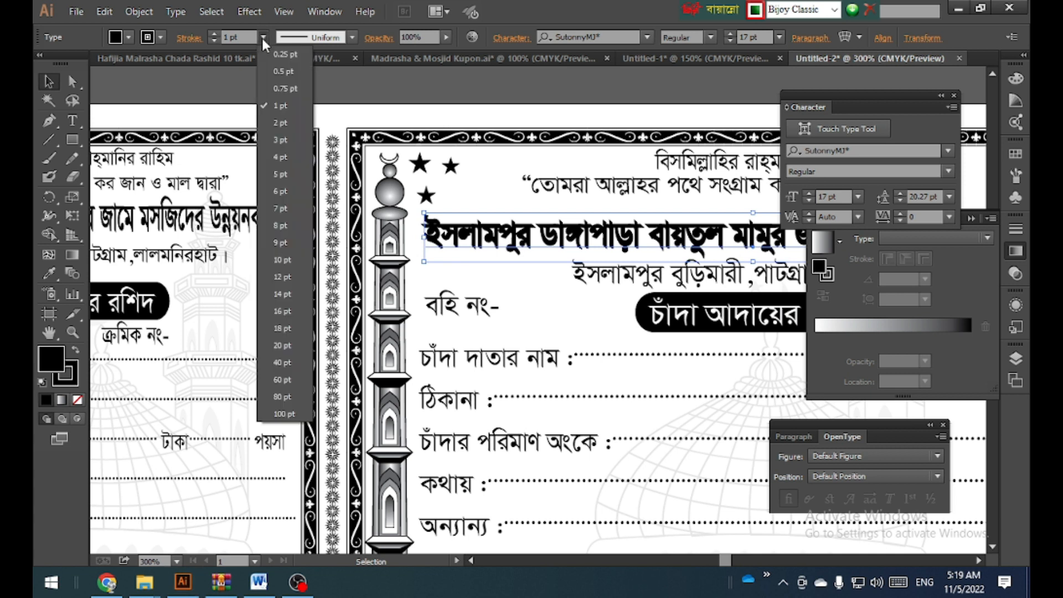
click(276, 53)
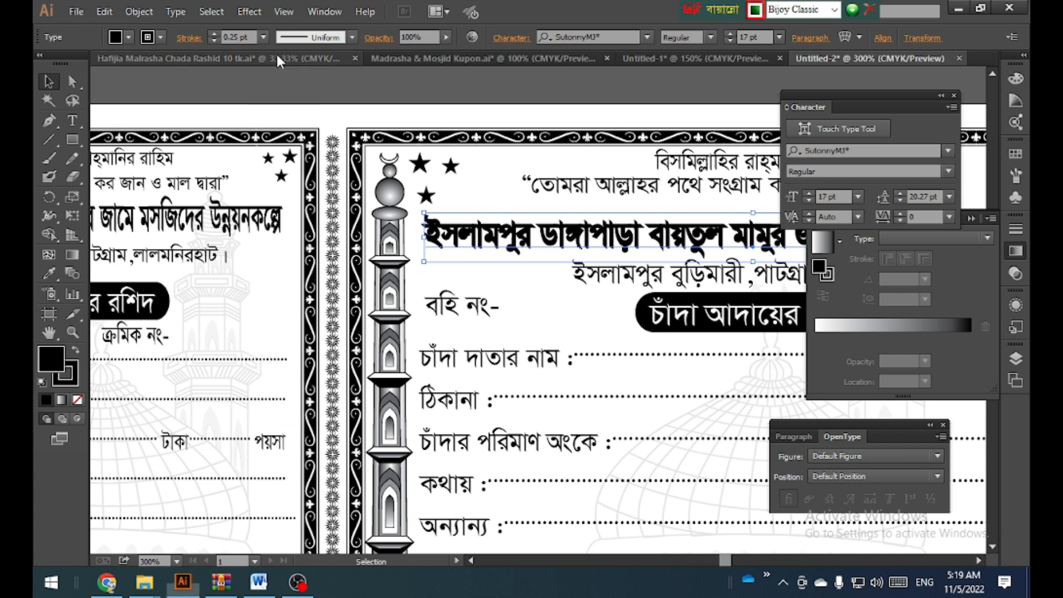
click(390, 102)
Step: Stretch the large receipt's mosque-name heading taller, above and below, to a font size of 26.02 pt
scroll(429, 169, right, 2)
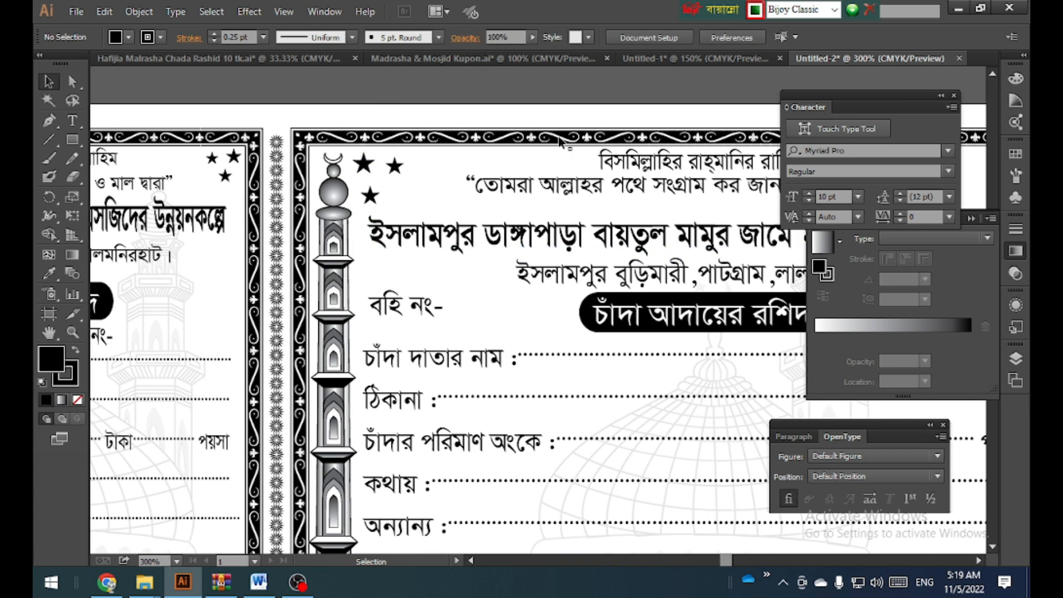
scroll(559, 141, down, 2)
scroll(541, 138, right, 4)
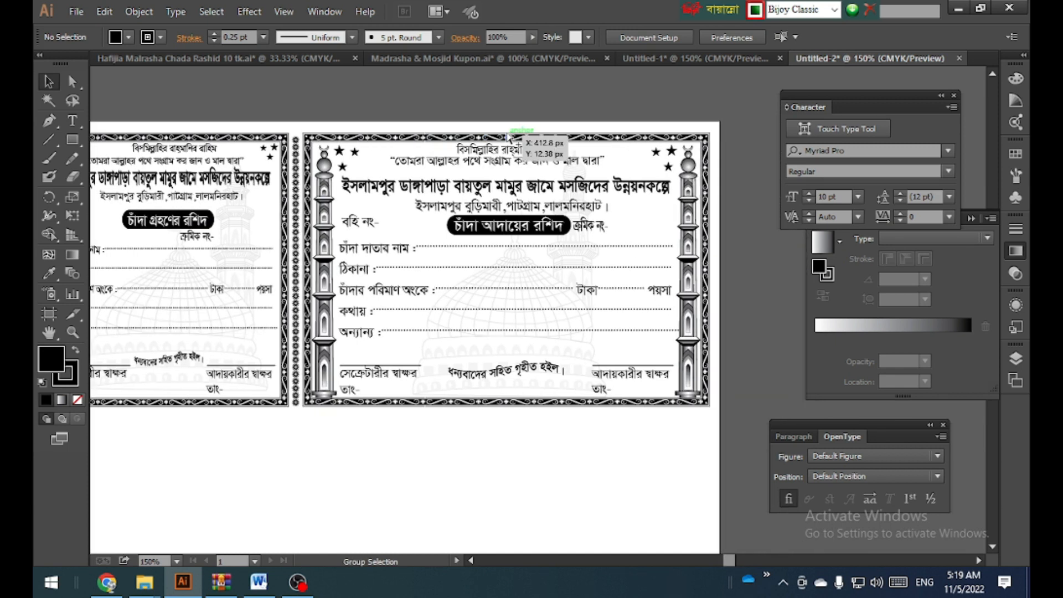
scroll(508, 135, up, 1)
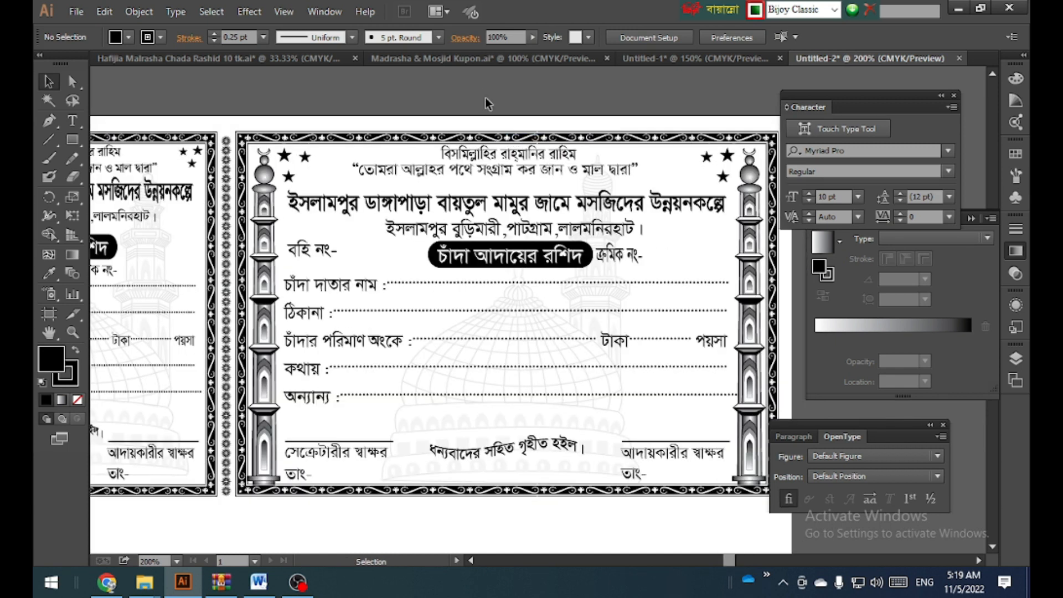
click(545, 204)
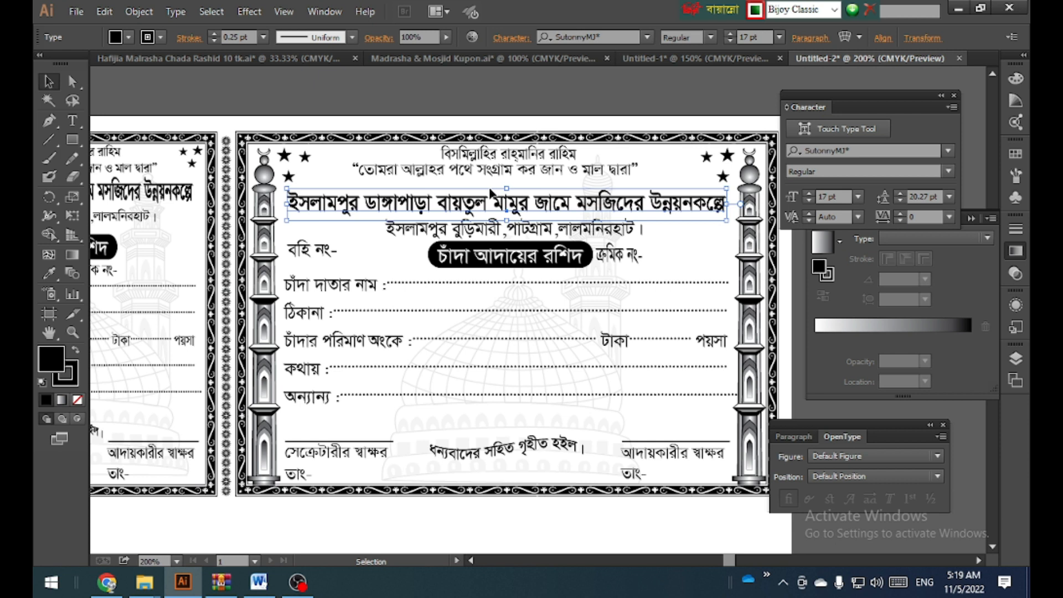
drag(507, 188, 507, 178)
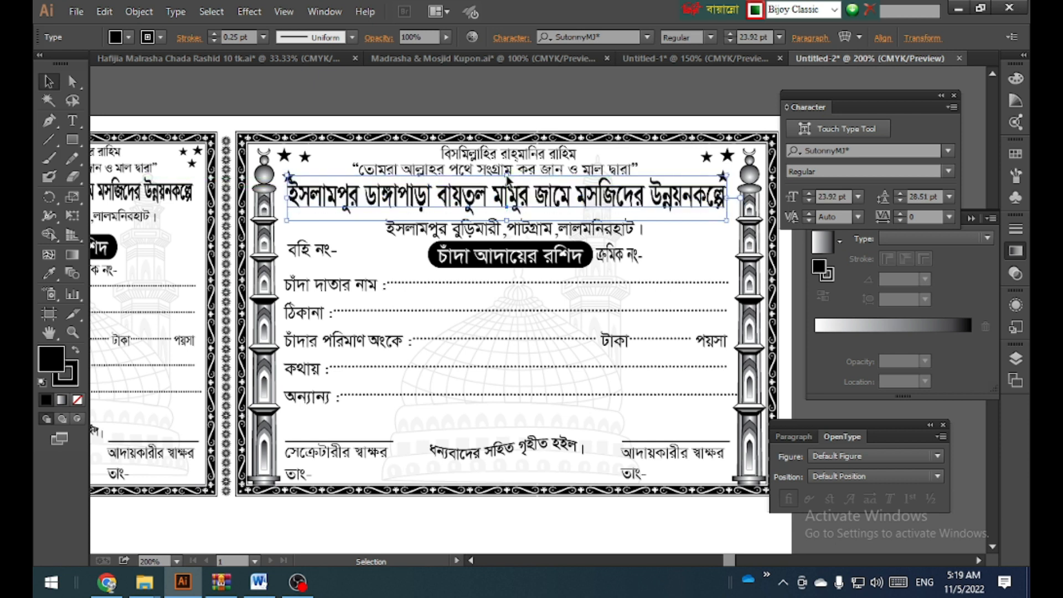
click(509, 221)
click(518, 107)
click(543, 198)
drag(507, 221, 507, 225)
click(514, 95)
Step: Narrow the large receipt's mosque-name heading from both ends and nudge it into a centred position between the pillars
scroll(507, 186, up, 1)
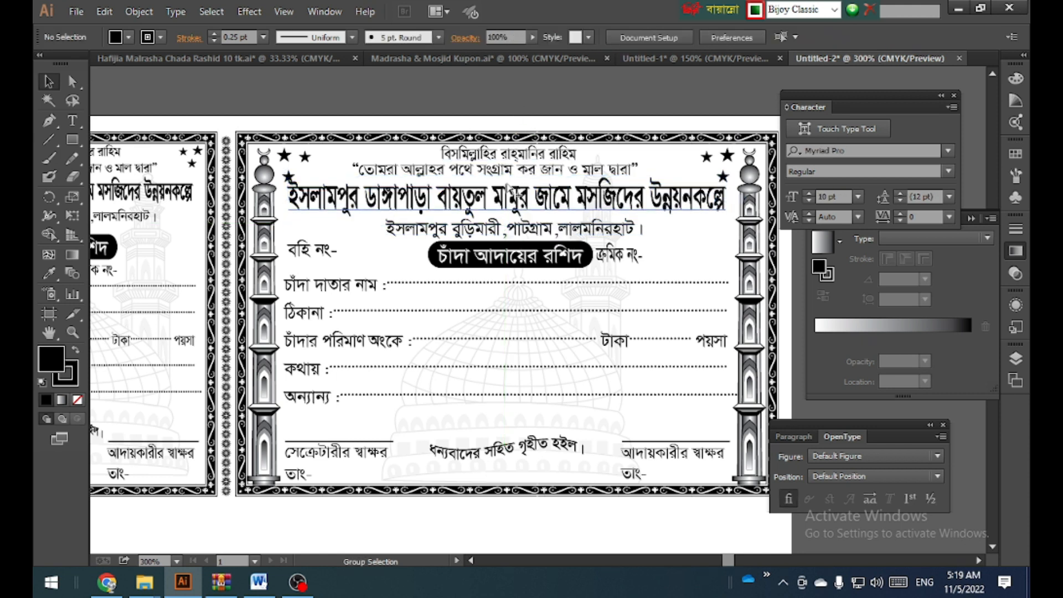
scroll(507, 187, up, 1)
scroll(507, 187, down, 1)
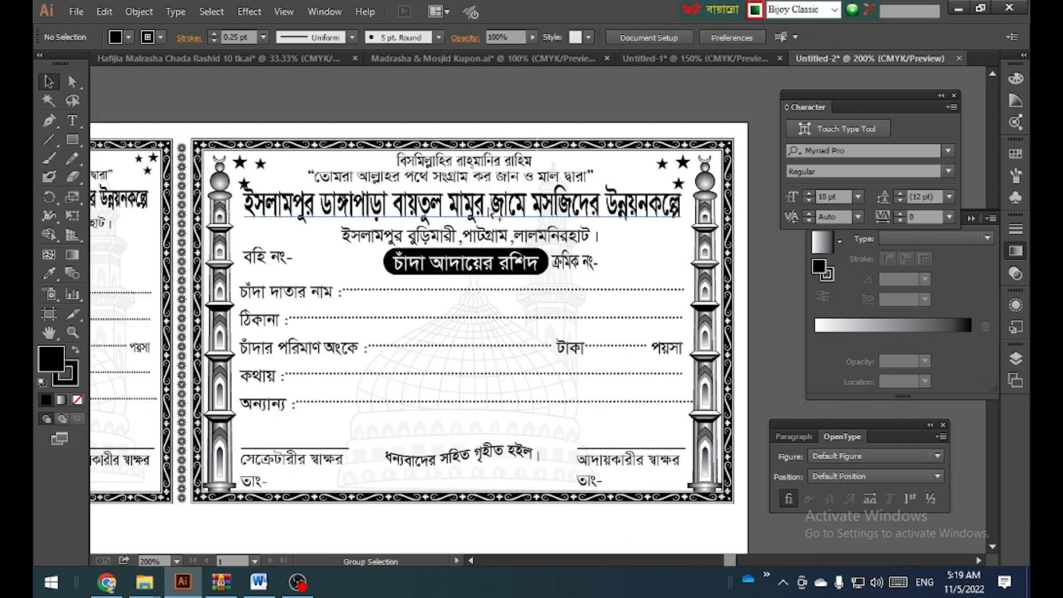
click(478, 205)
drag(242, 207, 258, 208)
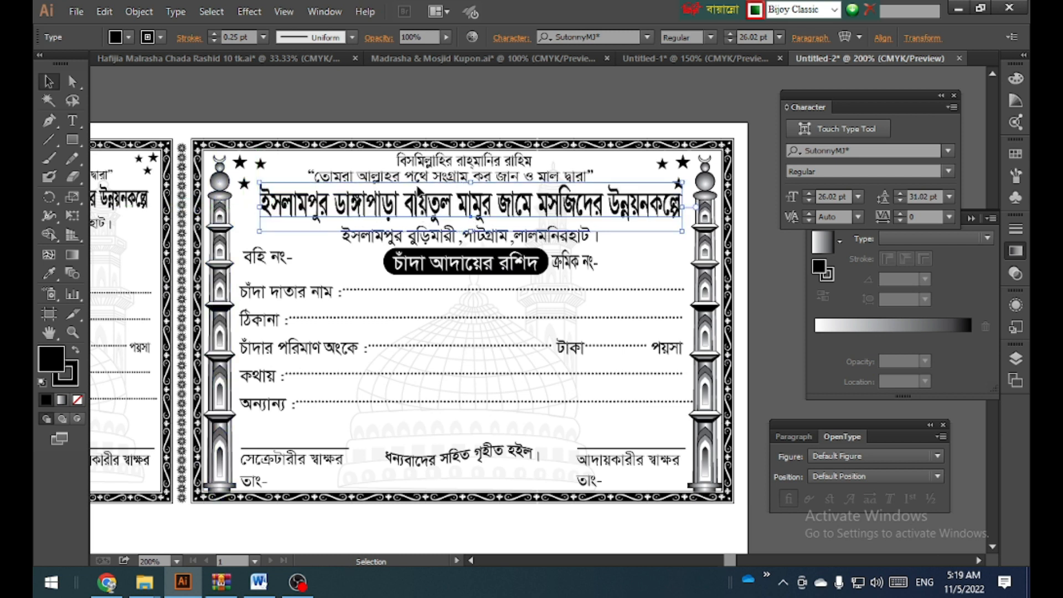
drag(685, 207, 630, 213)
key(Left)
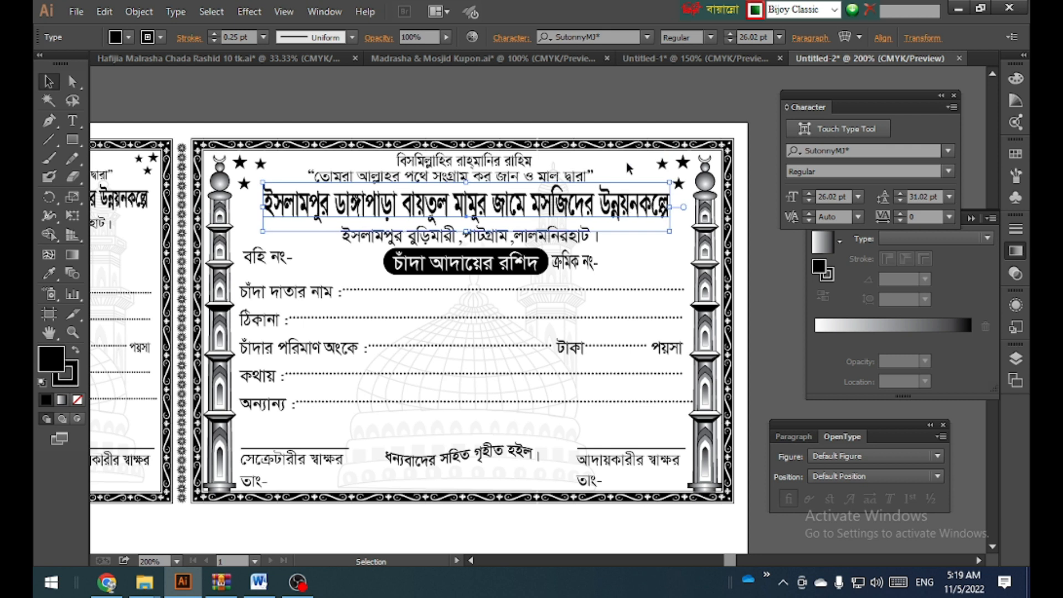
key(Down)
click(627, 109)
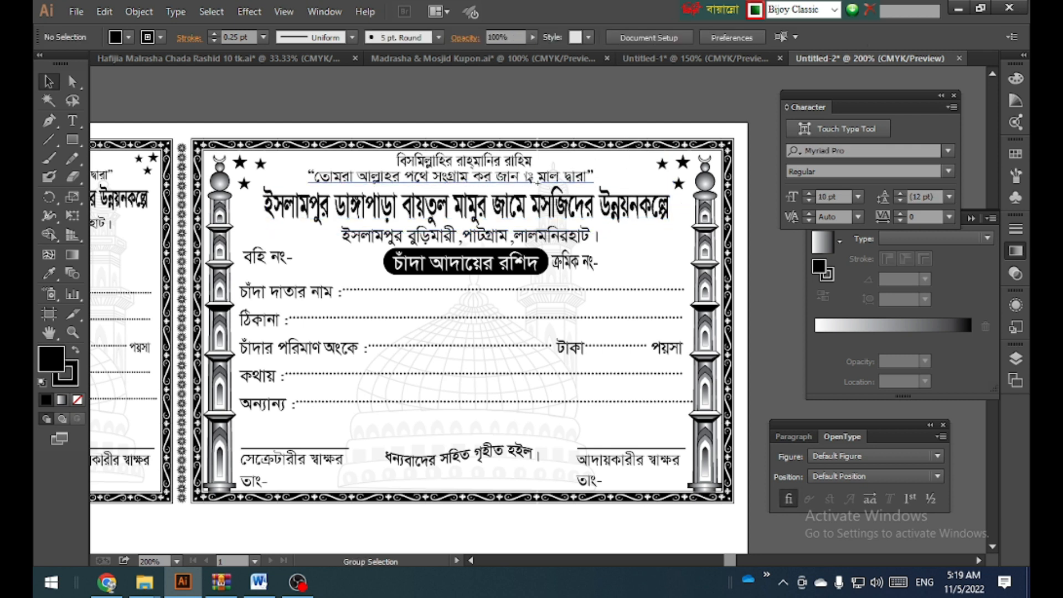
Step: Widen the small receipt's address line, lower it slightly and shift it left so it sits centred beneath the heading
scroll(528, 180, down, 4)
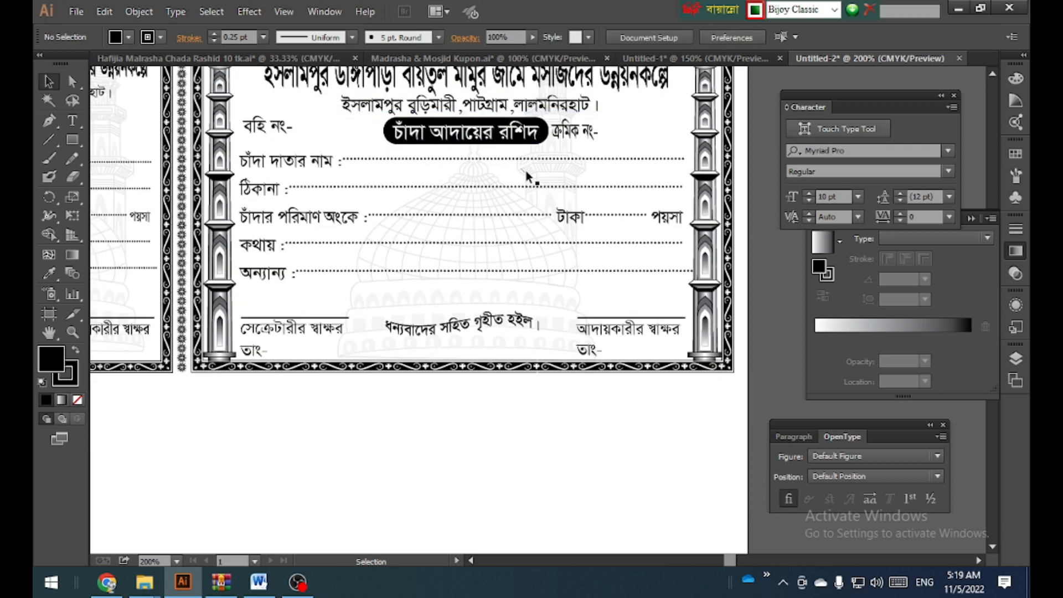
scroll(534, 178, up, 3)
scroll(529, 177, left, 5)
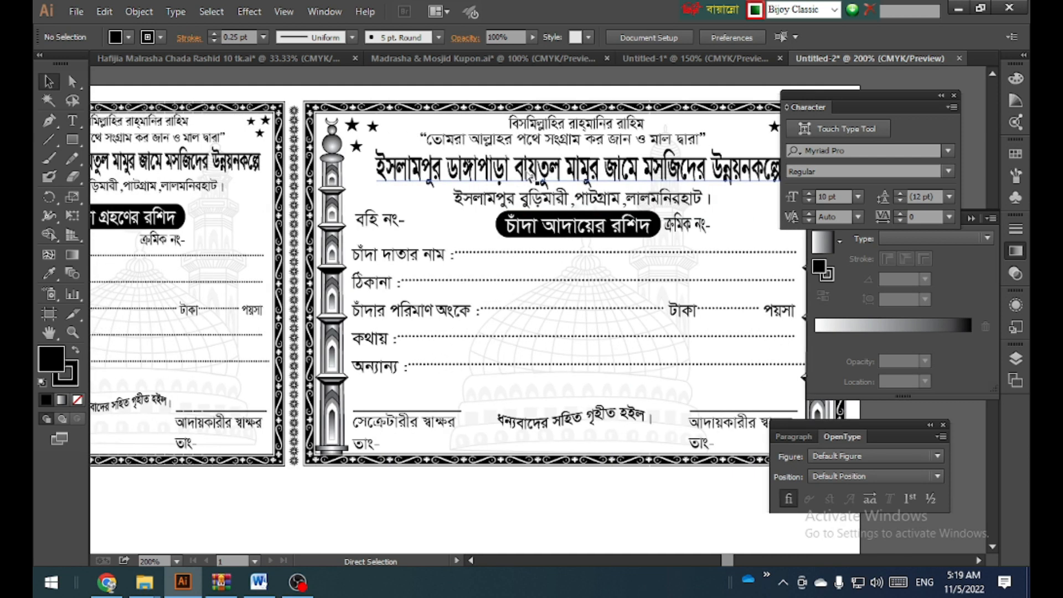
click(375, 167)
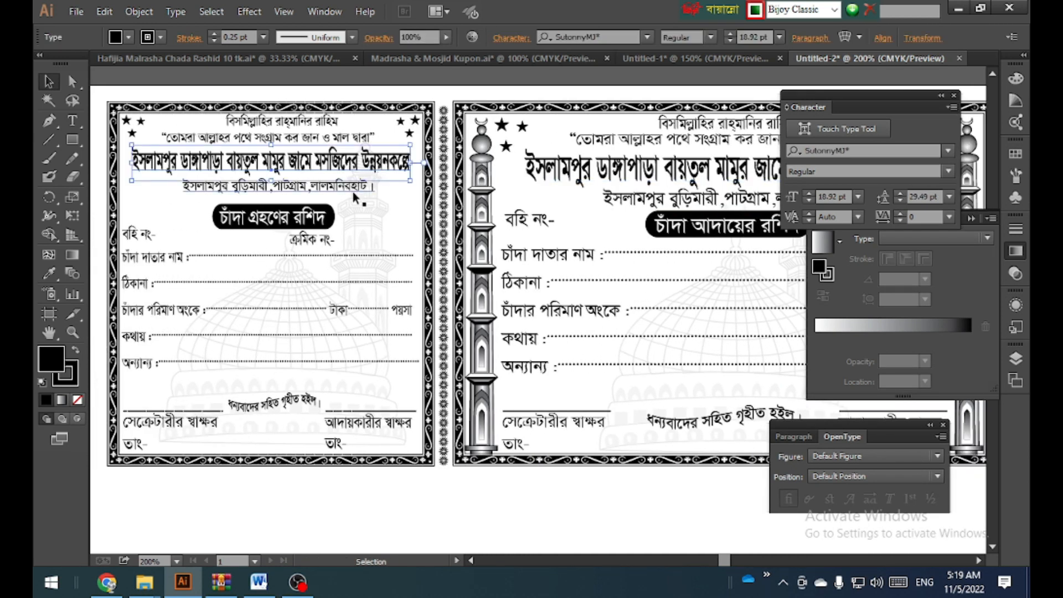
click(354, 188)
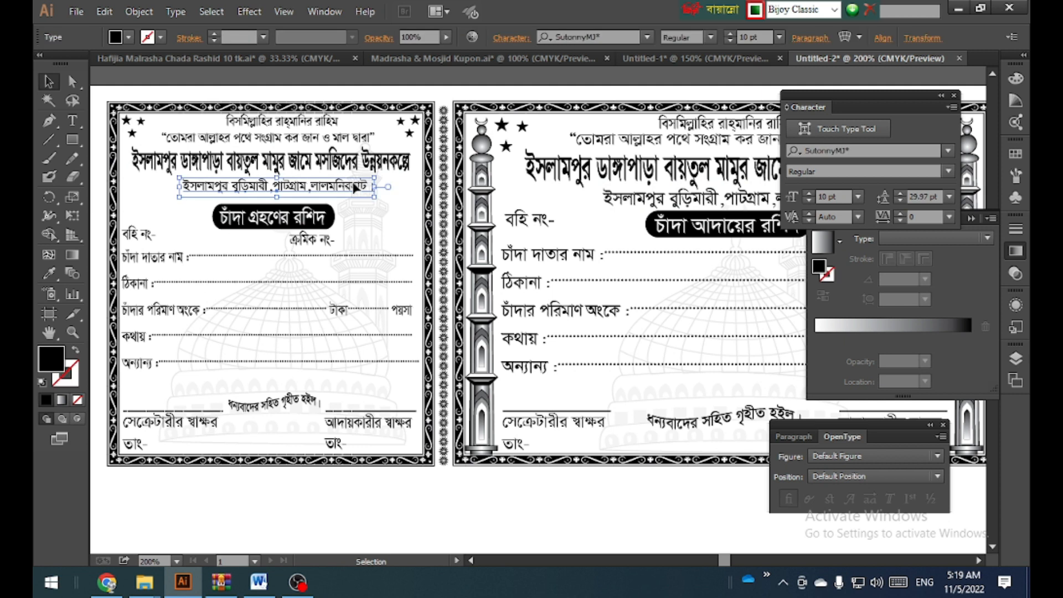
drag(355, 188, 402, 194)
key(Left)
key(Left)
key(Left)
key(Left)
key(Left)
key(Left)
key(Left)
key(Left)
key(Left)
key(Left)
key(Left)
key(Left)
key(Left)
key(Left)
key(Left)
key(Left)
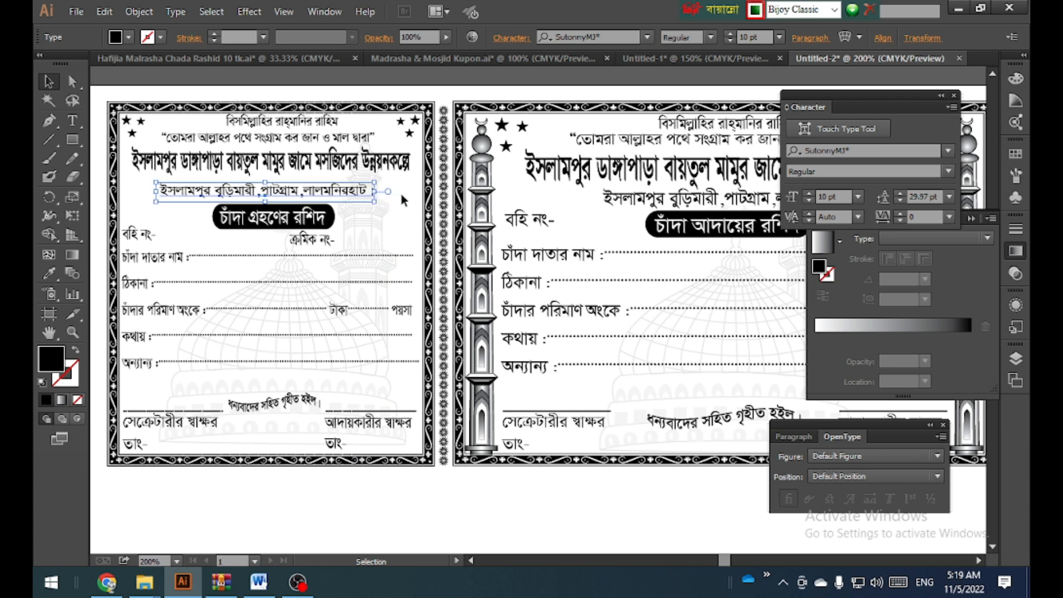
Step: Stretch the small receipt's mosque-name heading downward to a font size of 22.95 pt
click(370, 88)
click(274, 180)
drag(272, 180, 272, 189)
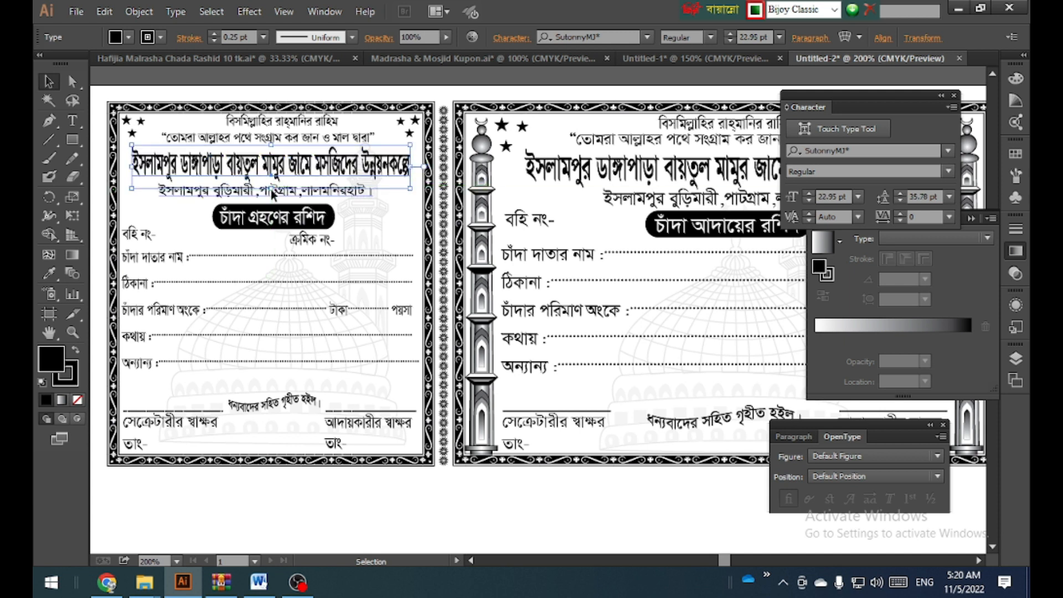
click(386, 80)
Step: Examine both receipts, including the small receipt's form lines and its faint mosque watermark
scroll(482, 249, right, 2)
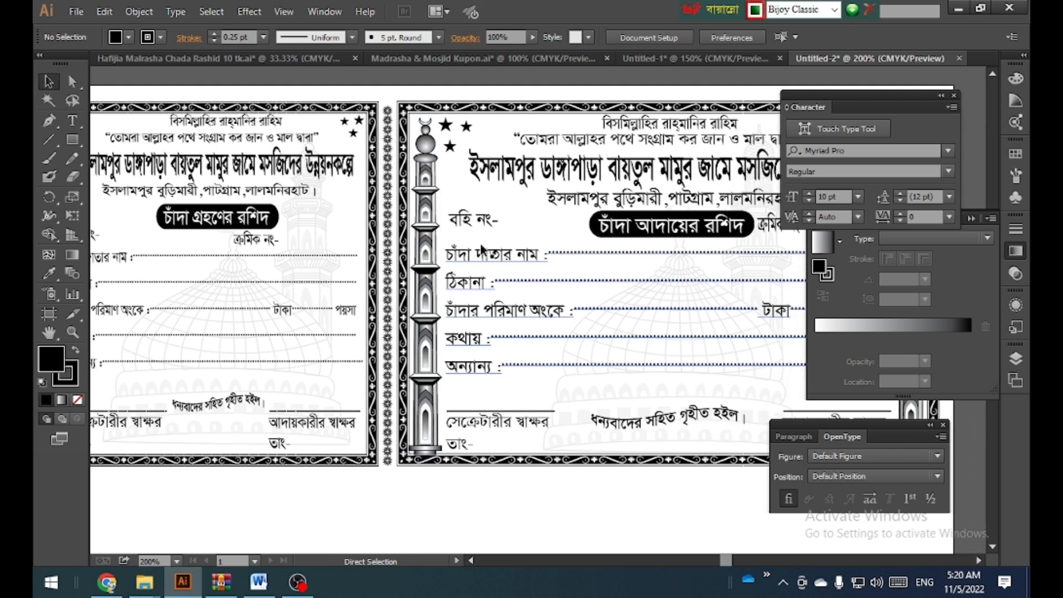
scroll(367, 257, left, 2)
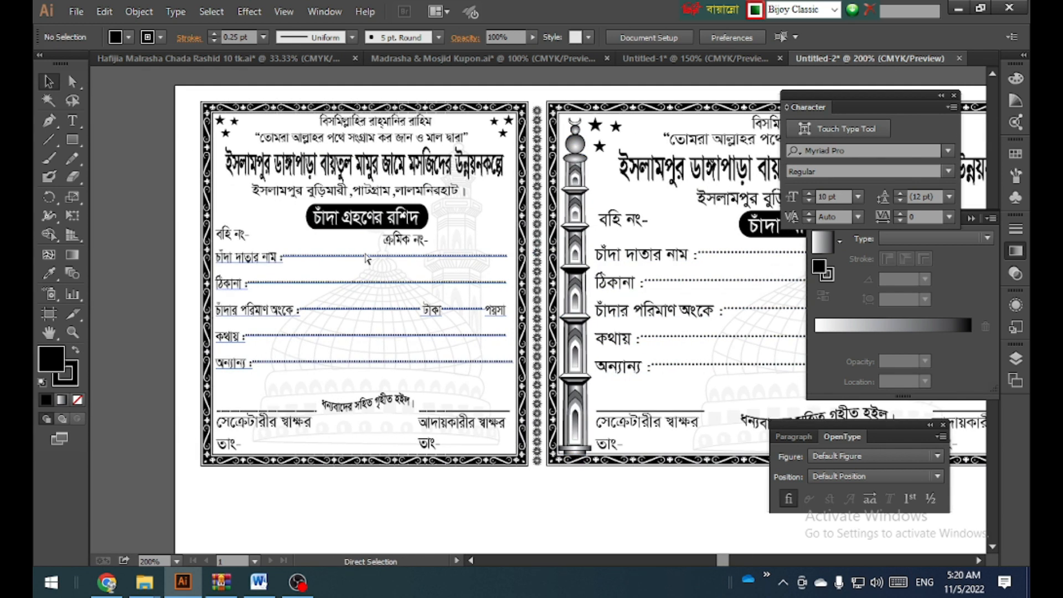
scroll(365, 256, down, 1)
scroll(365, 252, up, 1)
scroll(365, 253, up, 1)
scroll(365, 247, left, 2)
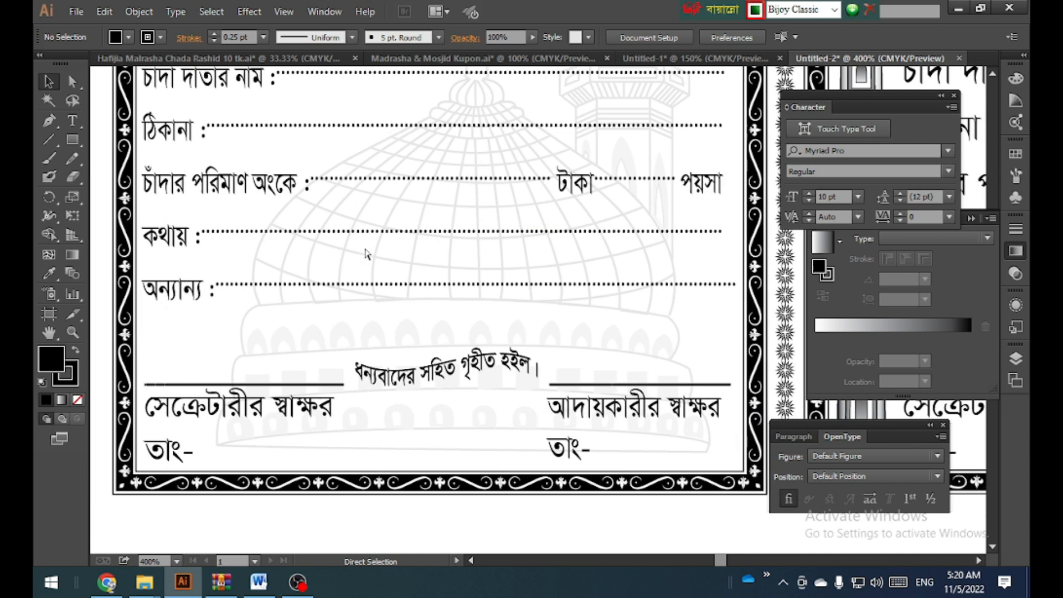
click(437, 211)
scroll(439, 210, down, 2)
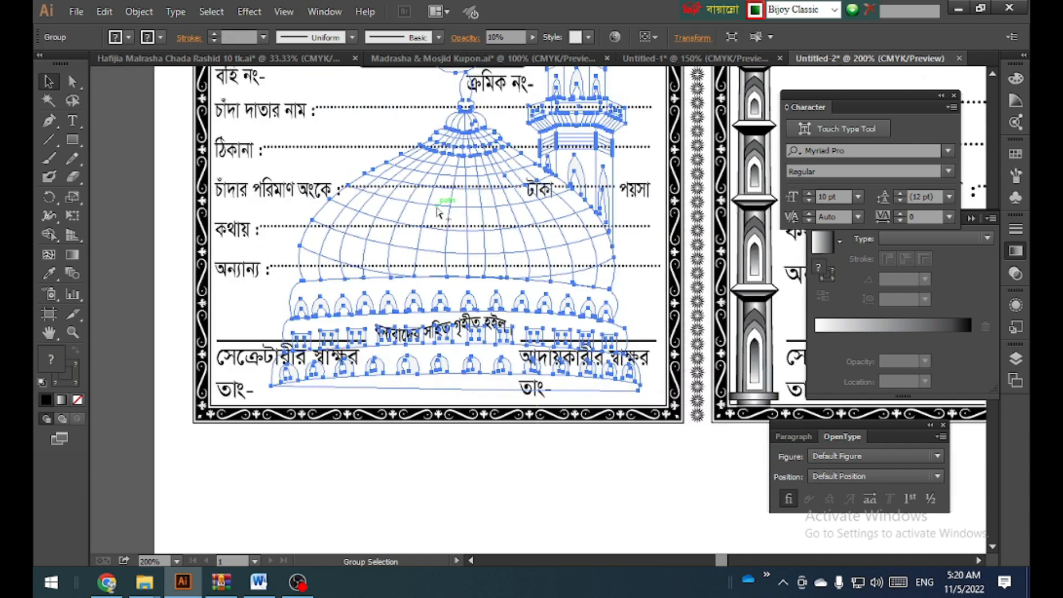
scroll(438, 211, right, 2)
scroll(438, 209, up, 8)
scroll(438, 210, right, 1)
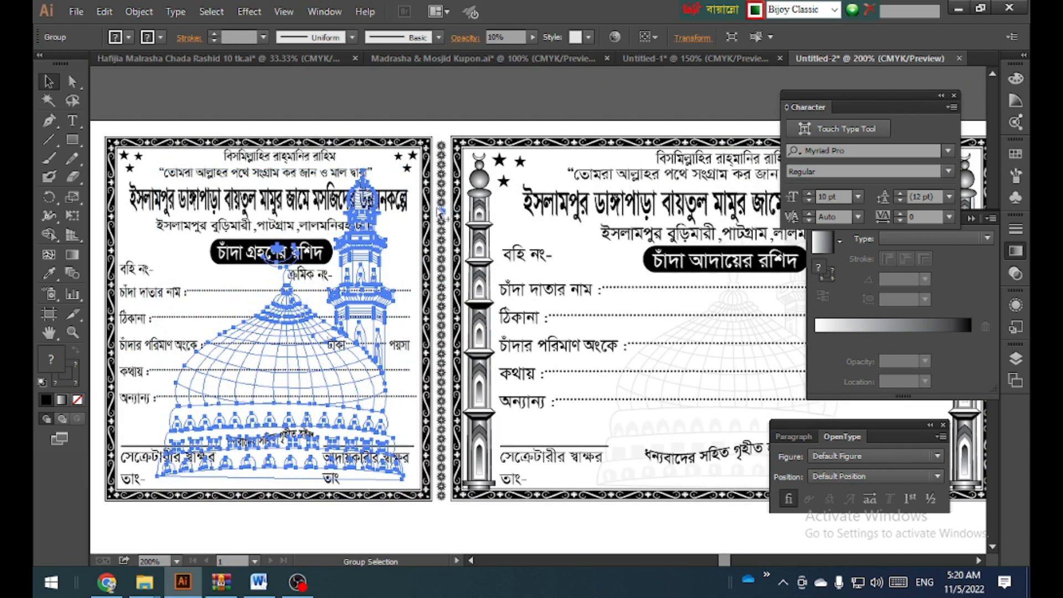
click(447, 100)
Step: Try CMYK Blue as both the fill and stroke colour of the small receipt's mosque-name heading
click(370, 199)
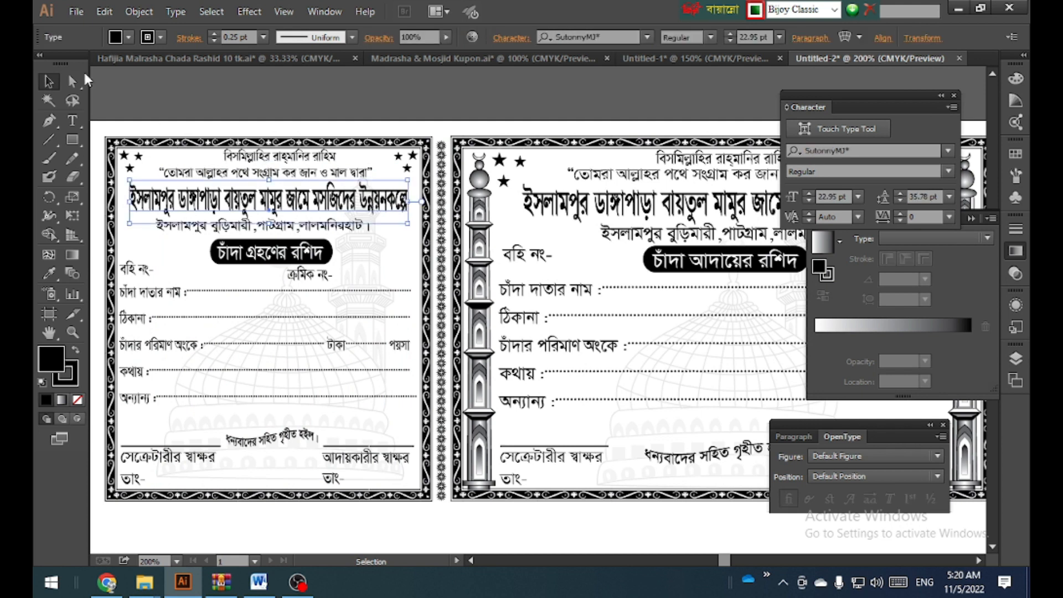
click(131, 38)
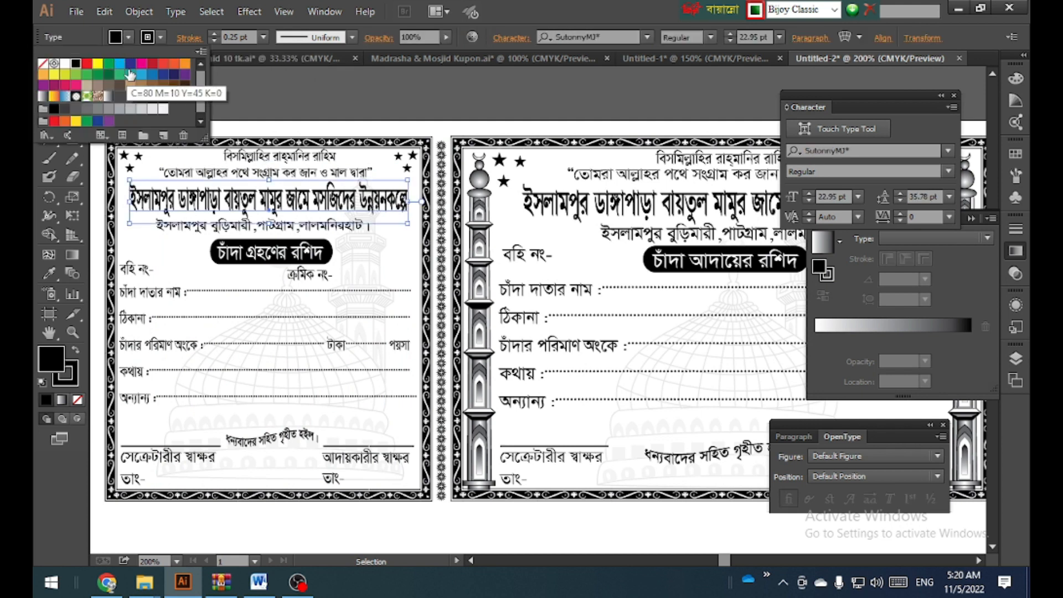
click(140, 64)
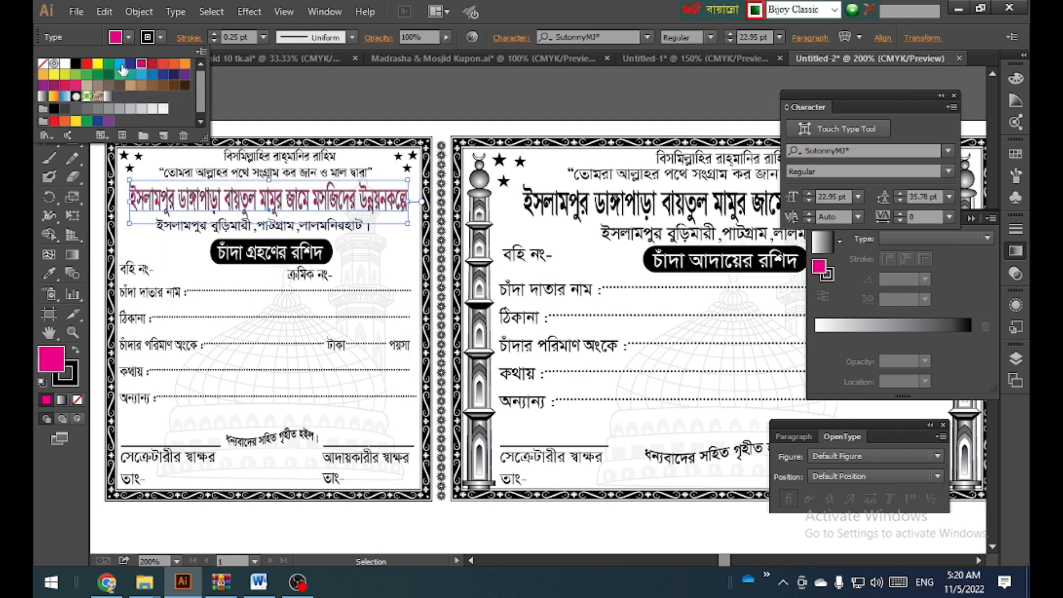
click(130, 64)
click(161, 36)
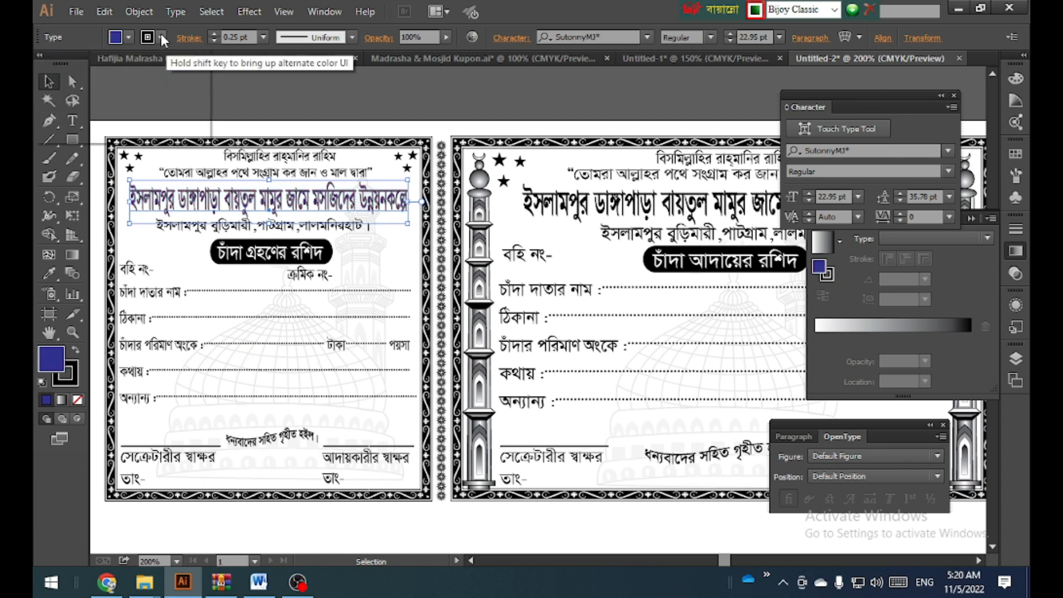
click(131, 65)
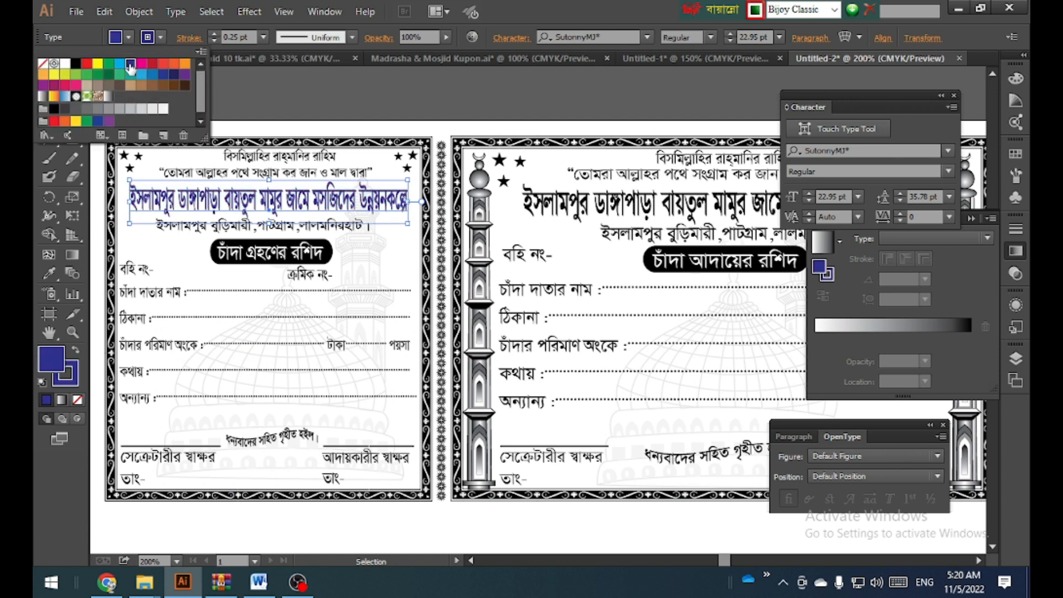
click(264, 104)
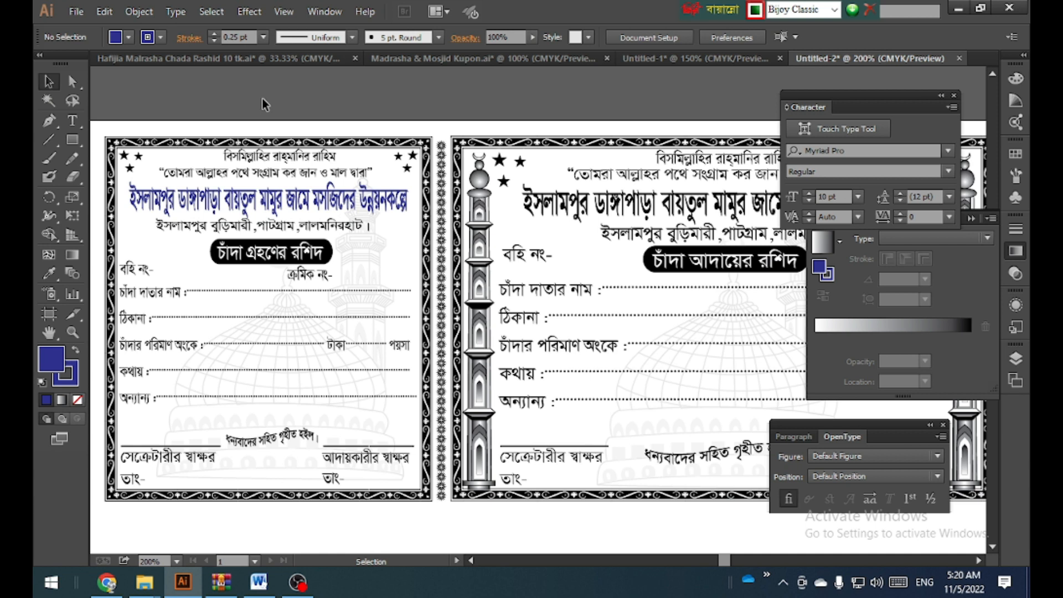
Step: Try yellow as both the fill and stroke colour of the small receipt's mosque-name heading
click(303, 198)
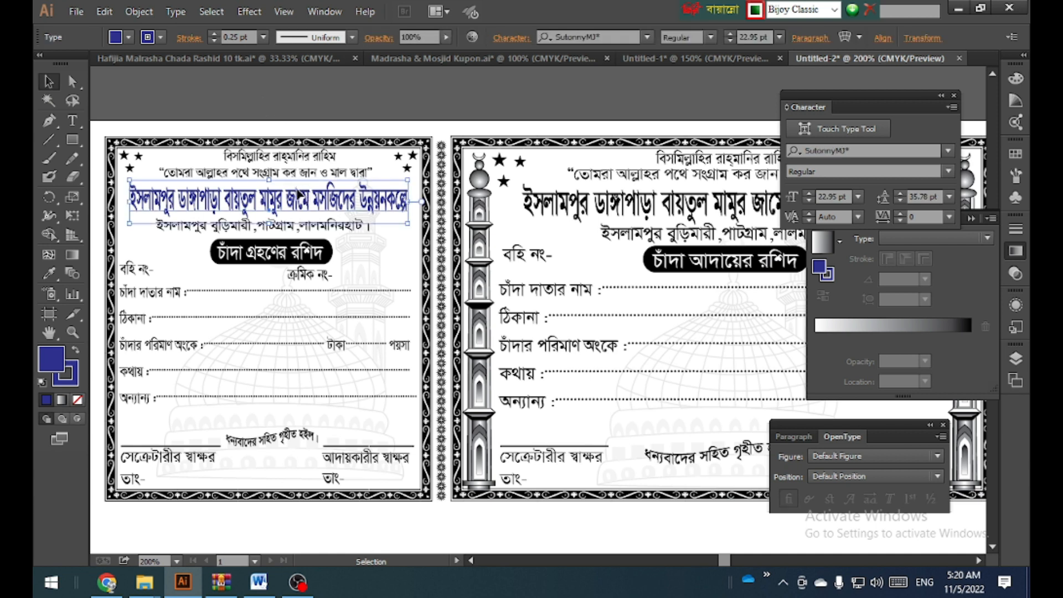
click(131, 38)
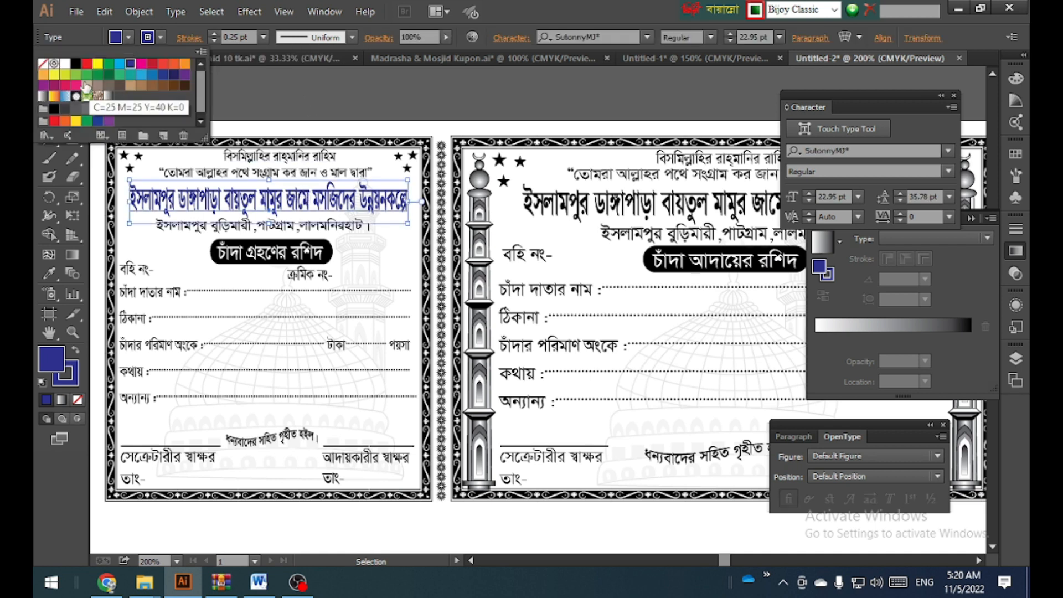
click(98, 64)
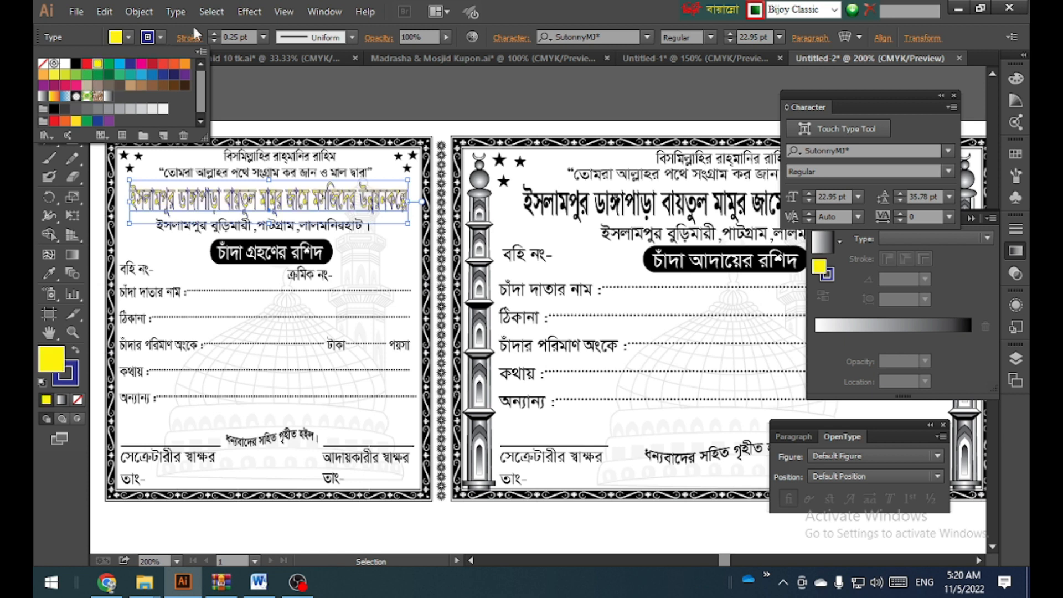
click(160, 37)
click(97, 70)
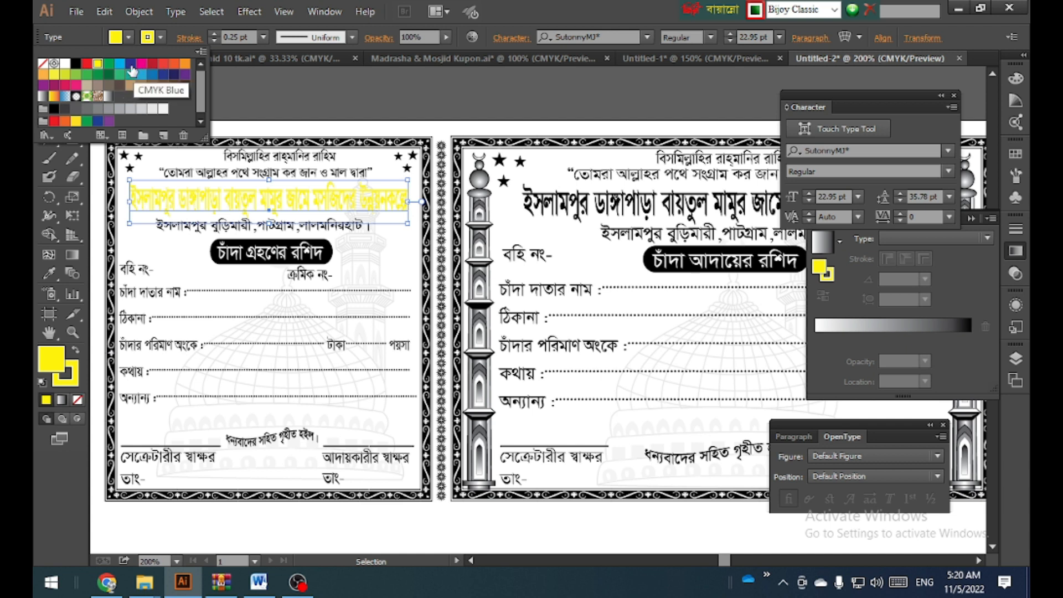
Step: Set both the stroke and fill of the small receipt's mosque-name heading to cyan
click(120, 69)
click(161, 38)
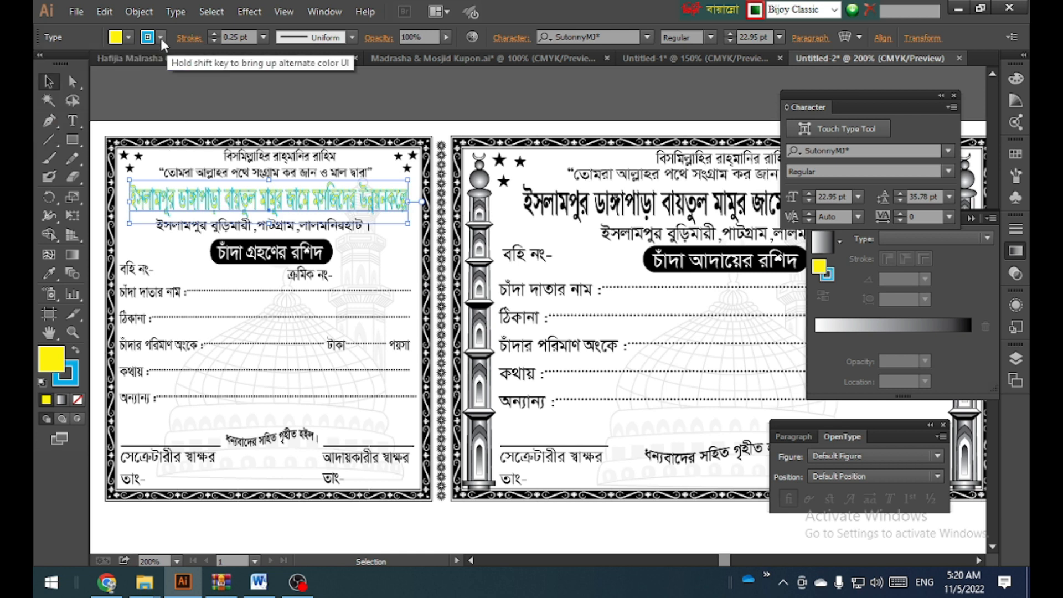
click(123, 38)
click(118, 65)
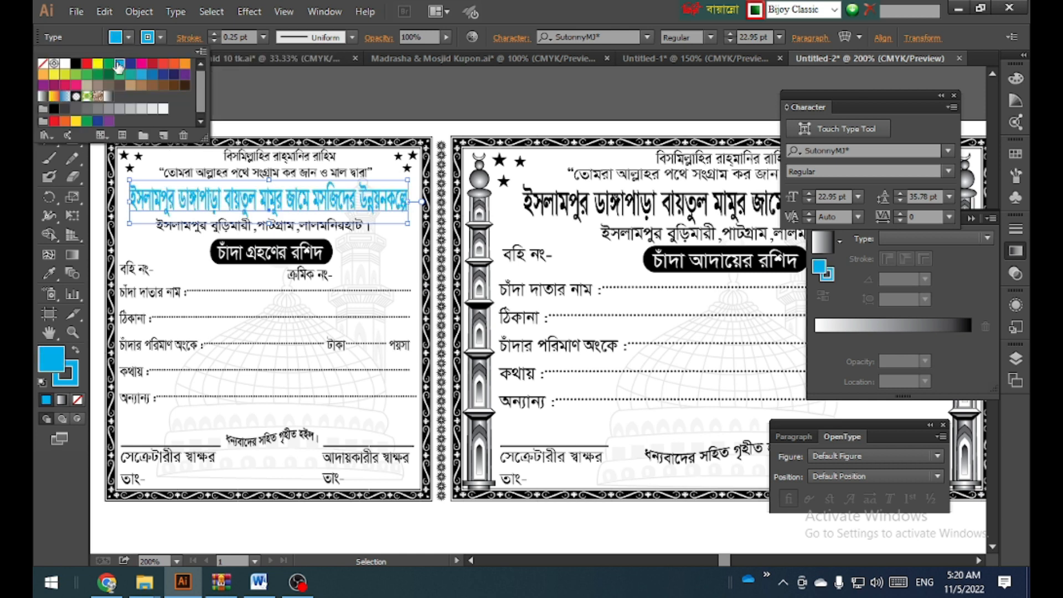
click(348, 94)
click(348, 94)
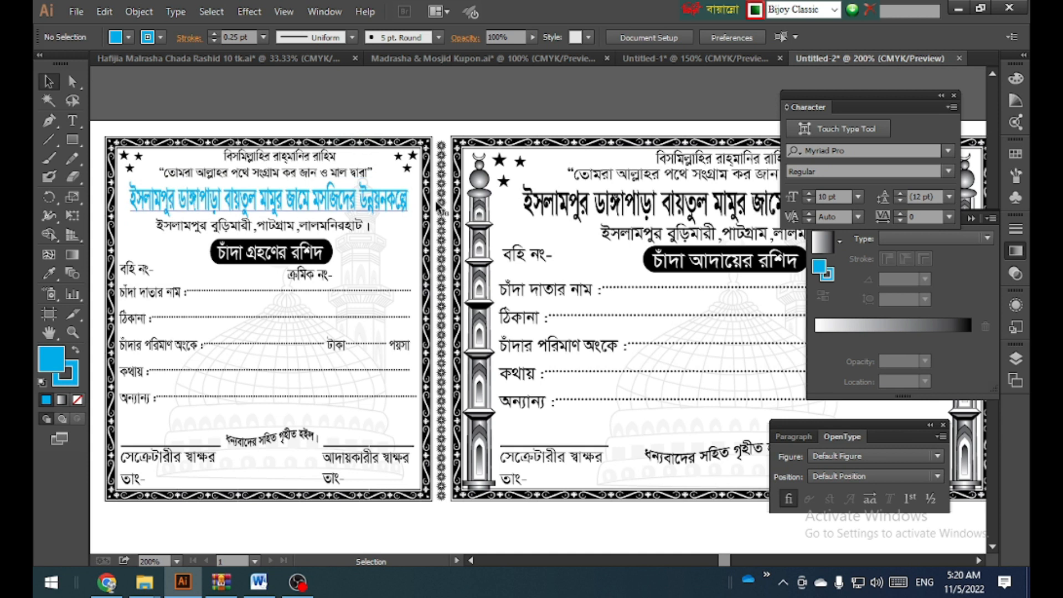
Step: Try copying the small receipt's mosque-name heading formatting onto the large receipt's heading with the Eyedropper, and undo it
click(580, 203)
click(49, 273)
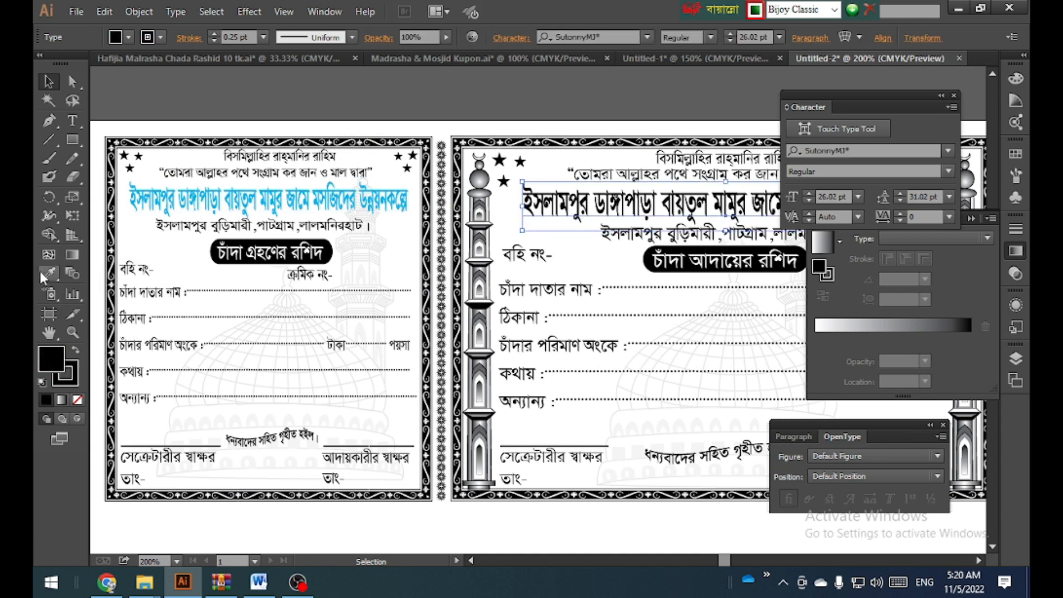
click(299, 189)
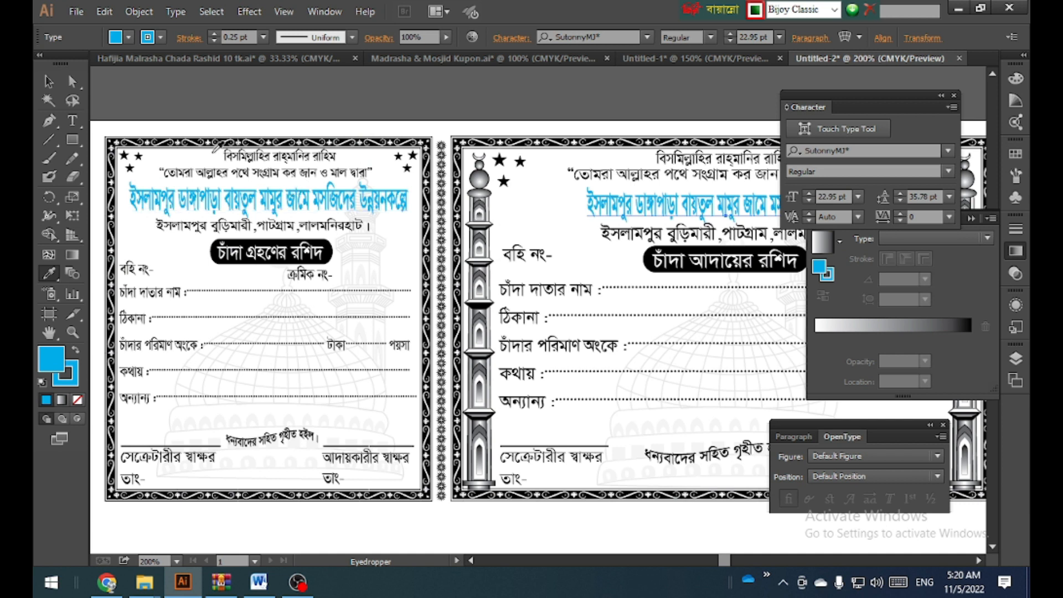
key(ctrl+z)
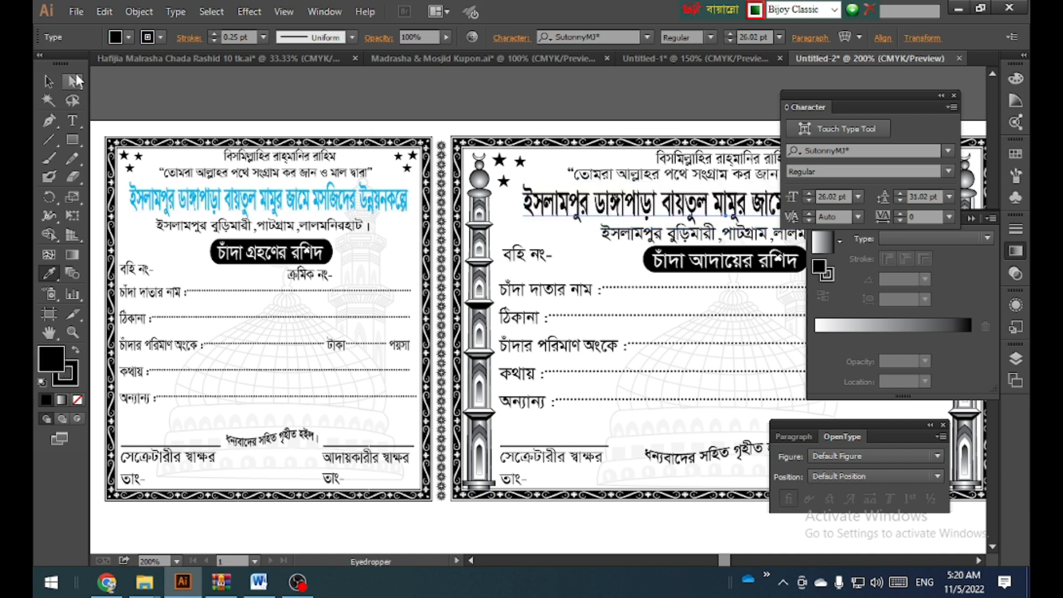
Step: Set both the stroke and fill of the large receipt's mosque-name heading to cyan
click(49, 82)
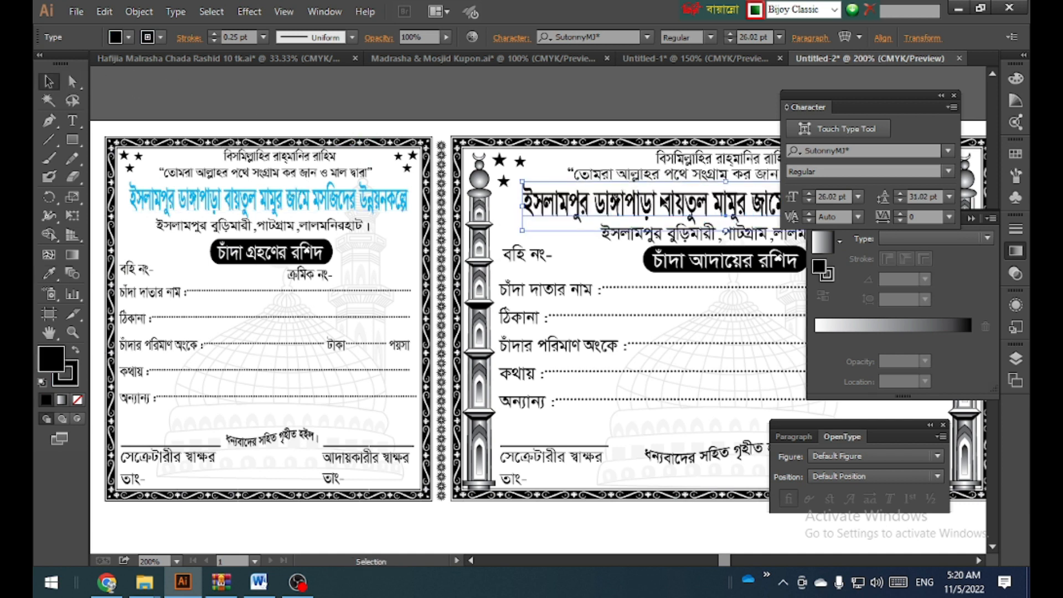
click(160, 37)
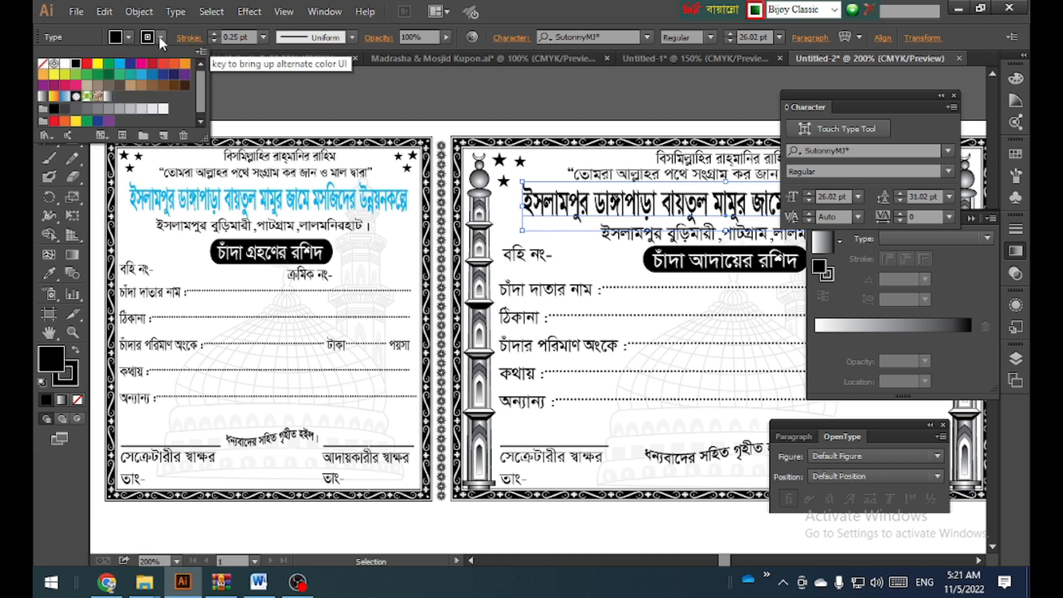
click(120, 69)
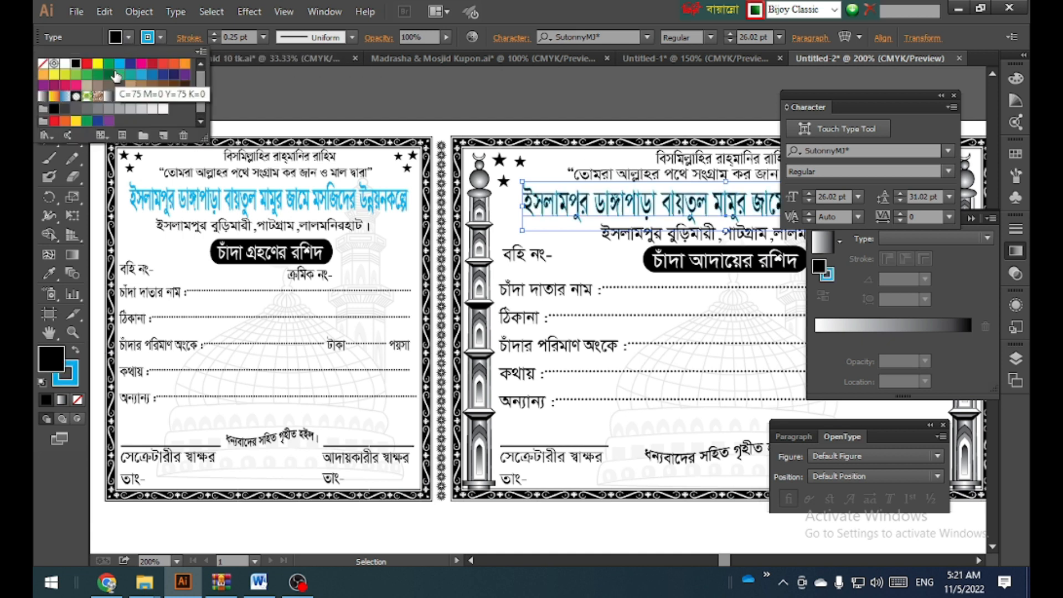
click(120, 68)
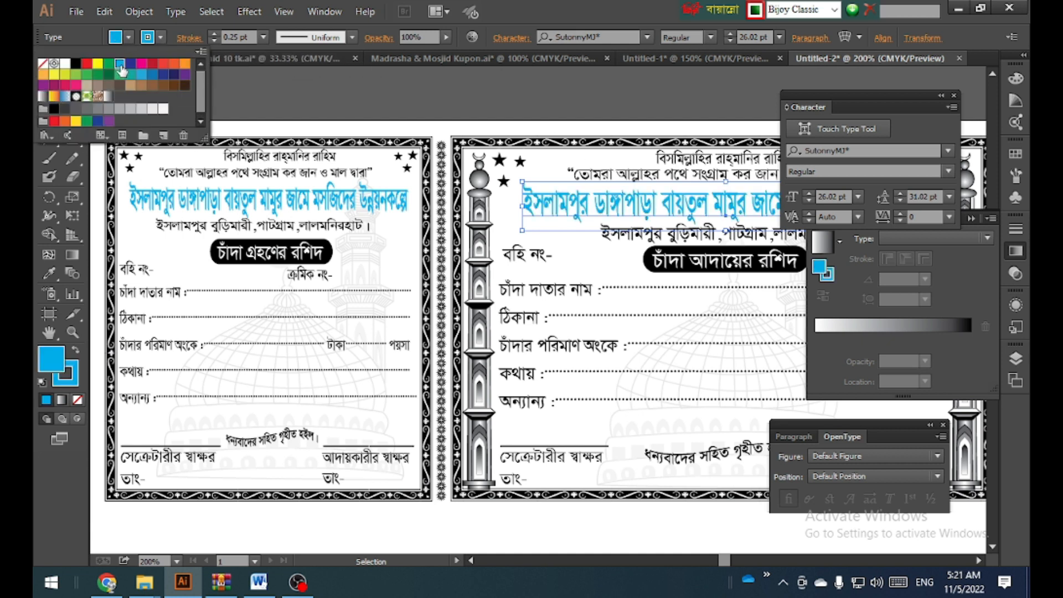
click(291, 88)
Step: Examine both receipts from the recoloured headings down to the form lines, signature area and borders
scroll(415, 154, right, 1)
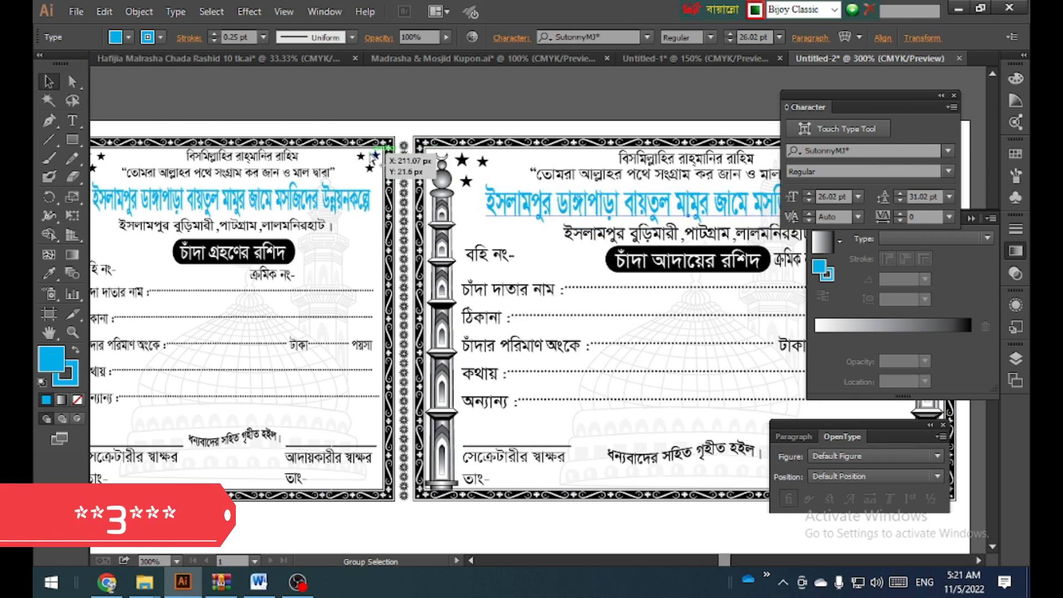
scroll(375, 157, up, 1)
scroll(378, 157, left, 2)
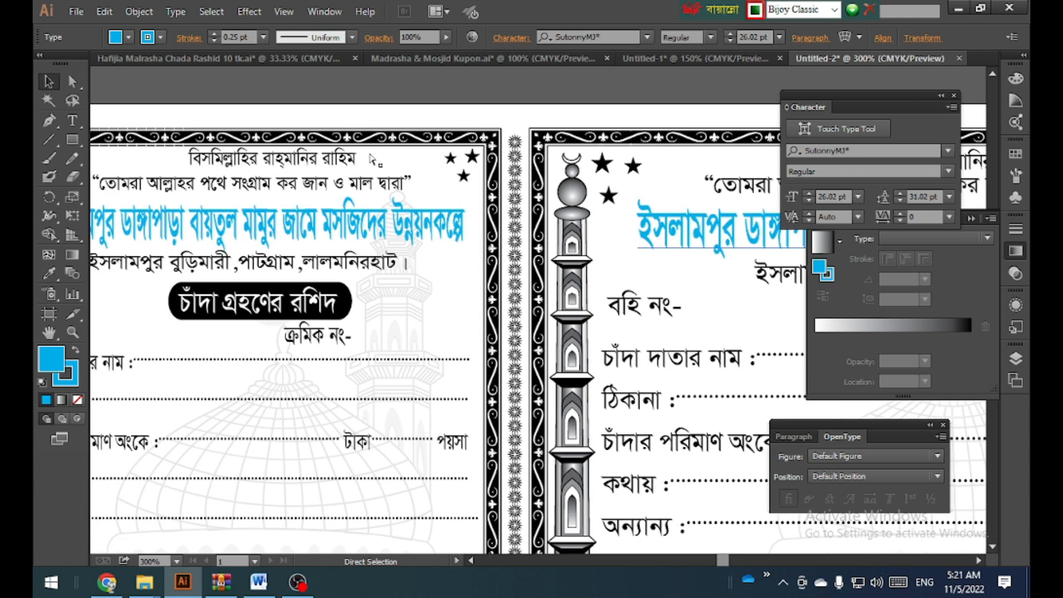
scroll(372, 159, left, 1)
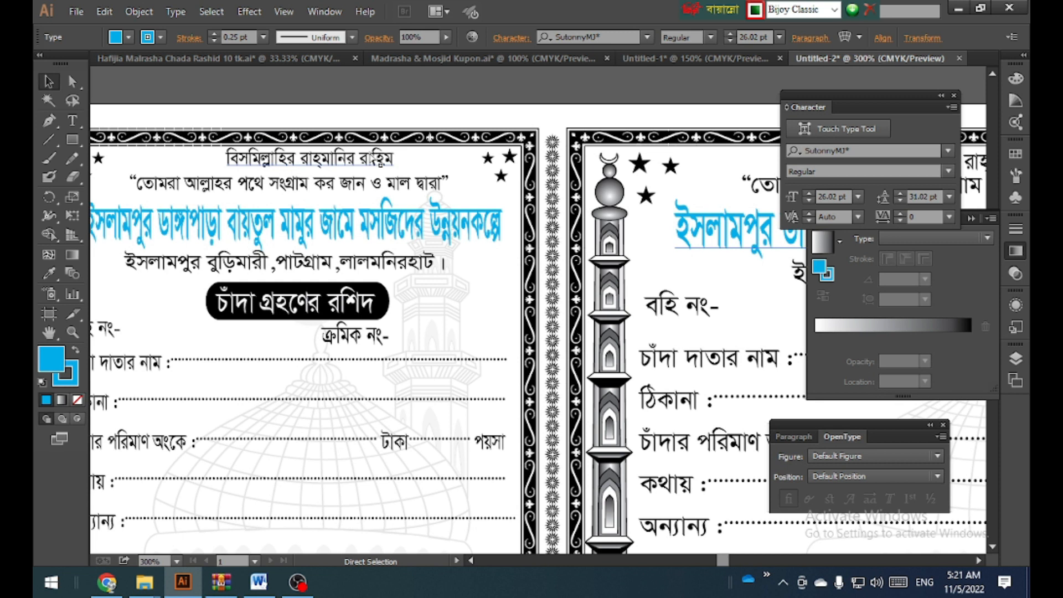
scroll(378, 161, down, 1)
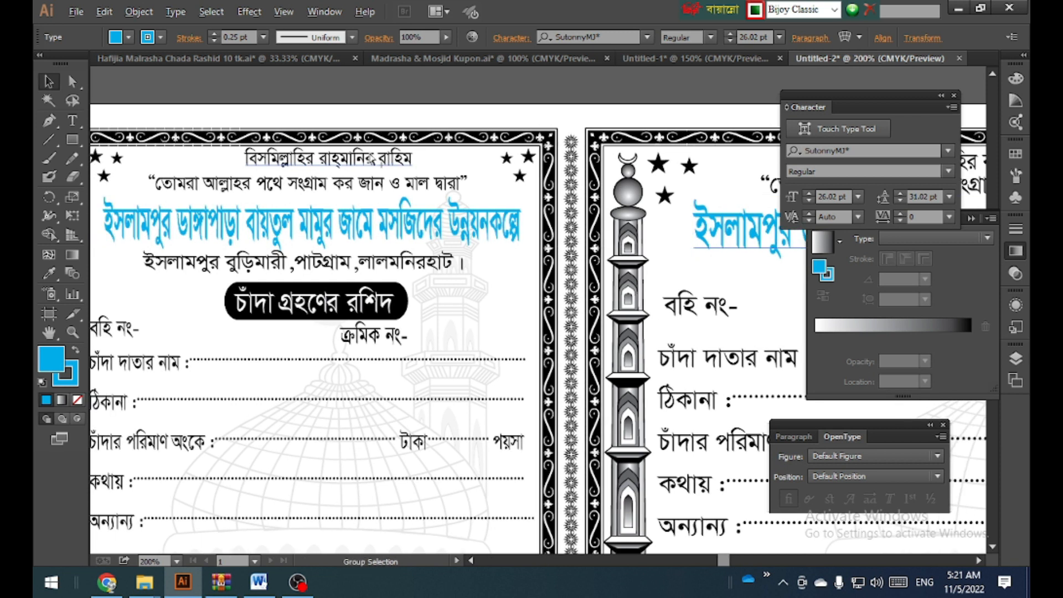
scroll(372, 160, down, 1)
scroll(373, 160, right, 1)
scroll(372, 160, down, 3)
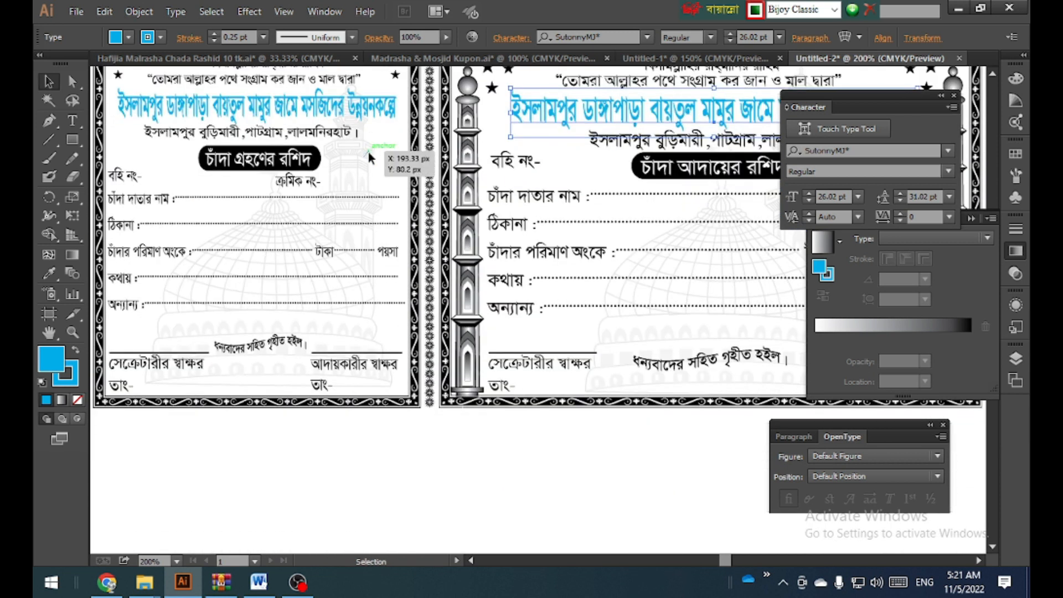
scroll(370, 194, left, 1)
scroll(363, 227, down, 2)
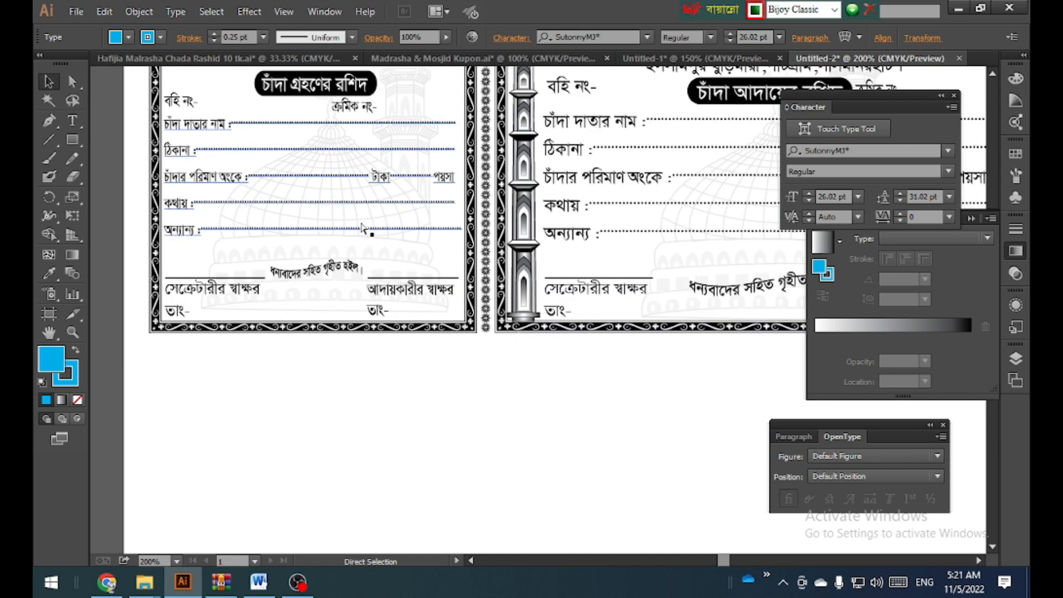
scroll(360, 233, left, 1)
scroll(358, 233, up, 2)
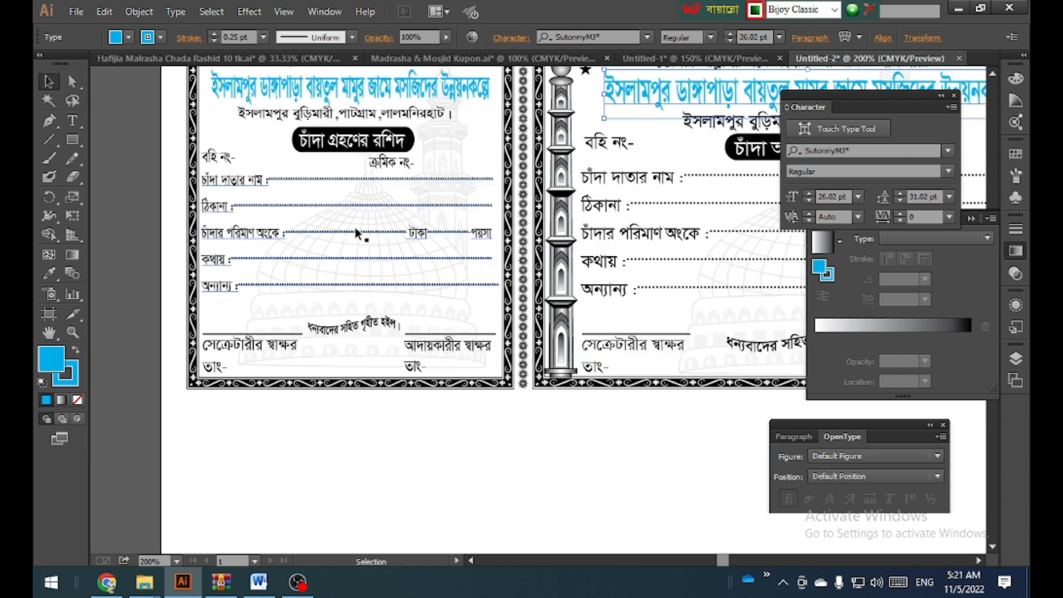
scroll(357, 232, down, 3)
Step: Try green as the fill colour of the small receipt's ornamental border, and undo it
click(347, 237)
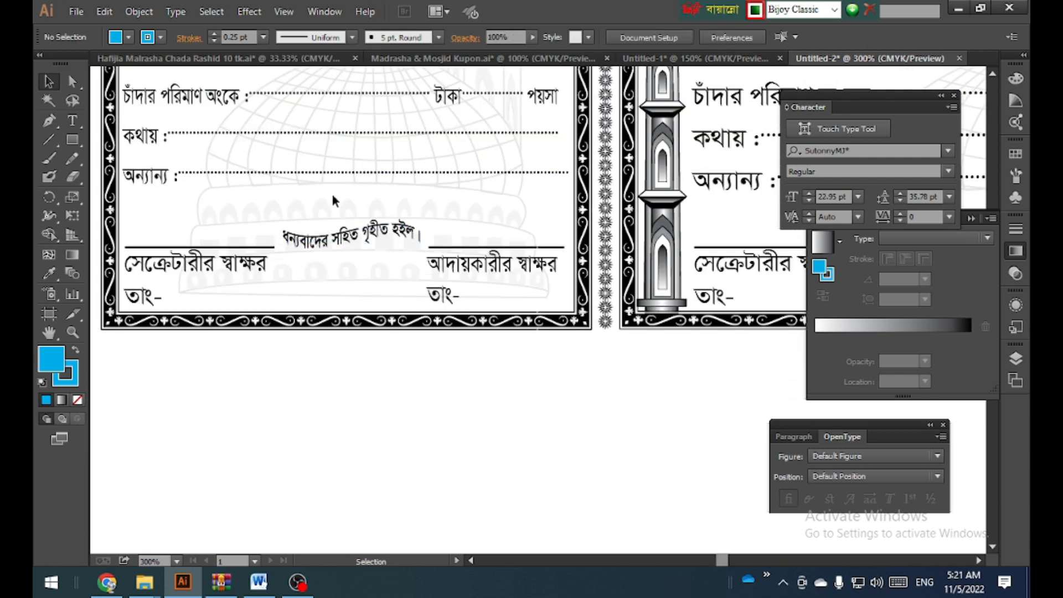
click(279, 439)
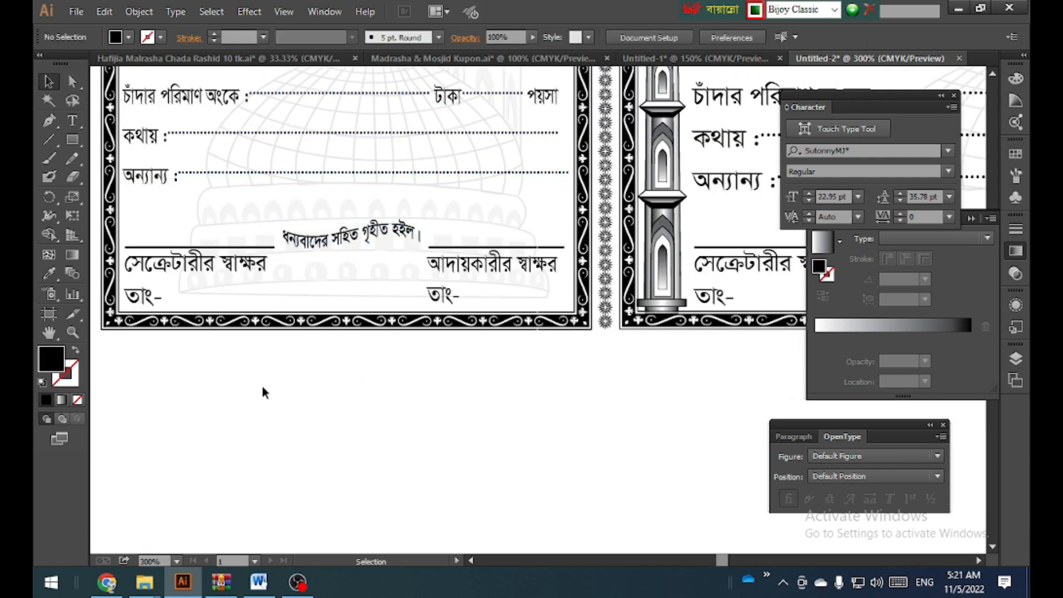
click(273, 324)
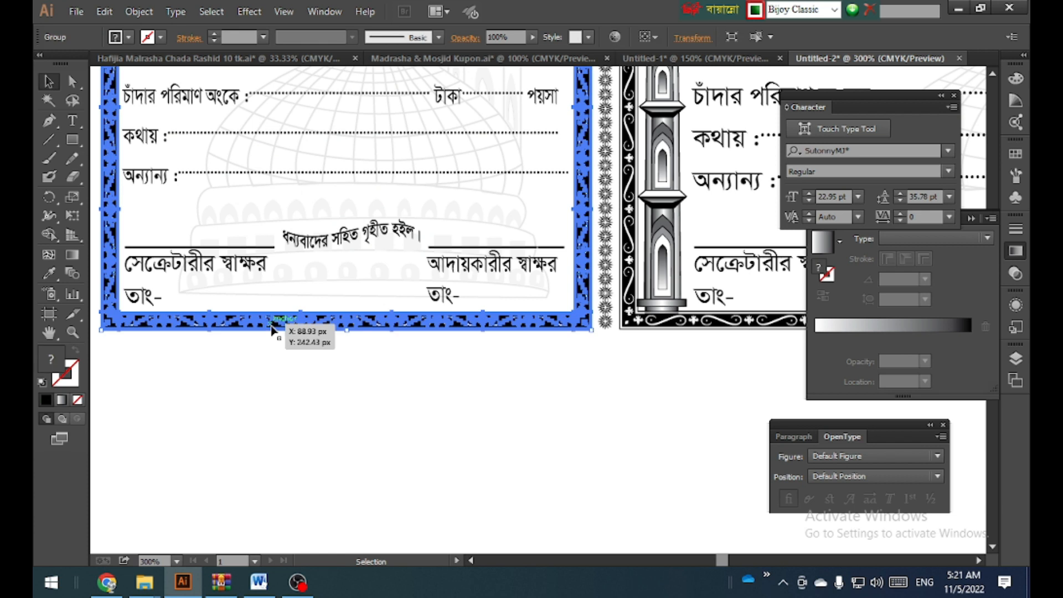
click(129, 38)
click(109, 64)
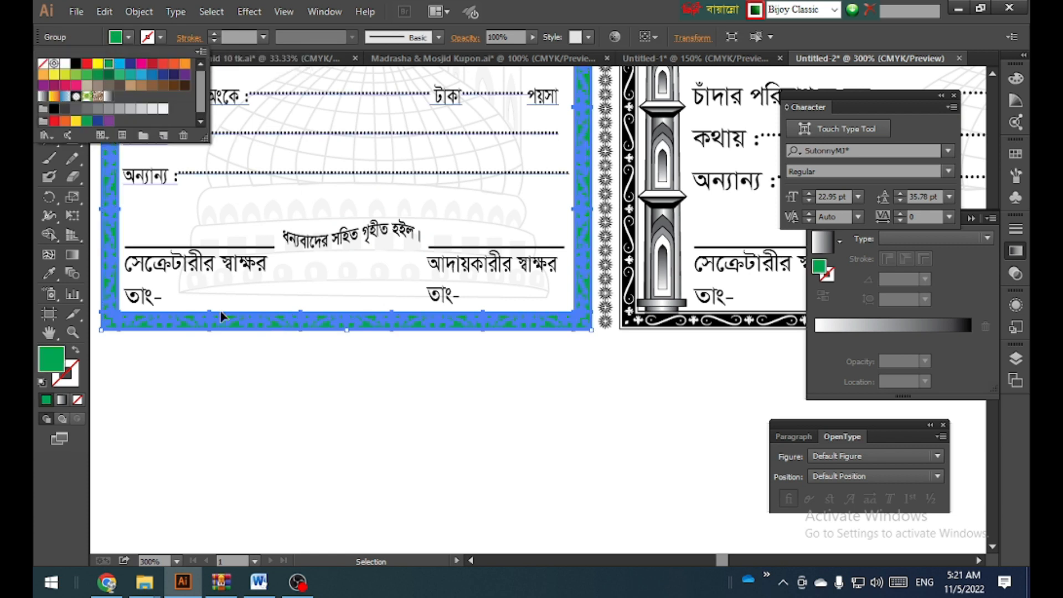
click(185, 415)
key(ctrl+z)
Step: Set the stroke colour of the small receipt's ornamental border to CMYK Blue
click(161, 37)
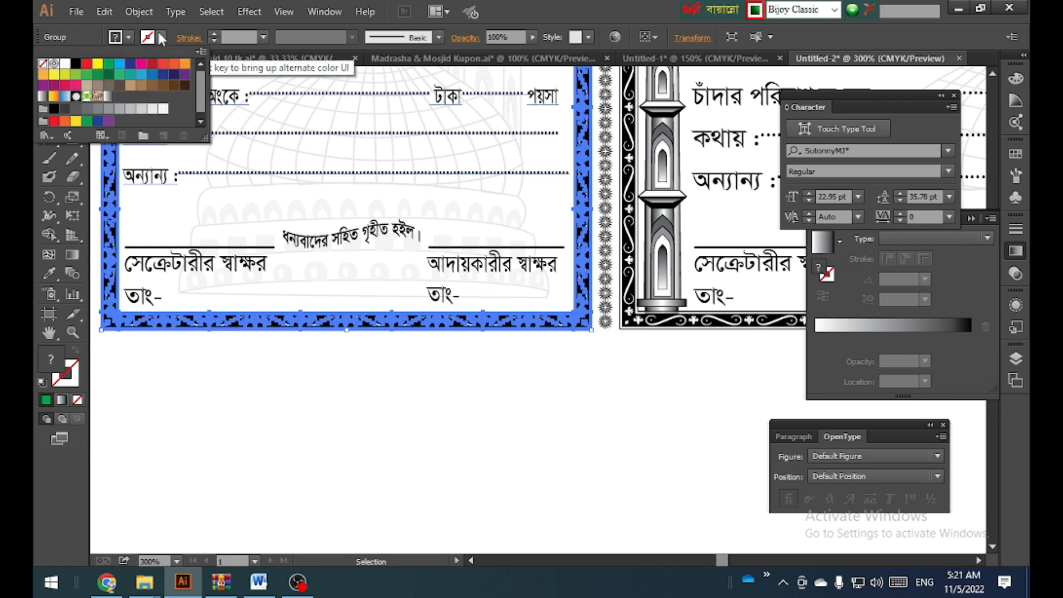
click(133, 65)
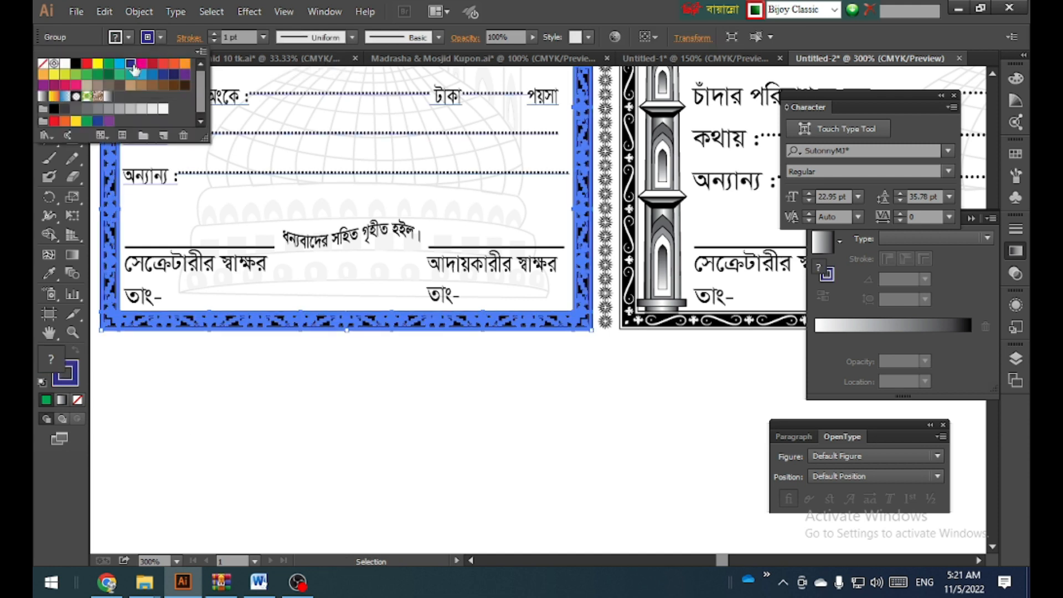
click(217, 370)
click(217, 370)
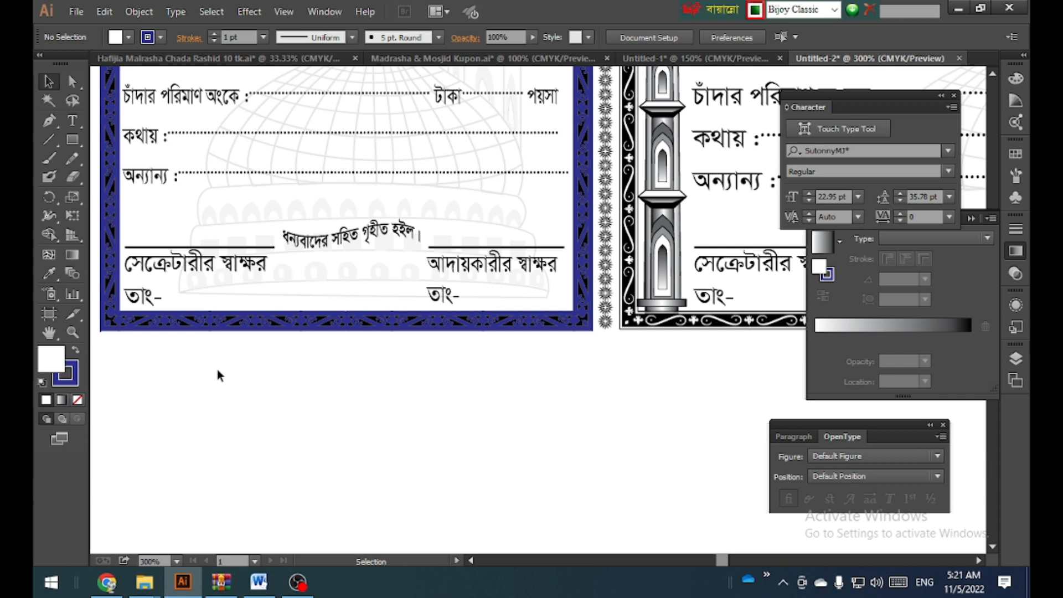
scroll(218, 370, right, 1)
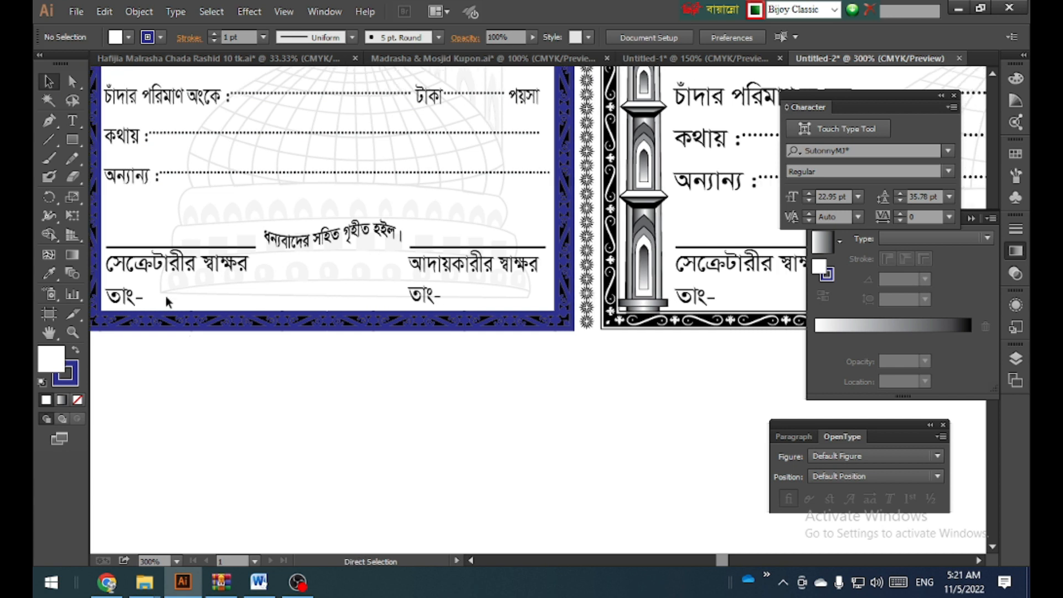
Step: Copy the small receipt border's blue-stroke appearance onto the large receipt's ornamental border with the Eyedropper
ctrl+click(644, 327)
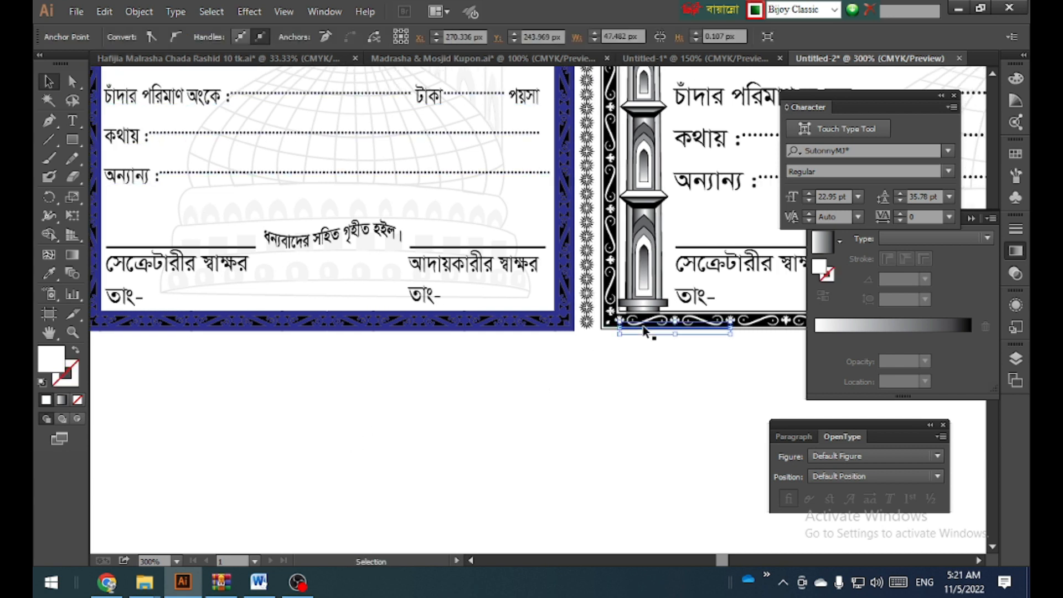
click(707, 348)
click(725, 327)
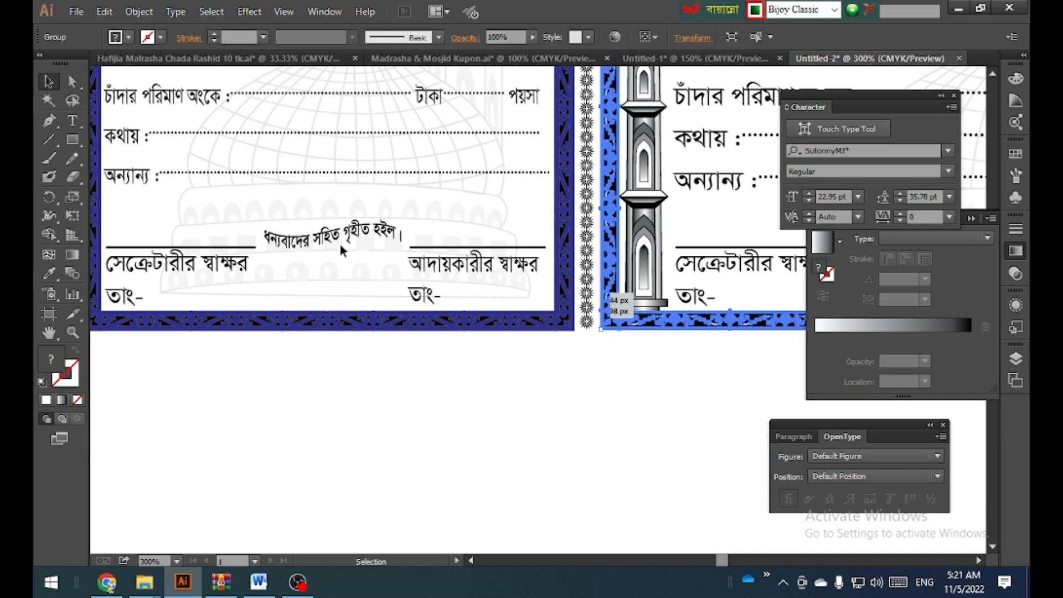
click(48, 273)
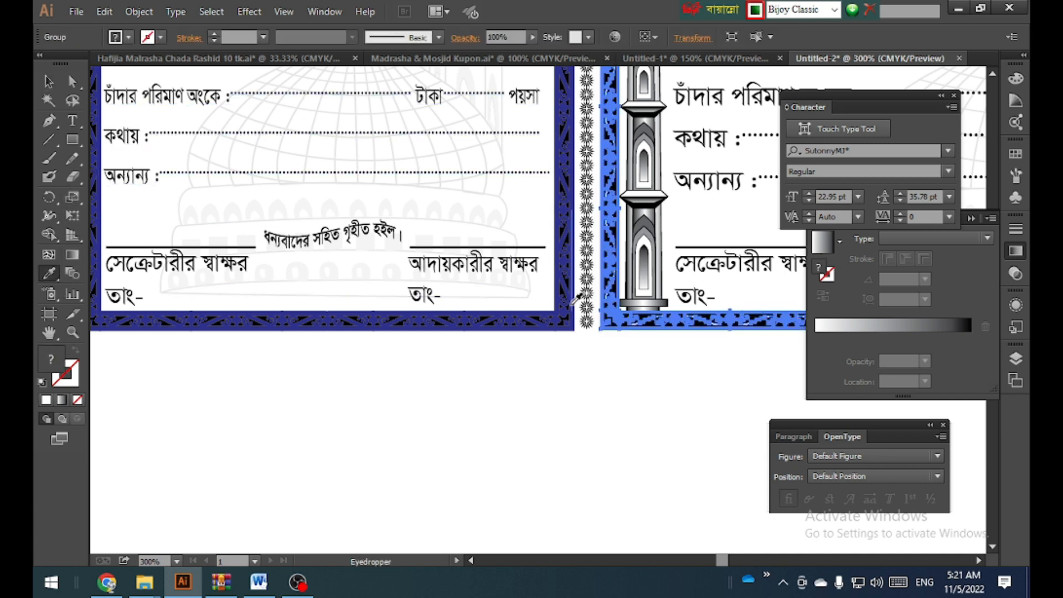
click(570, 260)
click(49, 82)
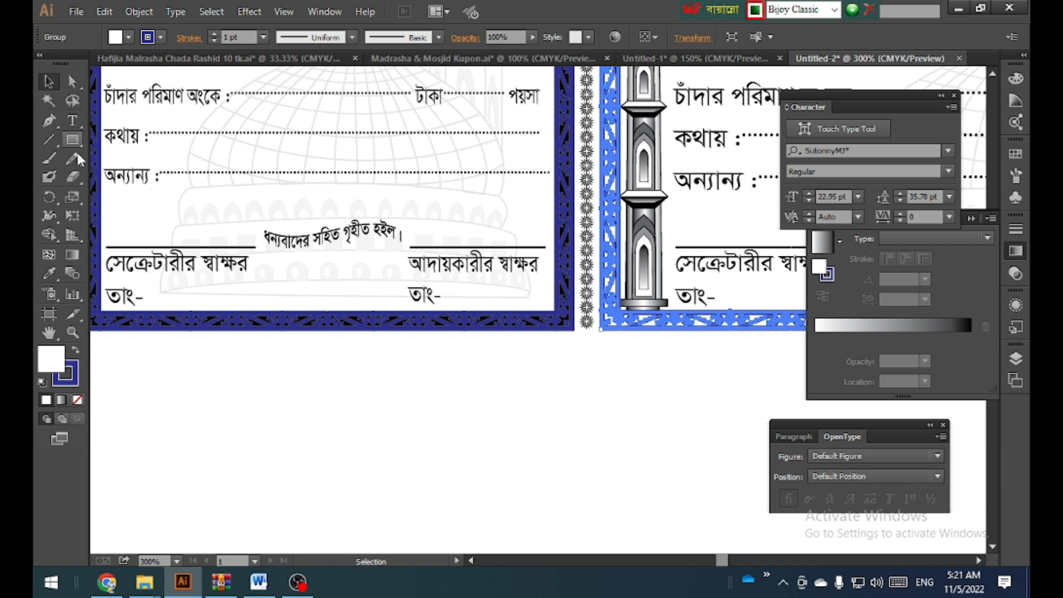
click(434, 404)
scroll(443, 408, right, 1)
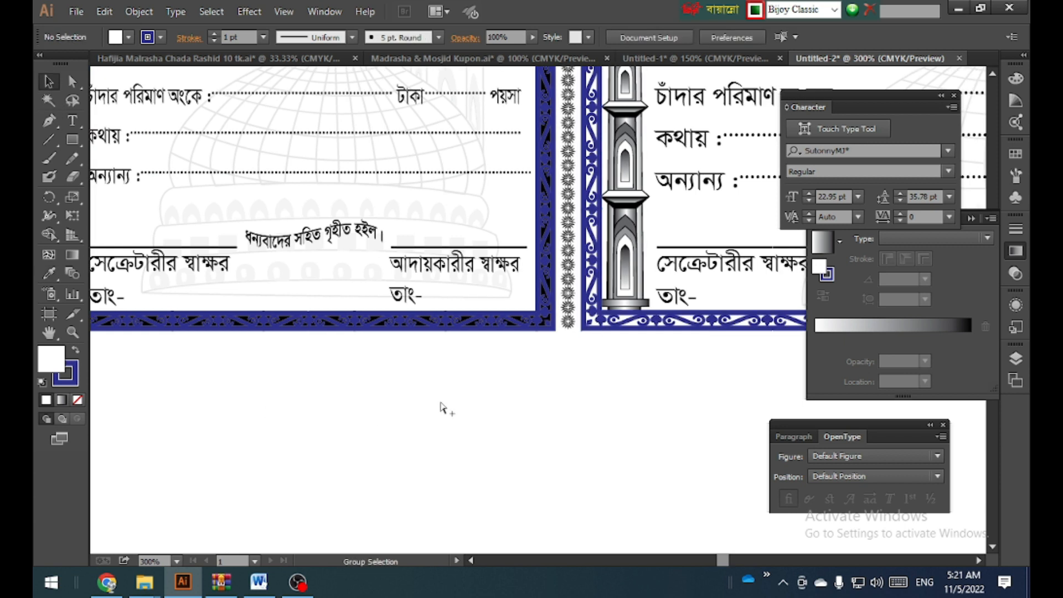
Step: Set the fill of the small receipt's ornamental border to None
click(424, 323)
click(120, 38)
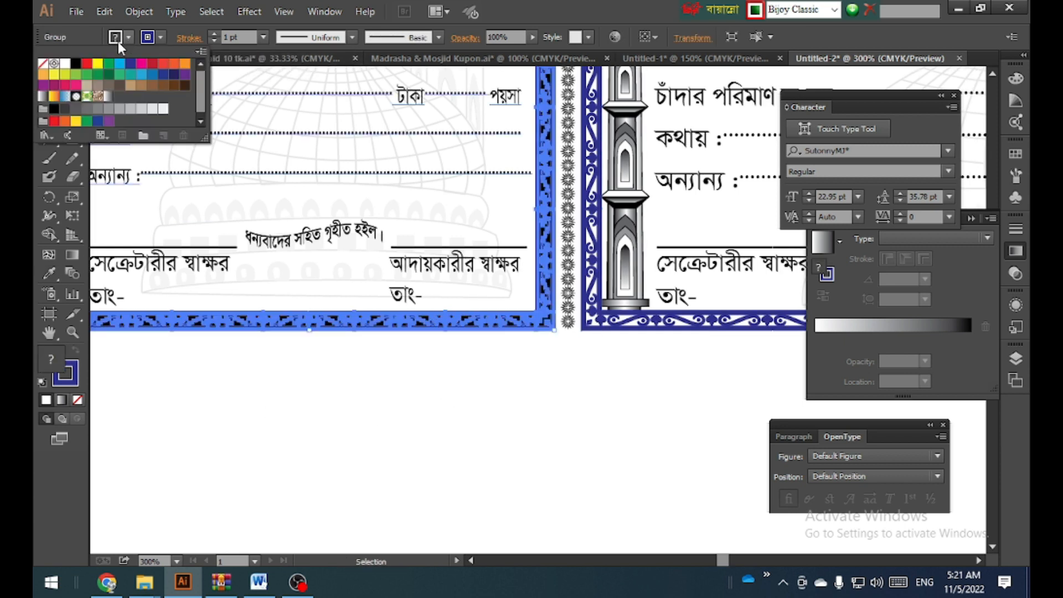
click(42, 62)
click(386, 467)
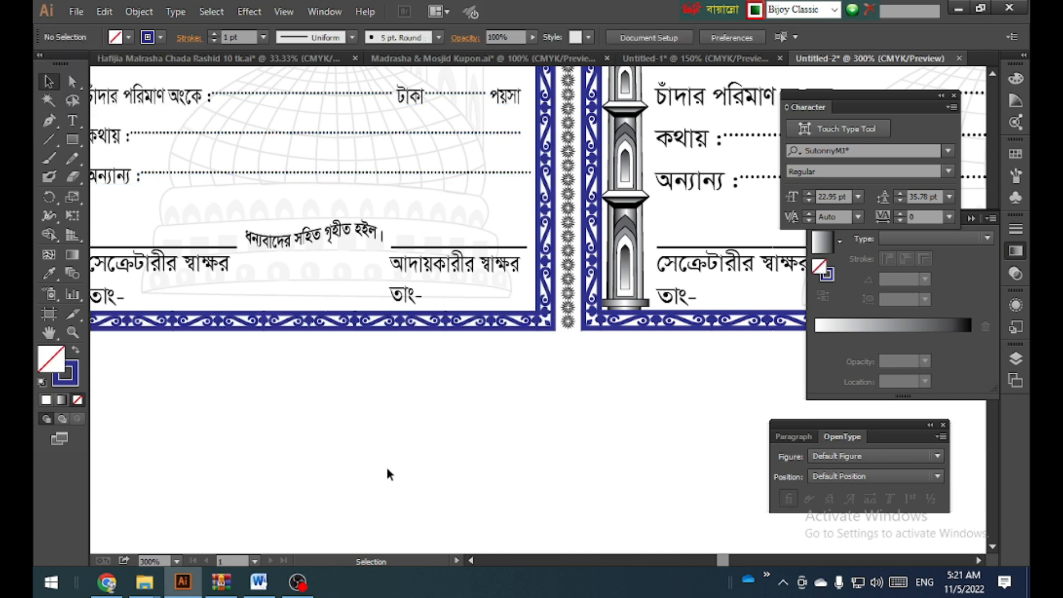
scroll(427, 452, down, 2)
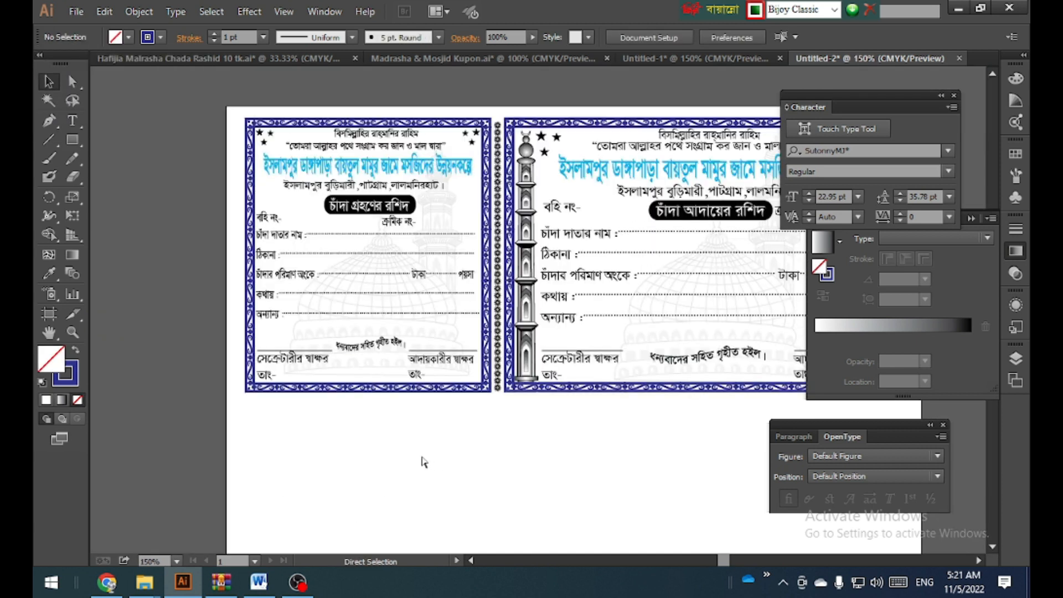
scroll(424, 461, right, 1)
scroll(424, 462, right, 6)
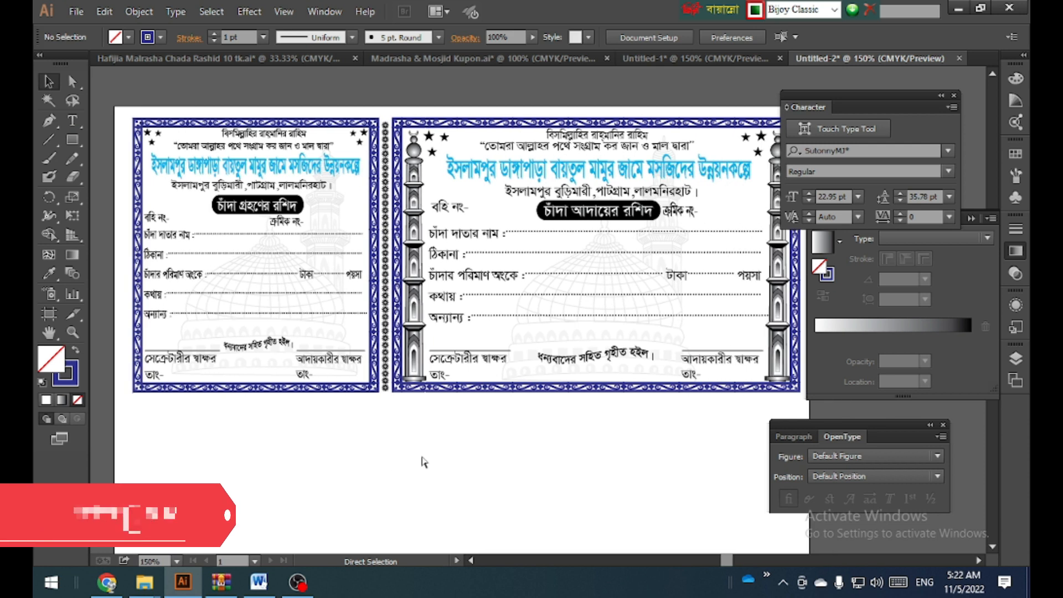
scroll(425, 461, right, 1)
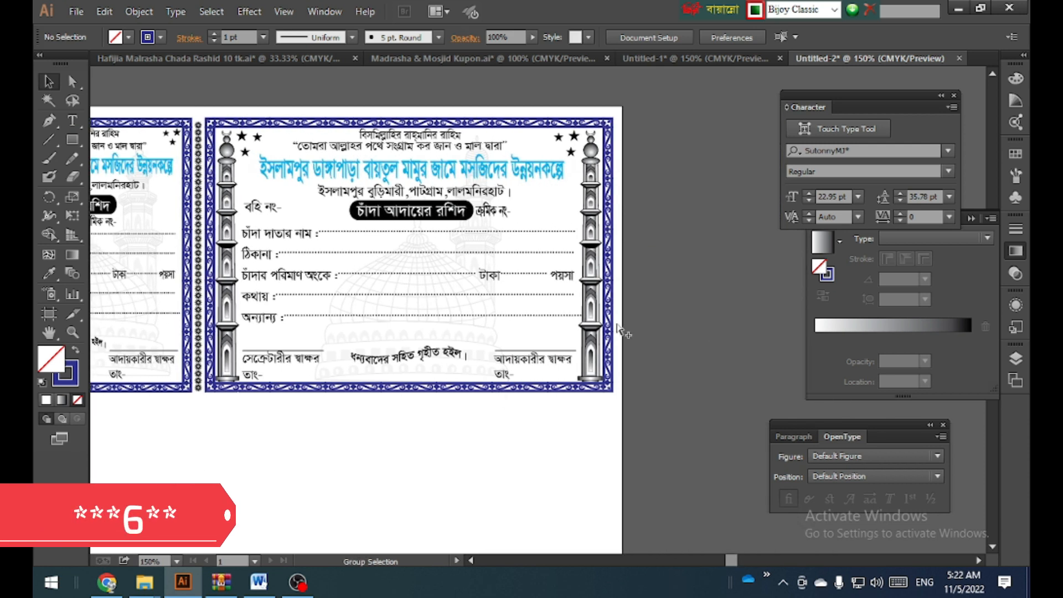
scroll(618, 329, up, 1)
click(592, 330)
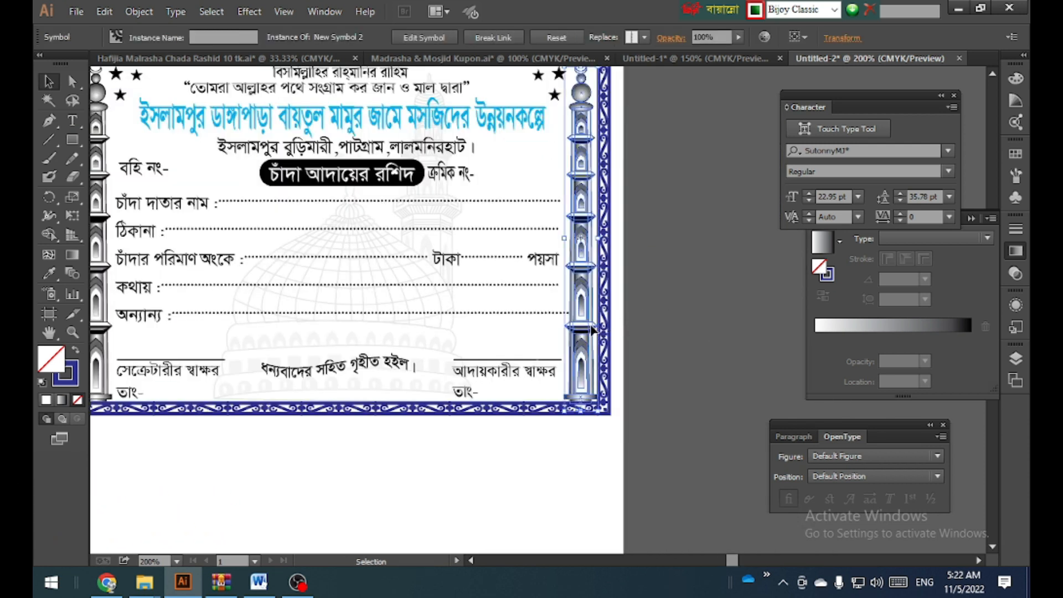
click(703, 172)
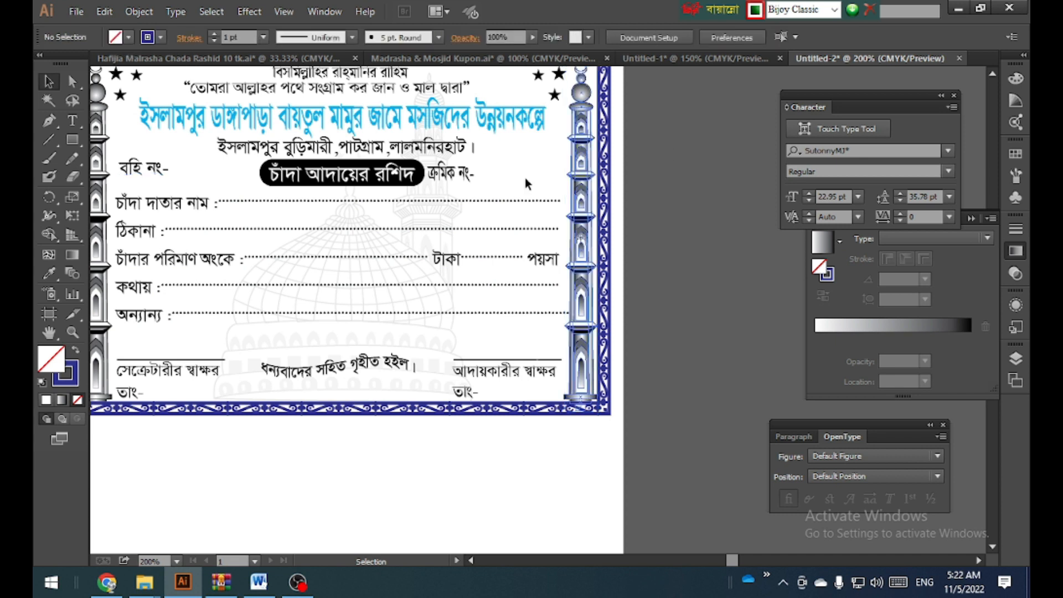
Step: Fill the stars in the large receipt's upper-right corner with CMYK Cyan
scroll(524, 177, up, 2)
drag(549, 190, 556, 214)
click(126, 38)
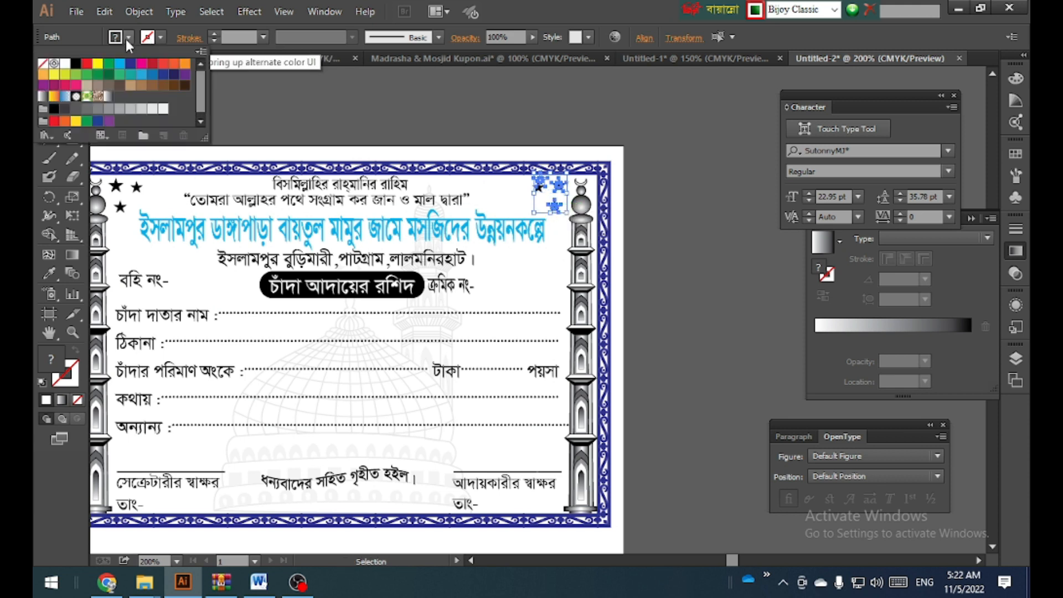
click(117, 66)
click(735, 192)
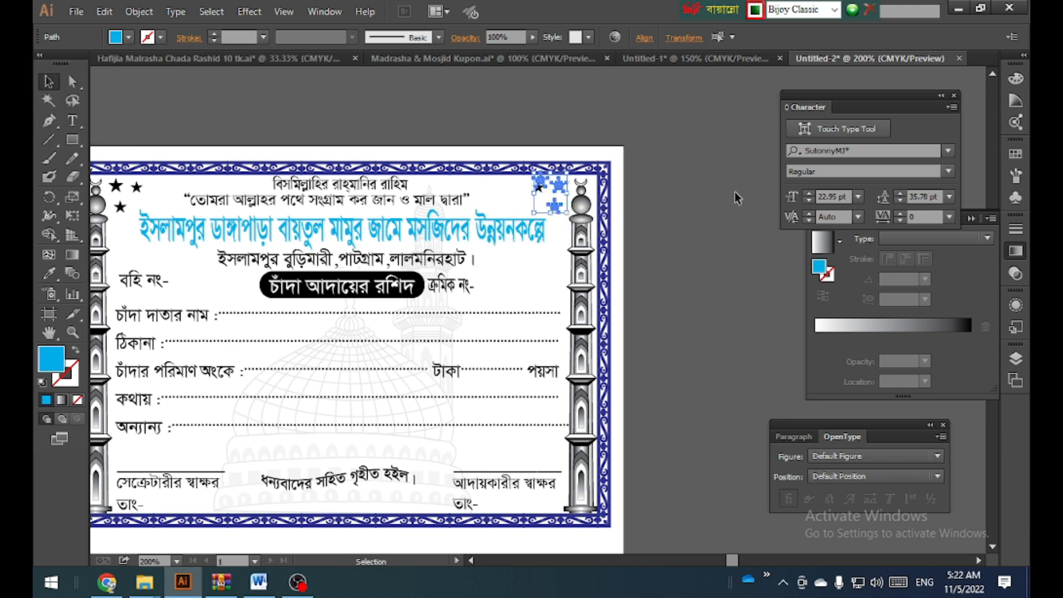
drag(543, 191, 543, 194)
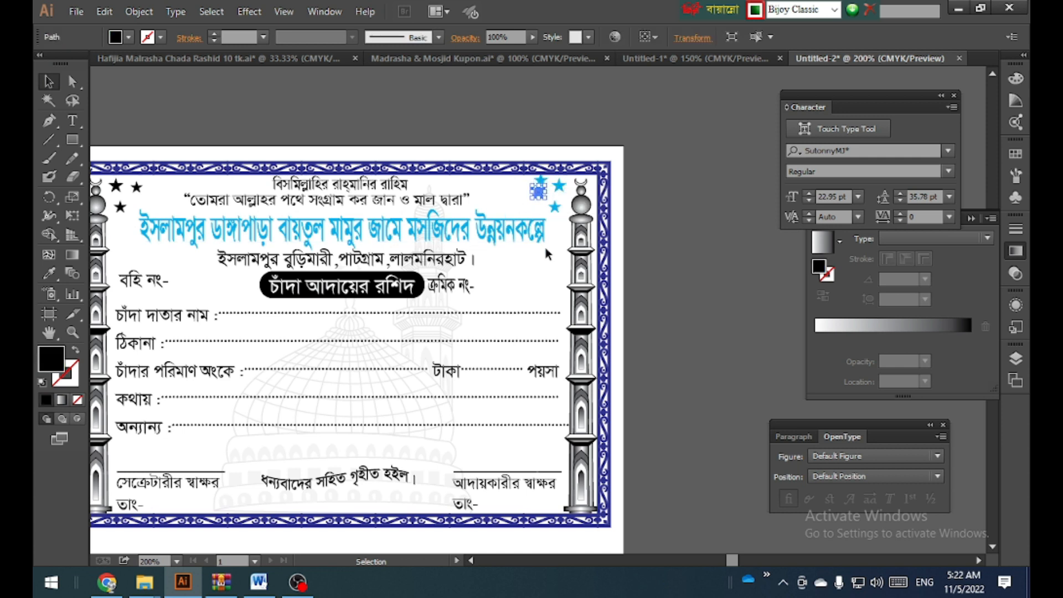
click(129, 36)
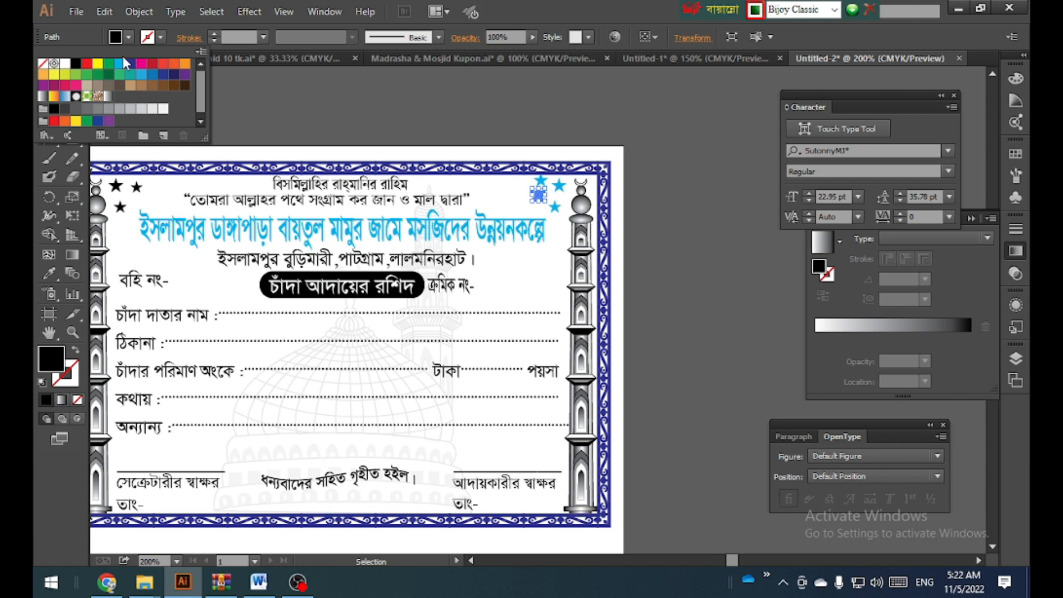
click(119, 64)
click(760, 204)
click(712, 204)
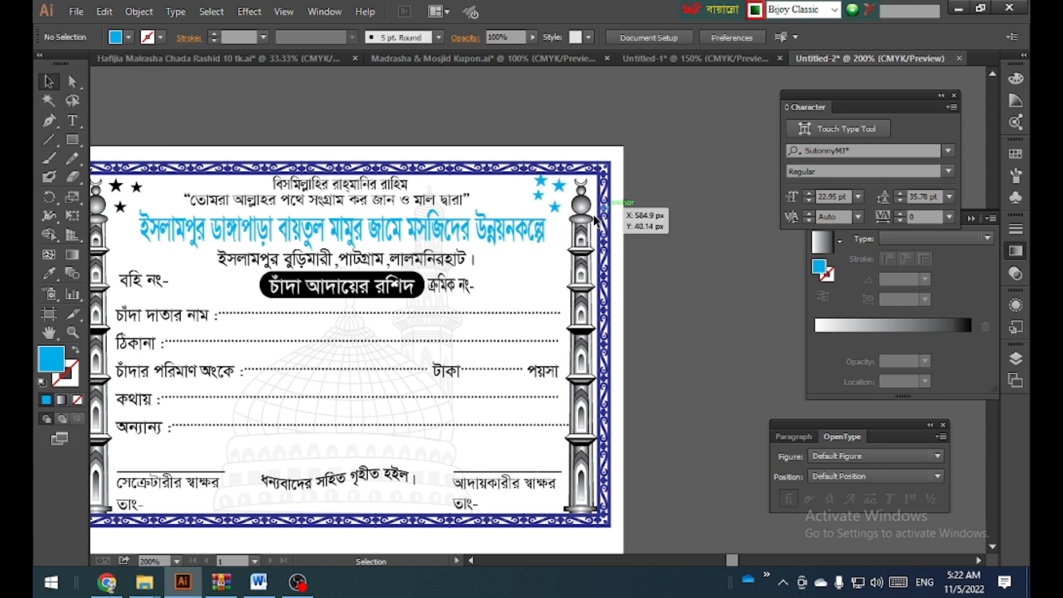
Step: Set the stroke colour of the three stars in the large receipt's upper-left corner to CMYK Cyan
scroll(609, 221, left, 5)
scroll(588, 232, left, 2)
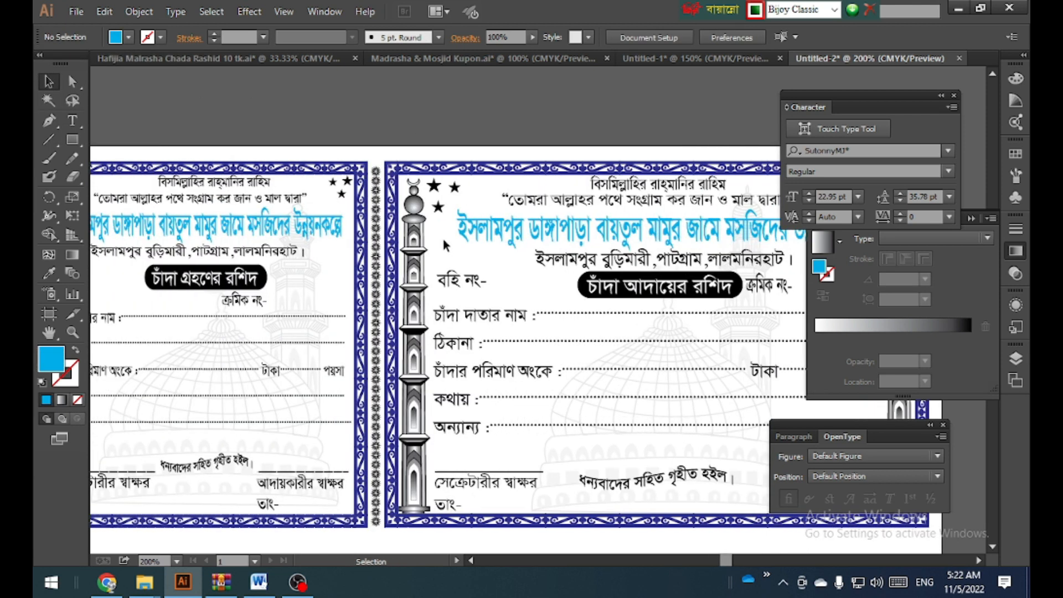
click(438, 207)
drag(438, 207, 434, 185)
shift+click(433, 184)
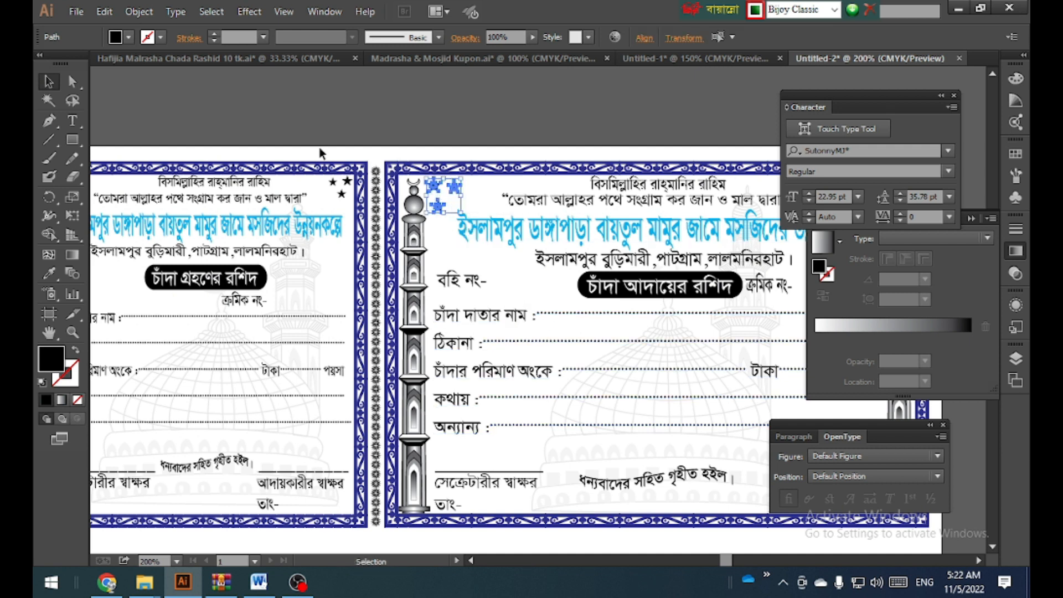
click(147, 37)
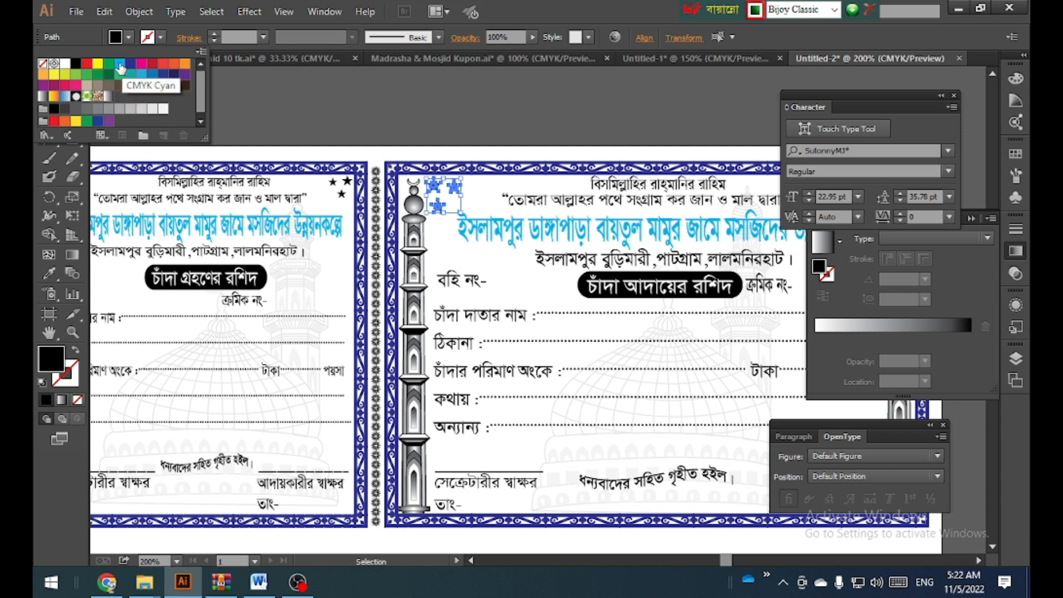
click(120, 63)
click(372, 102)
Step: Fill the three stars in the small receipt's upper-left corner with CMYK Cyan
scroll(363, 169, left, 3)
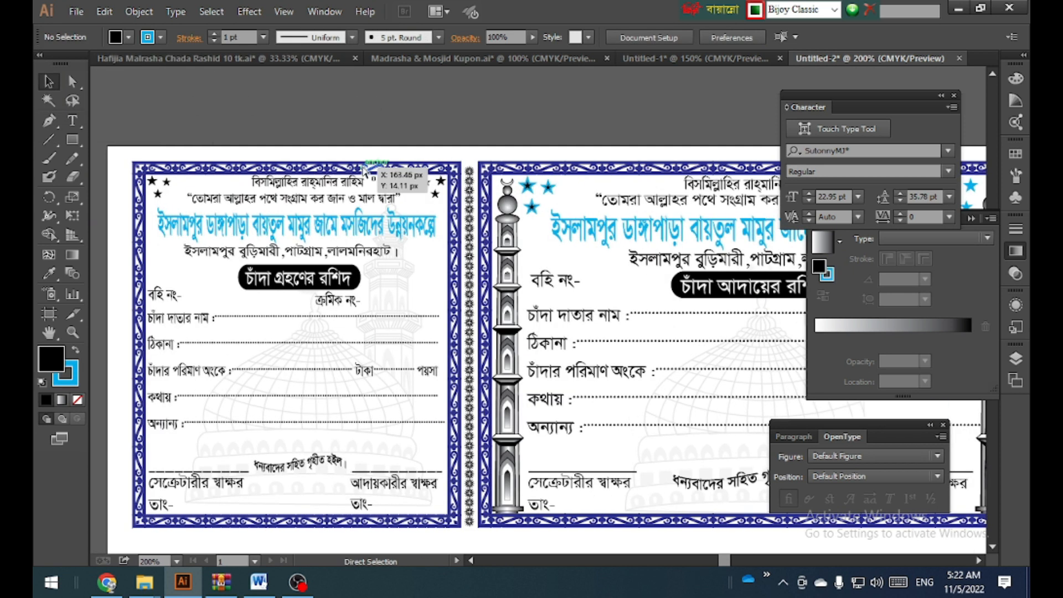
scroll(364, 170, left, 3)
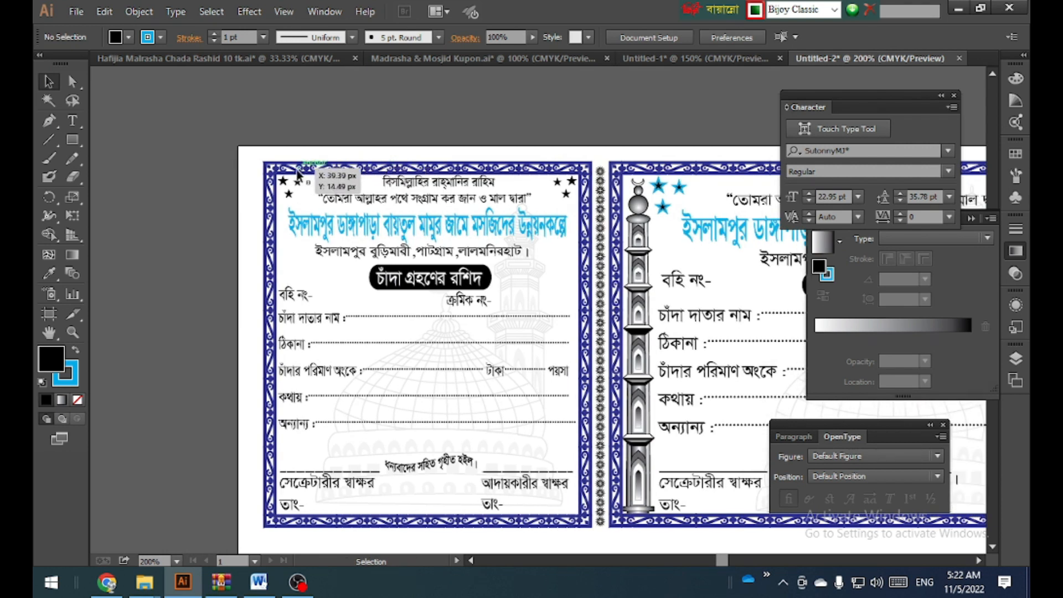
click(289, 197)
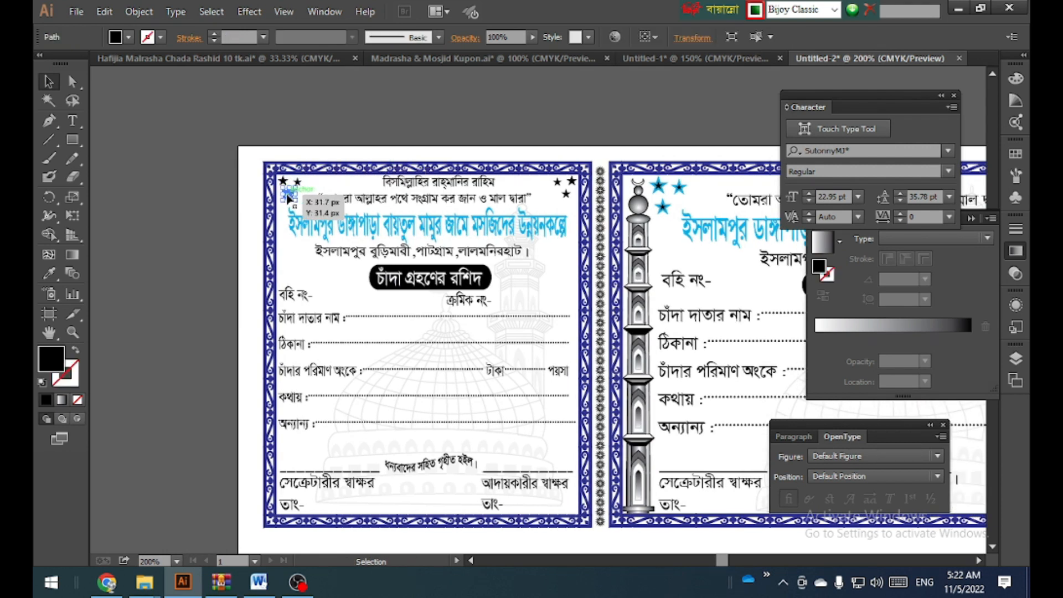
scroll(289, 200, up, 2)
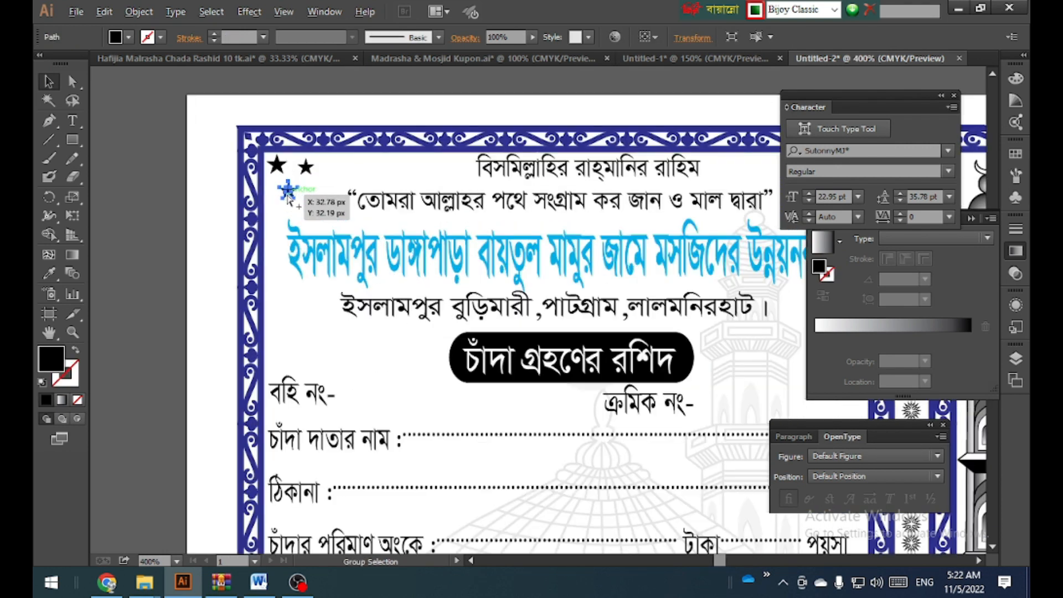
drag(309, 175, 277, 164)
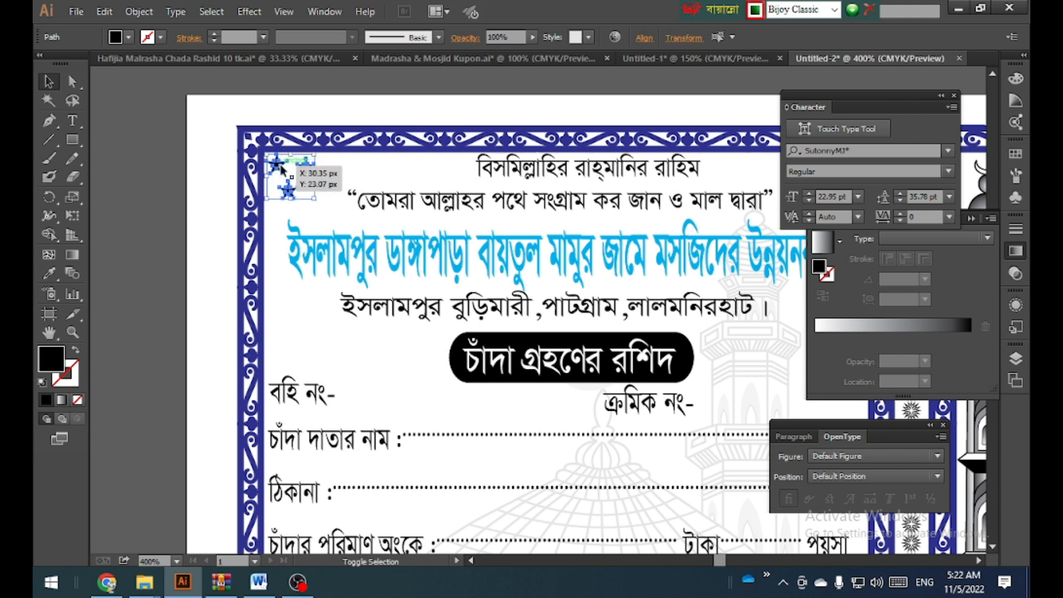
click(127, 37)
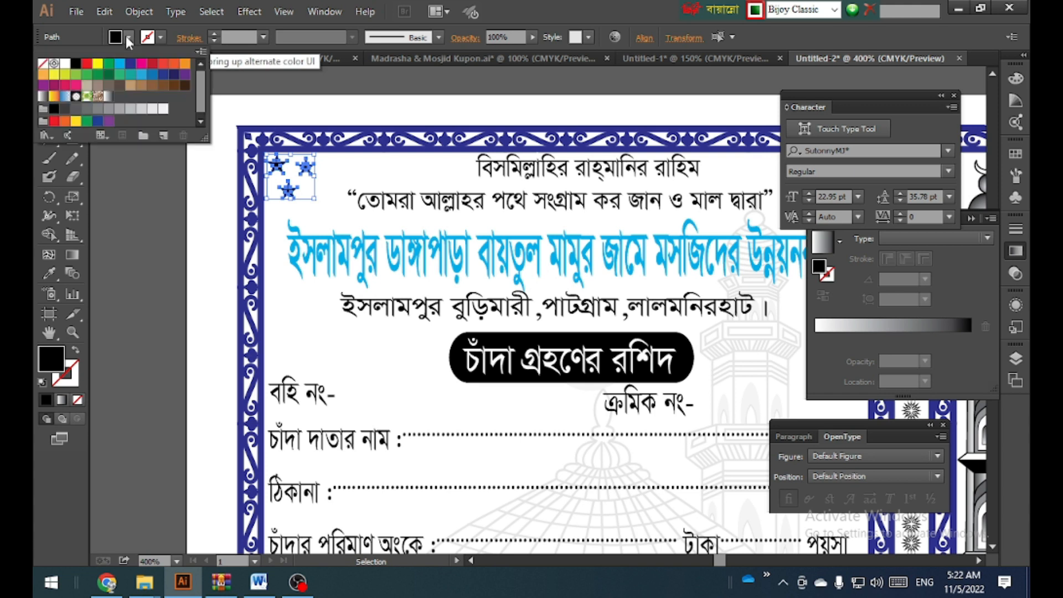
click(122, 69)
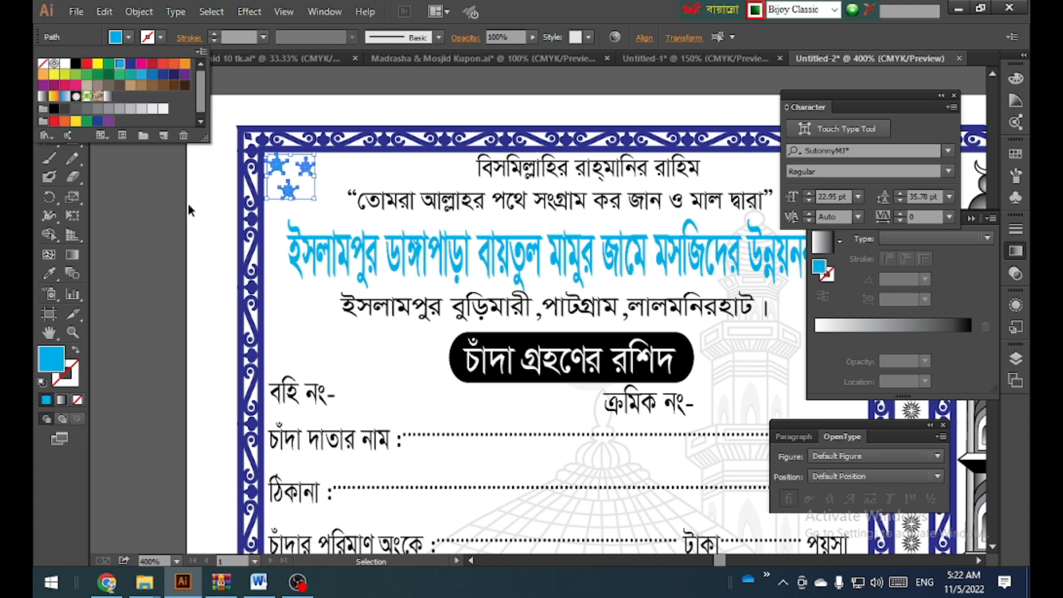
click(176, 167)
Step: Fill the three stars in the small receipt's upper-right corner with CMYK Cyan
scroll(304, 221, right, 8)
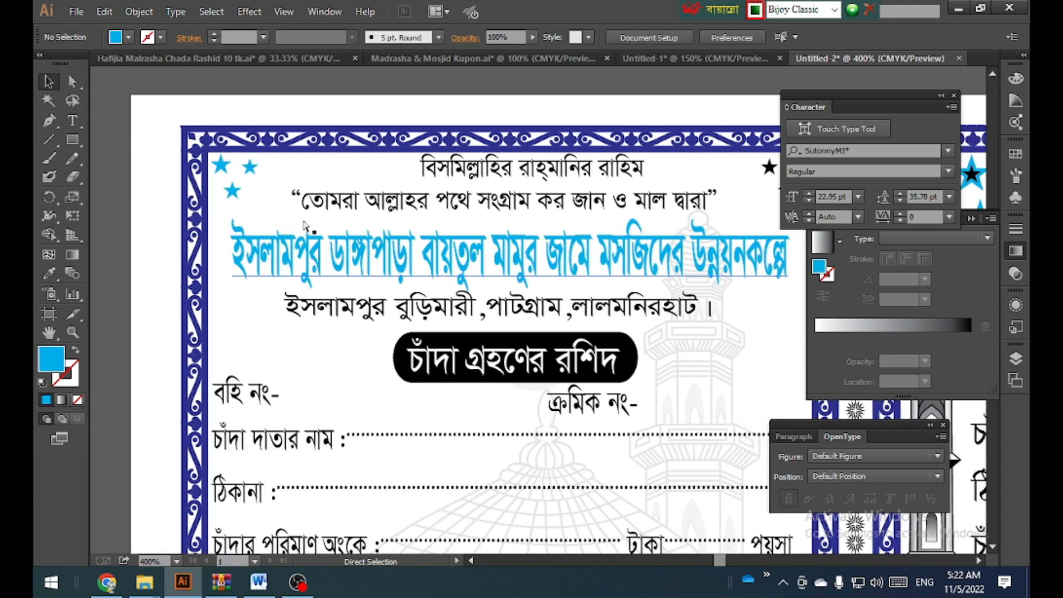
scroll(303, 221, right, 1)
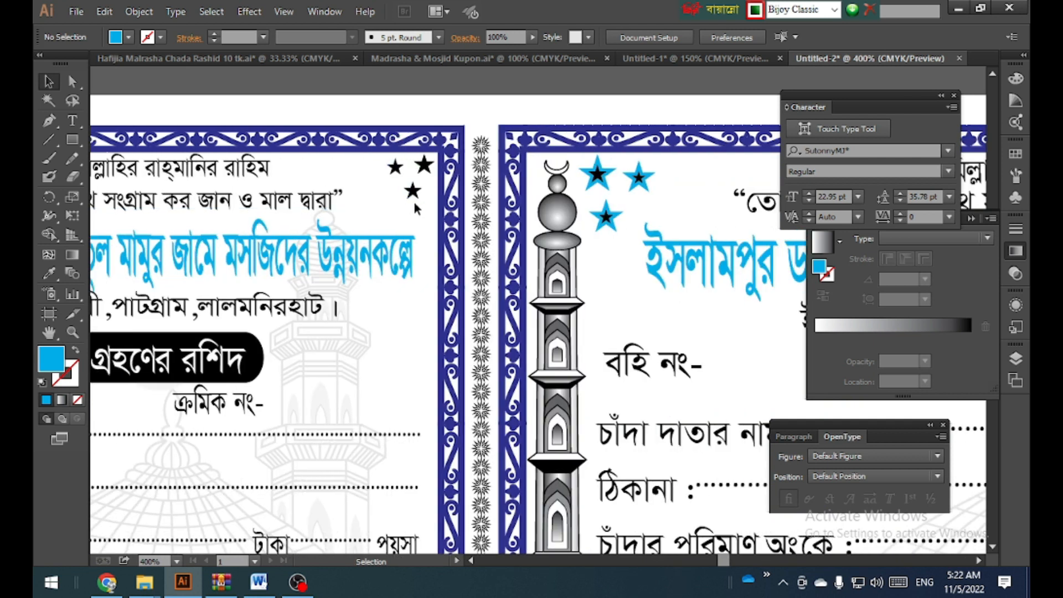
click(413, 191)
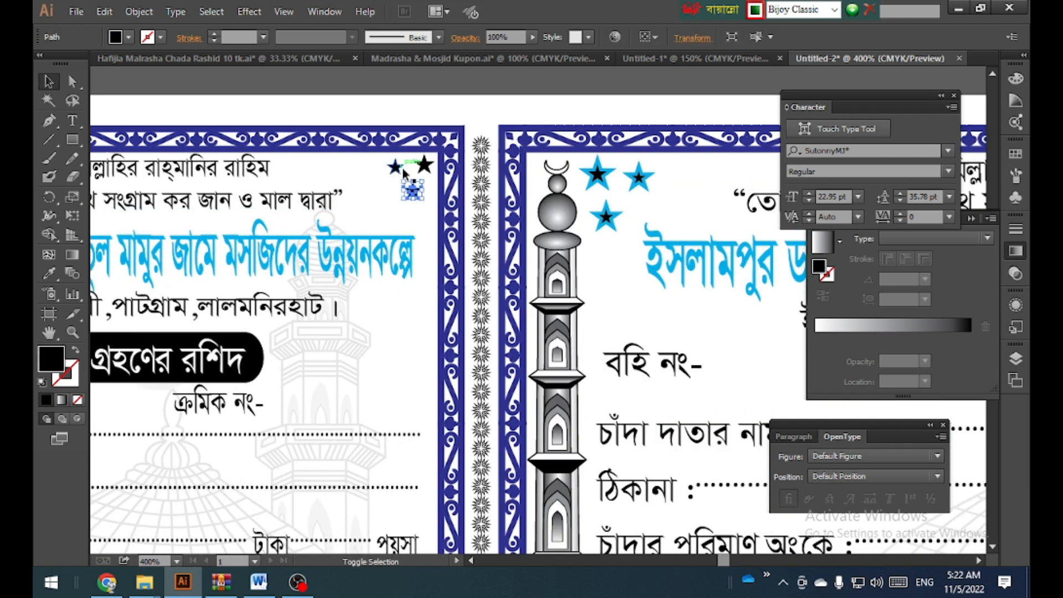
shift+click(394, 167)
shift+click(423, 164)
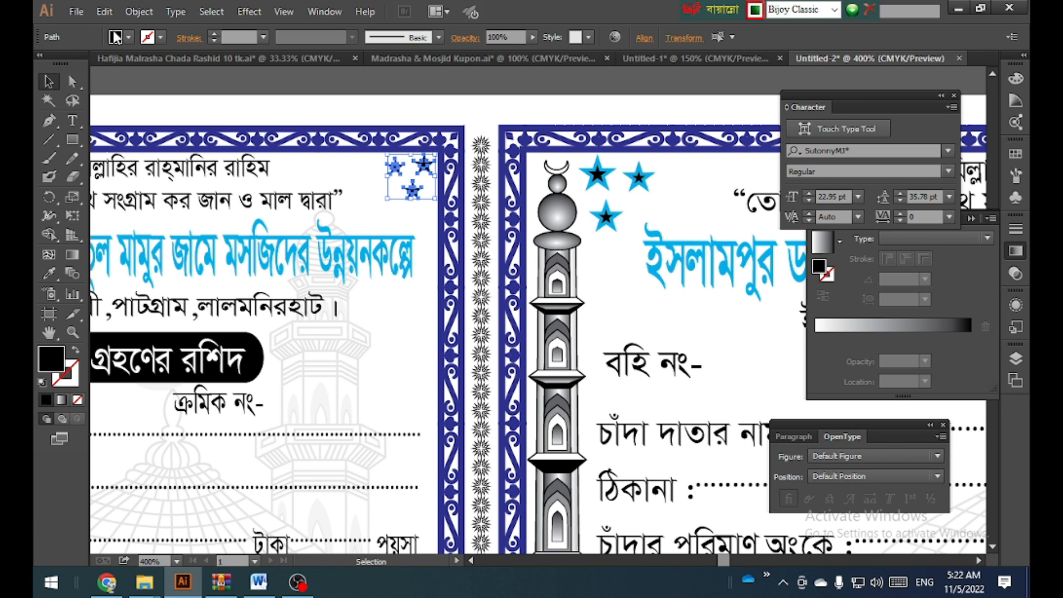
click(129, 37)
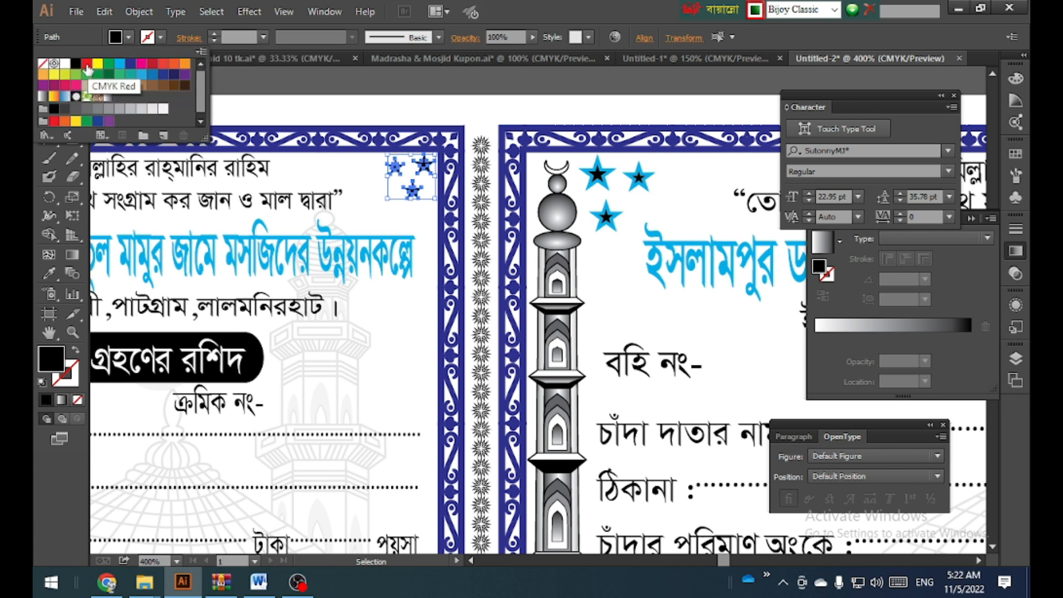
click(120, 66)
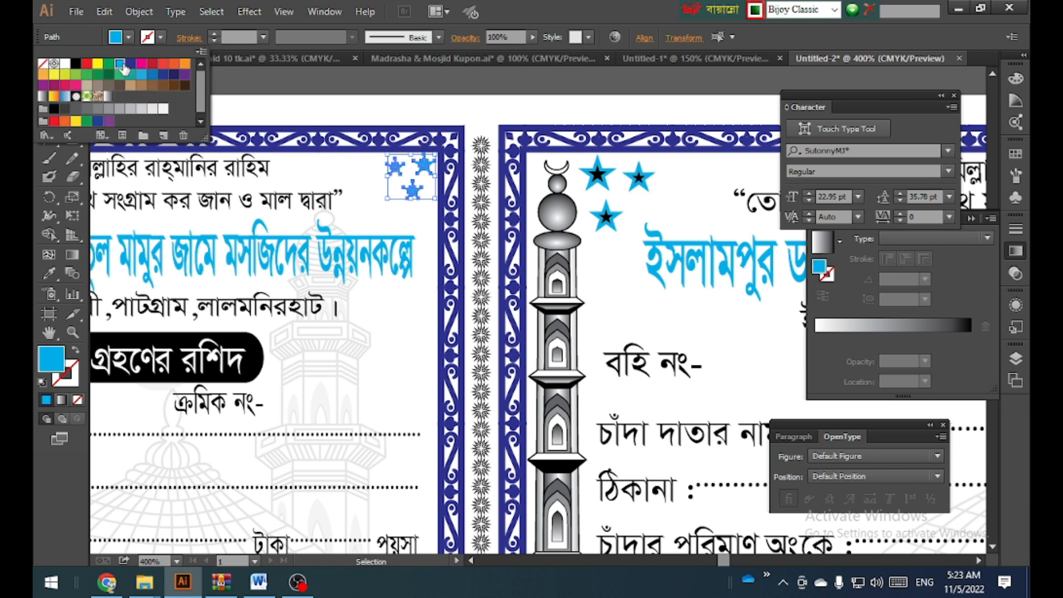
click(354, 87)
Step: Set the fill of the three cyan-outlined stars in the large receipt's upper-left corner to None
scroll(468, 263, right, 3)
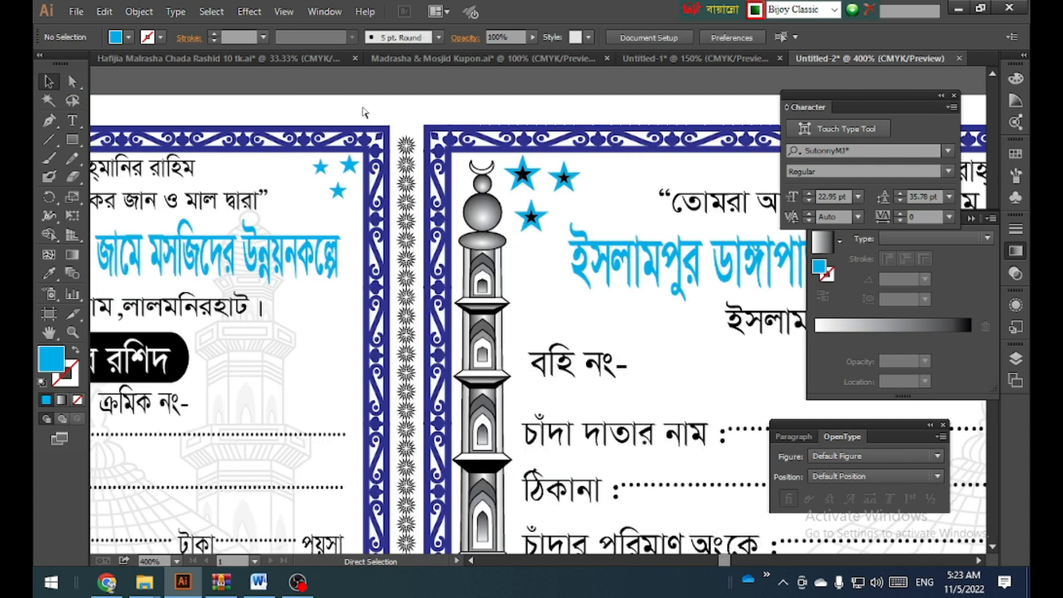
click(475, 218)
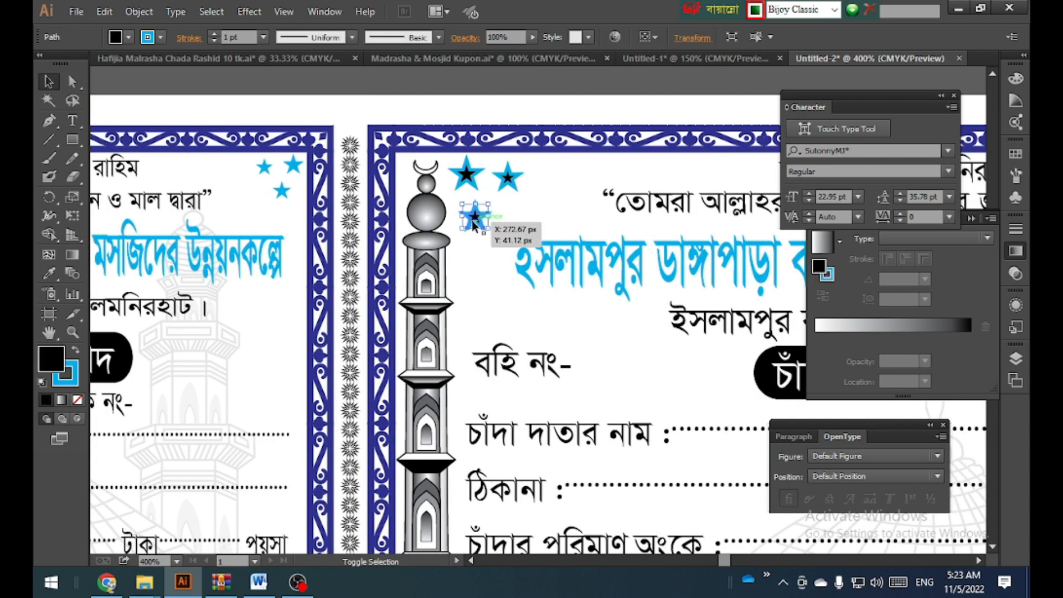
shift+click(466, 174)
shift+click(508, 180)
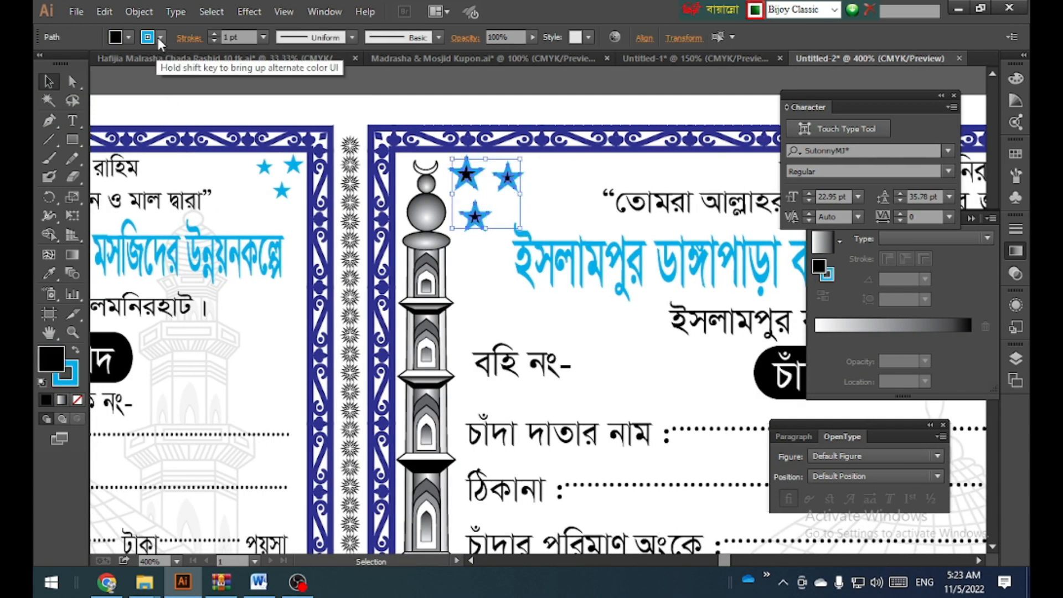
click(121, 38)
click(77, 62)
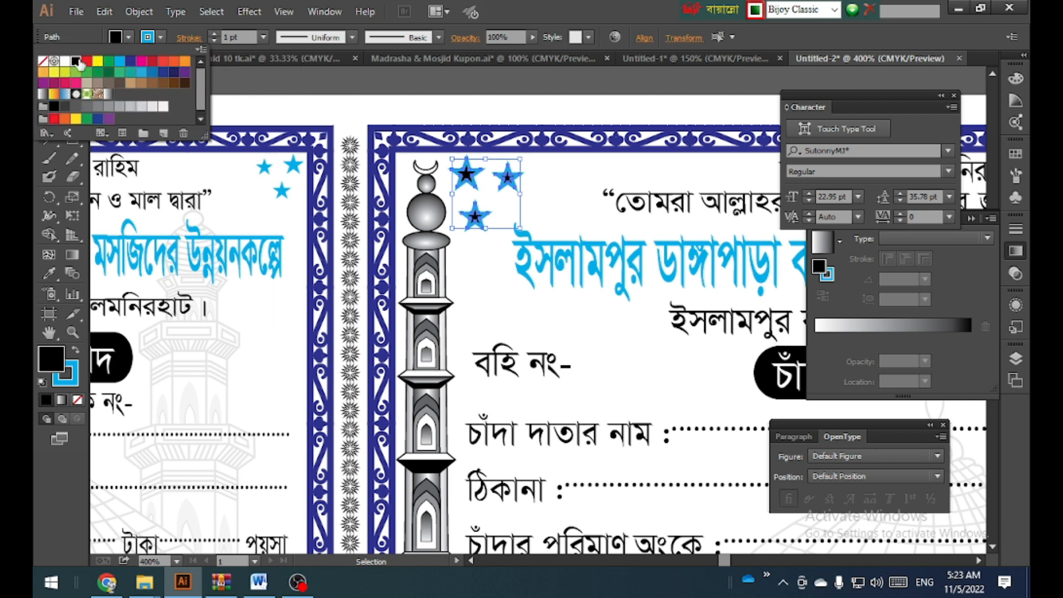
click(42, 61)
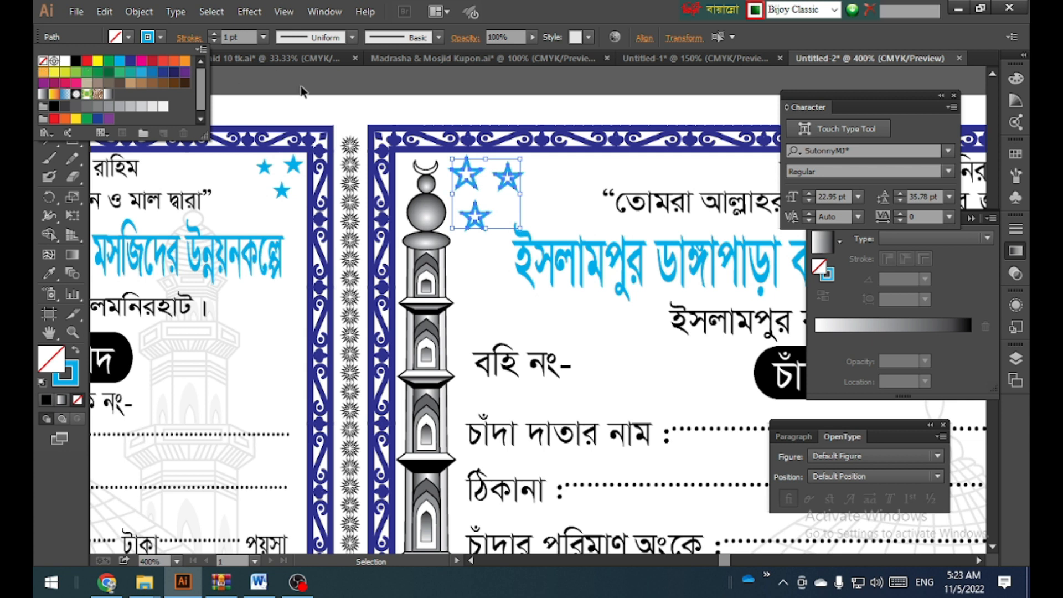
click(303, 88)
click(320, 81)
scroll(374, 193, down, 3)
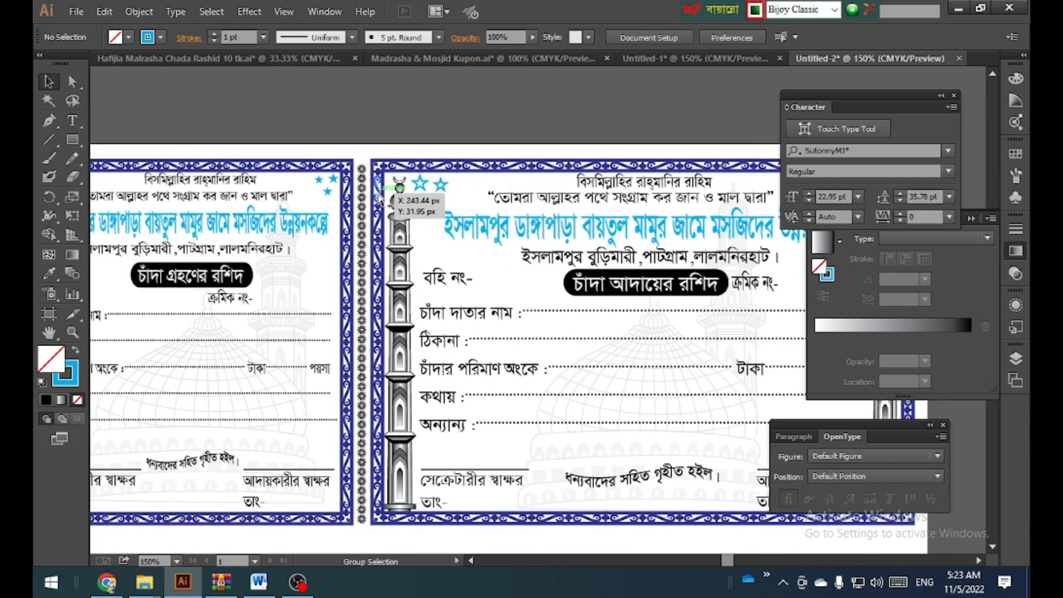
scroll(378, 195, down, 3)
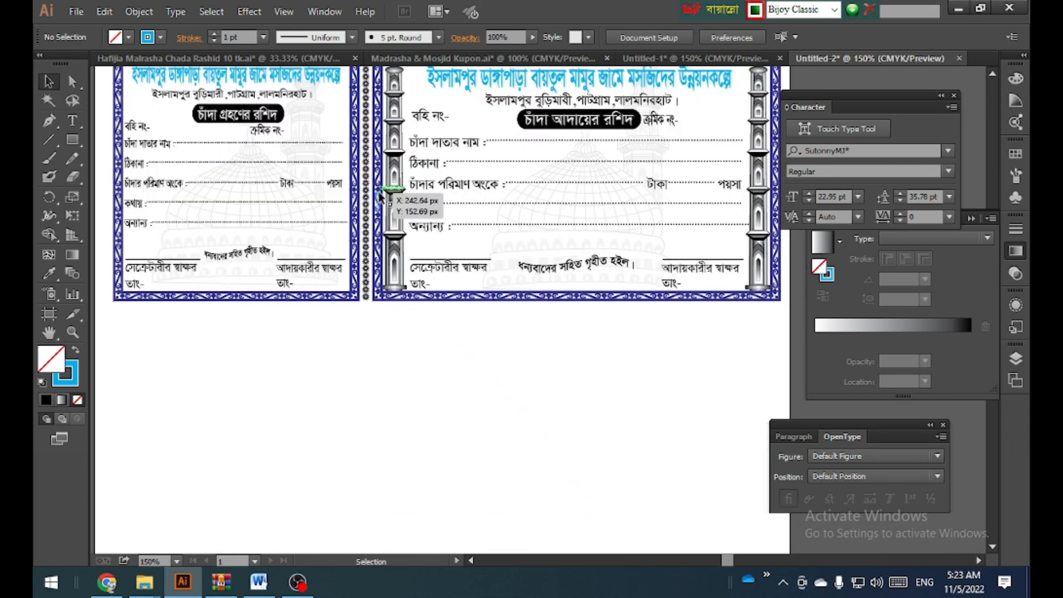
scroll(490, 131, up, 1)
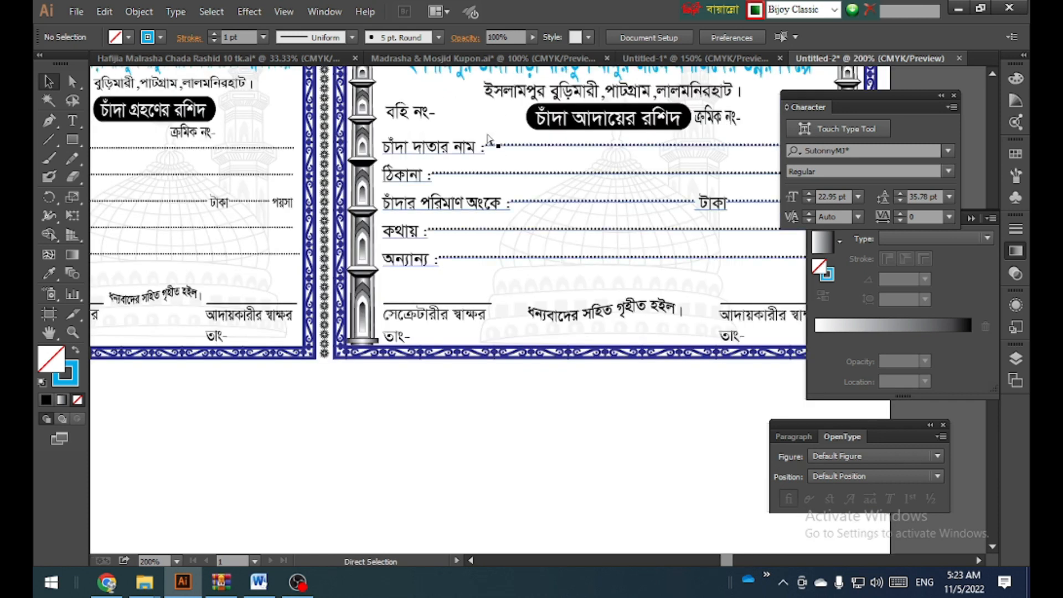
scroll(490, 139, left, 3)
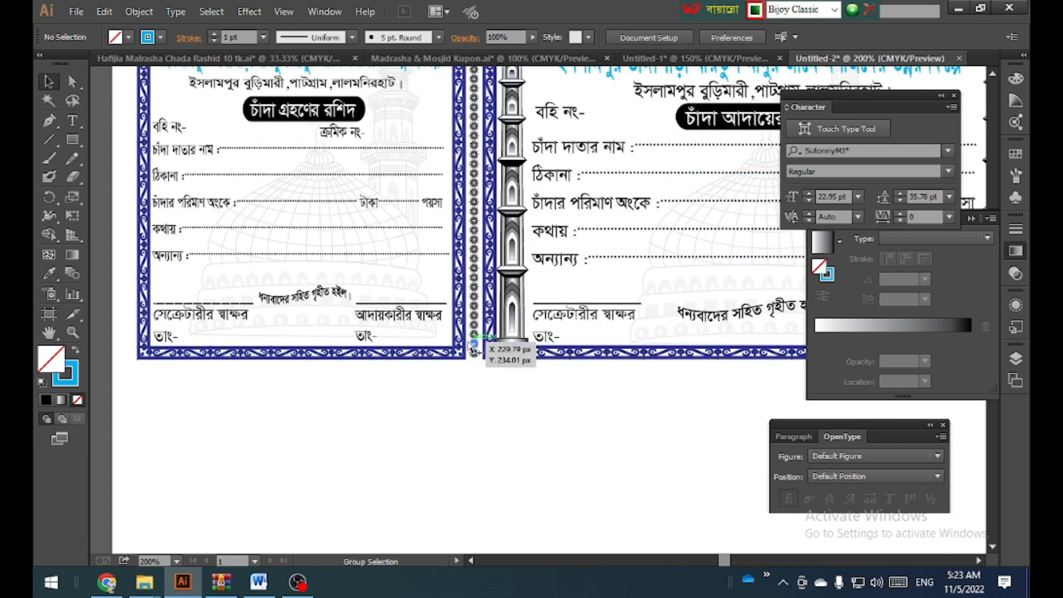
Step: Group all the artwork of the small and large receipts, including the divider between them, into one object
scroll(474, 346, down, 2)
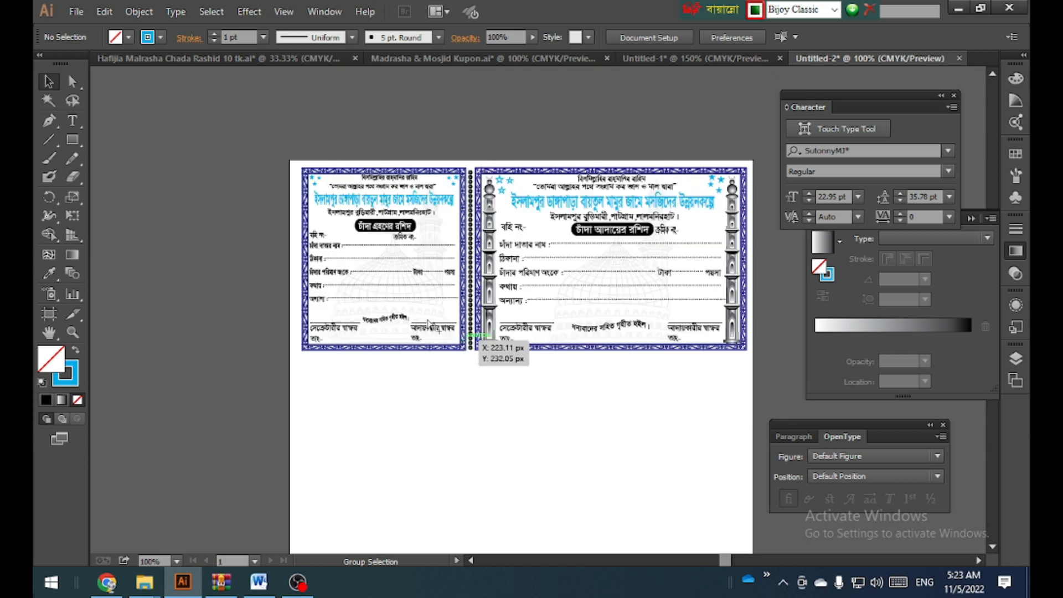
scroll(515, 259, right, 2)
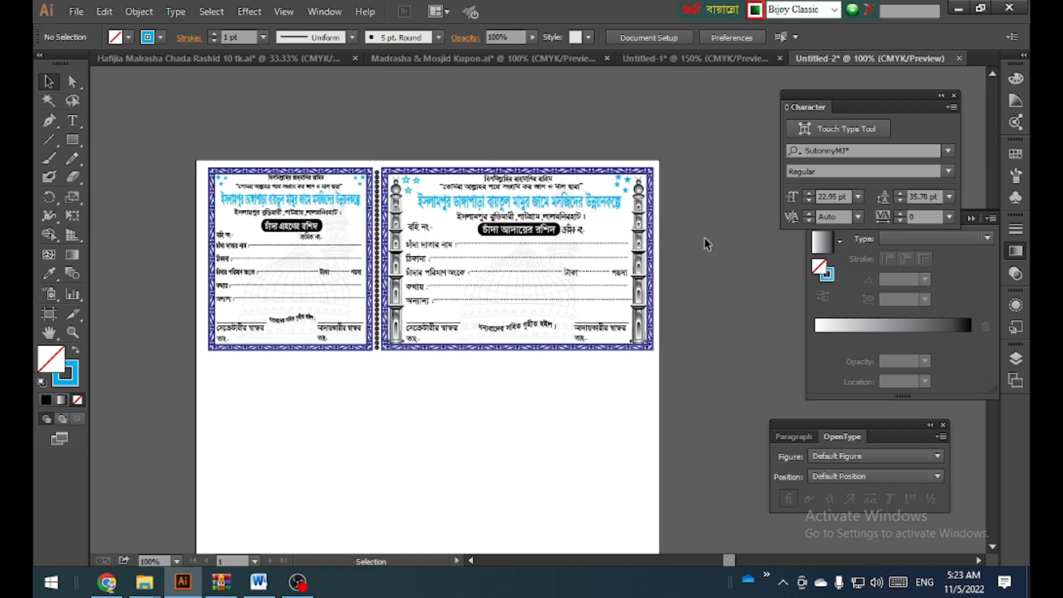
drag(192, 146, 683, 373)
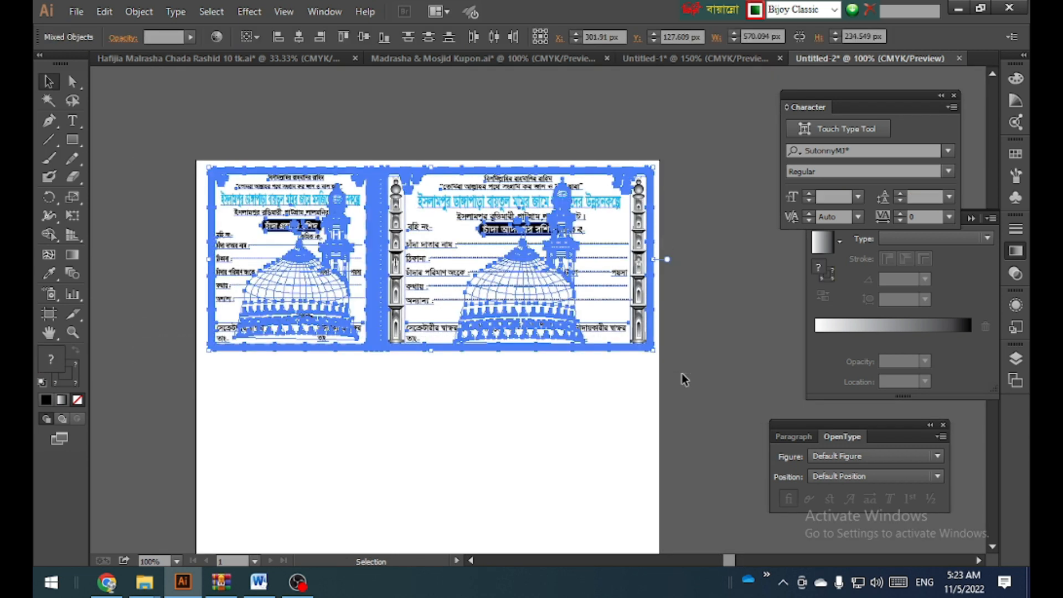
key(ctrl+g)
Step: Duplicate the receipt group twice down the A4 page, stacking three receipt rows with small gaps between them
scroll(699, 334, down, 2)
scroll(672, 321, down, 1)
scroll(712, 310, down, 1)
scroll(609, 249, right, 2)
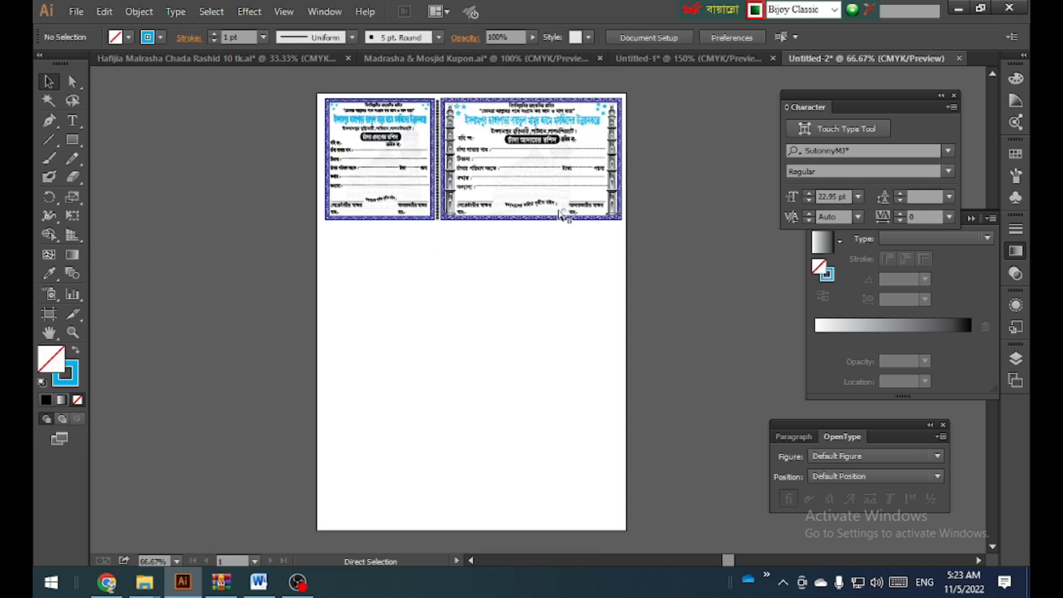
drag(507, 191, 475, 309)
scroll(475, 309, down, 2)
drag(469, 247, 469, 388)
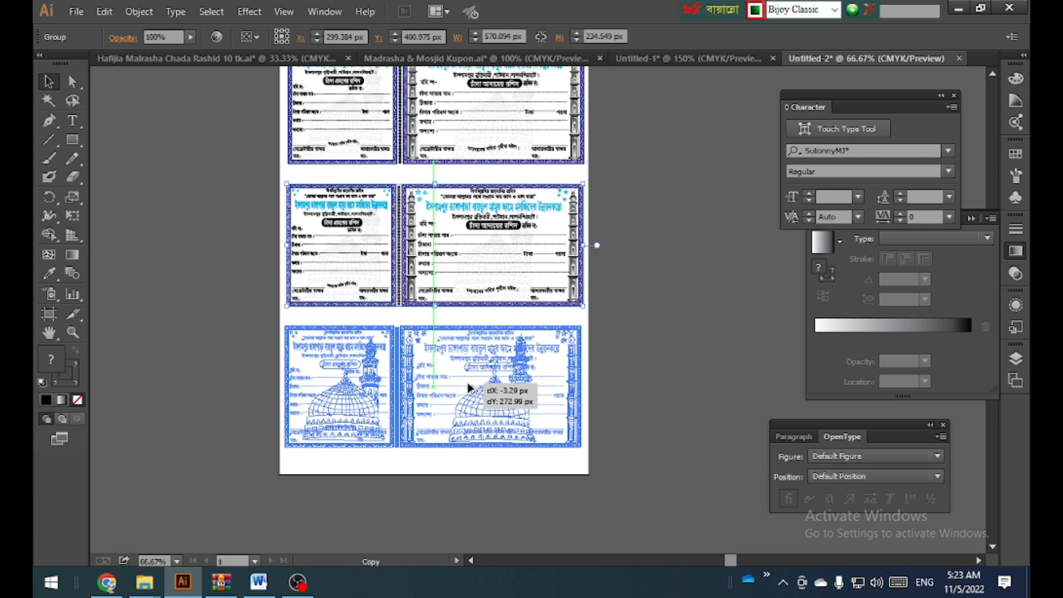
click(655, 328)
scroll(655, 328, up, 2)
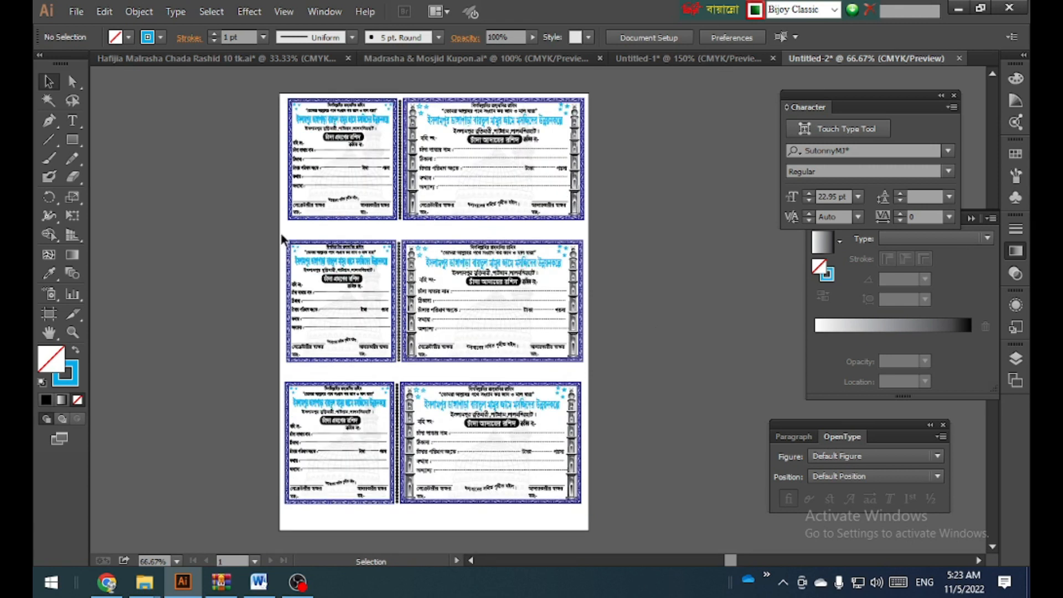
drag(629, 462, 695, 512)
click(679, 403)
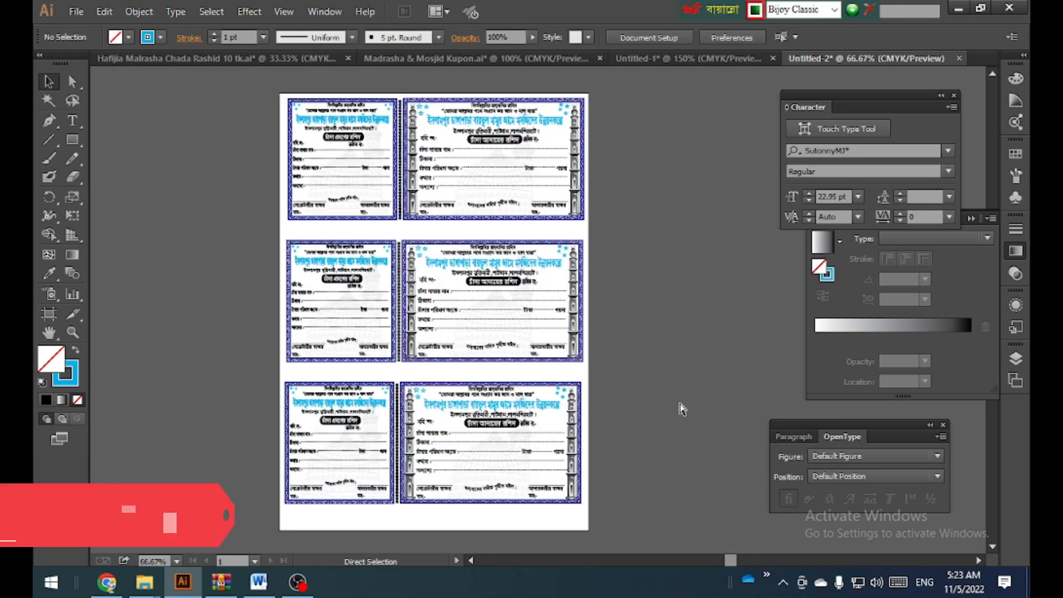
Step: Set the Brother DCP-T420W printer's paper size to A4 (8.3 x 11.7 in) in its print setup preferences and accept the setup
key(ctrl+p)
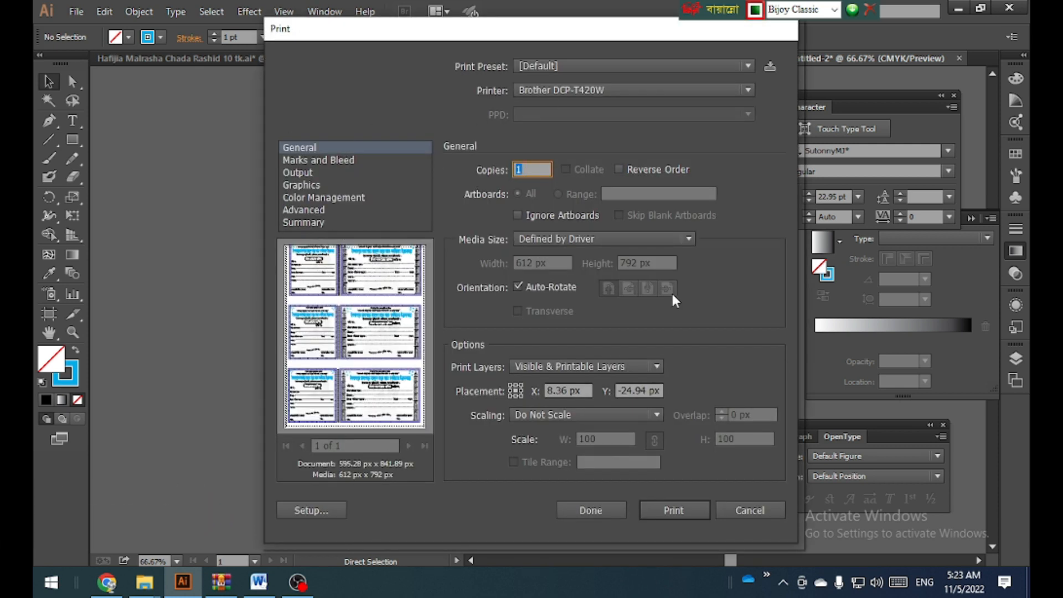
click(319, 514)
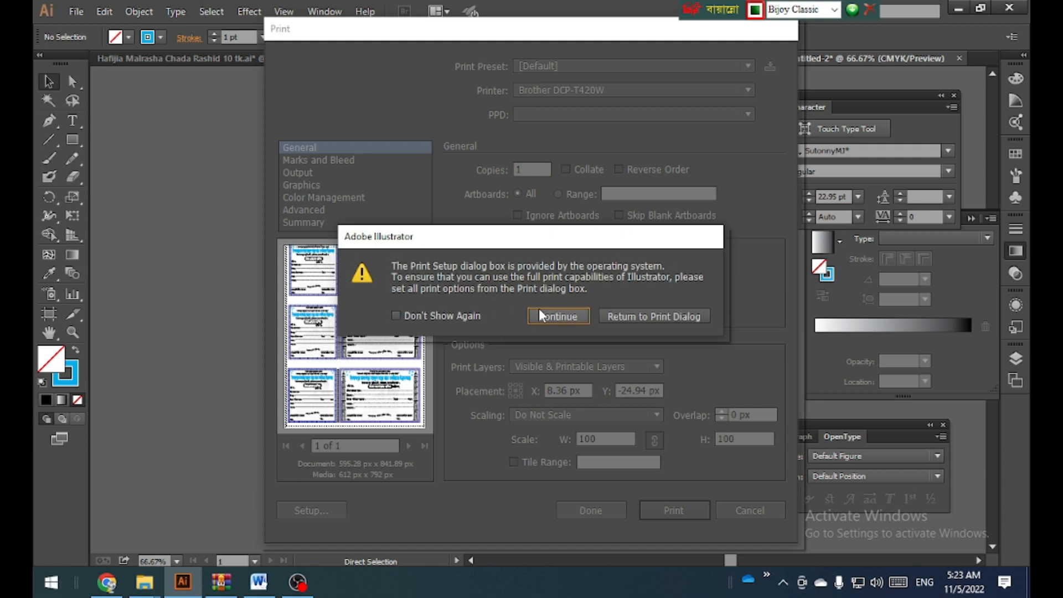
click(540, 311)
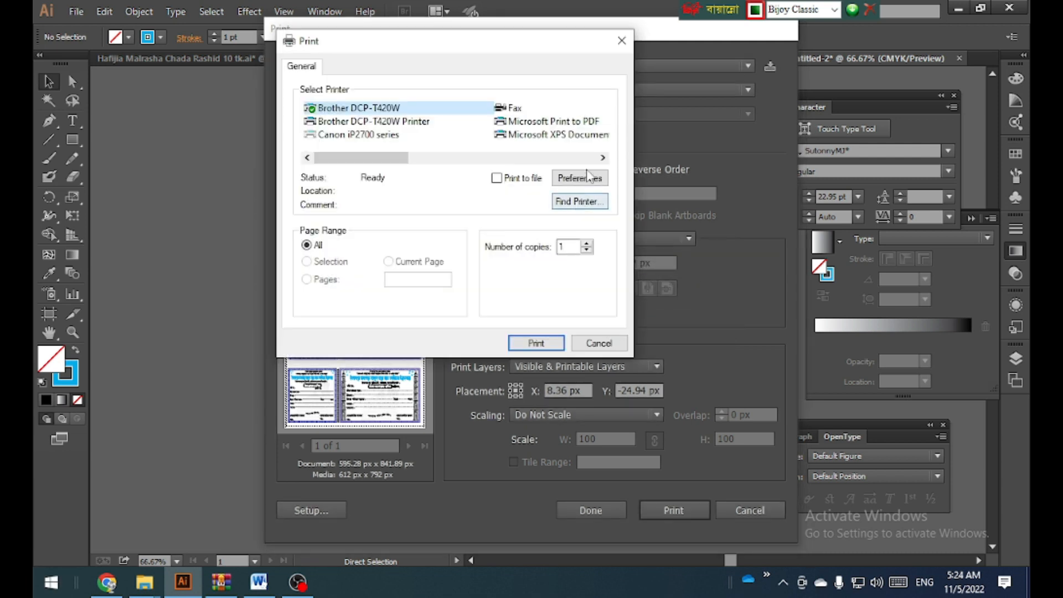
click(591, 178)
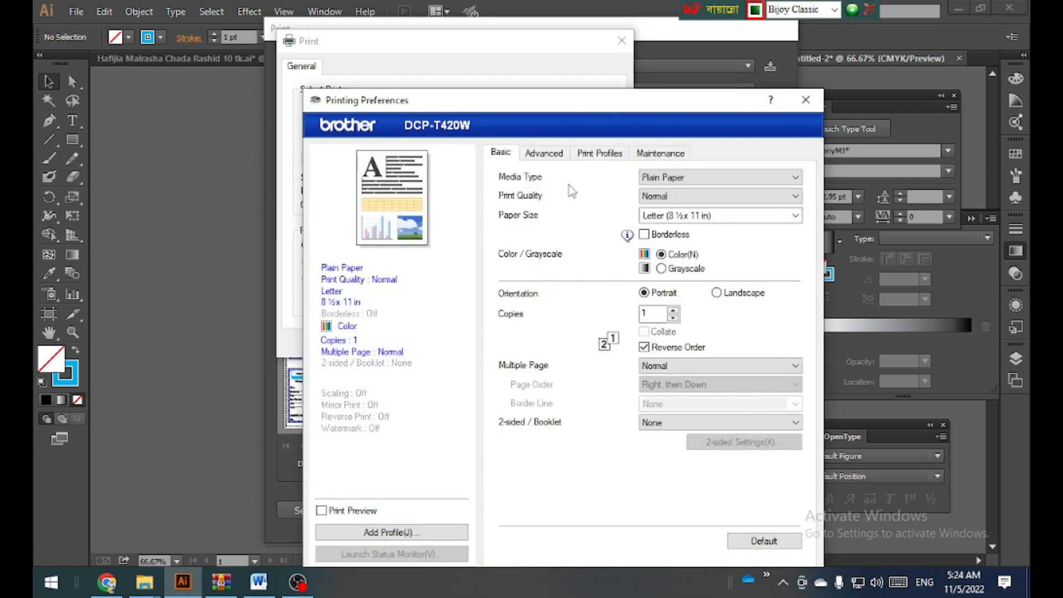
click(641, 217)
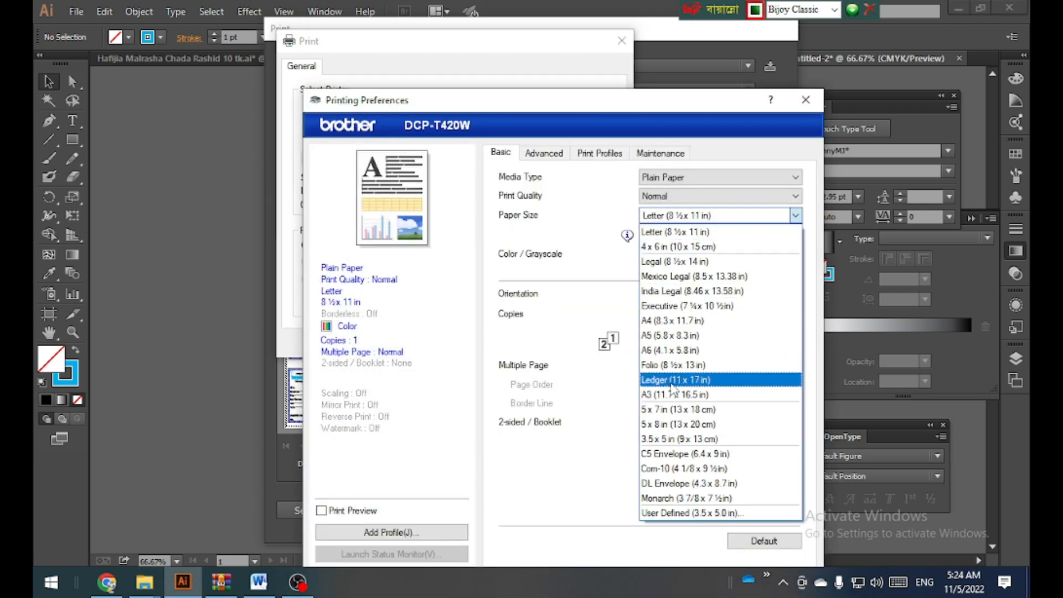
click(681, 323)
drag(592, 96, 590, 13)
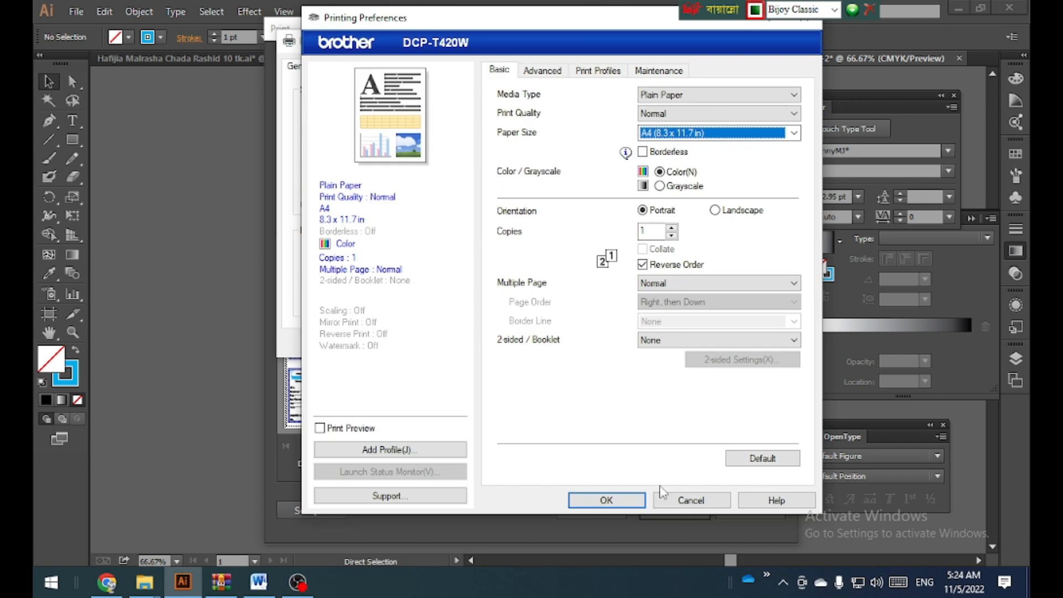
click(626, 498)
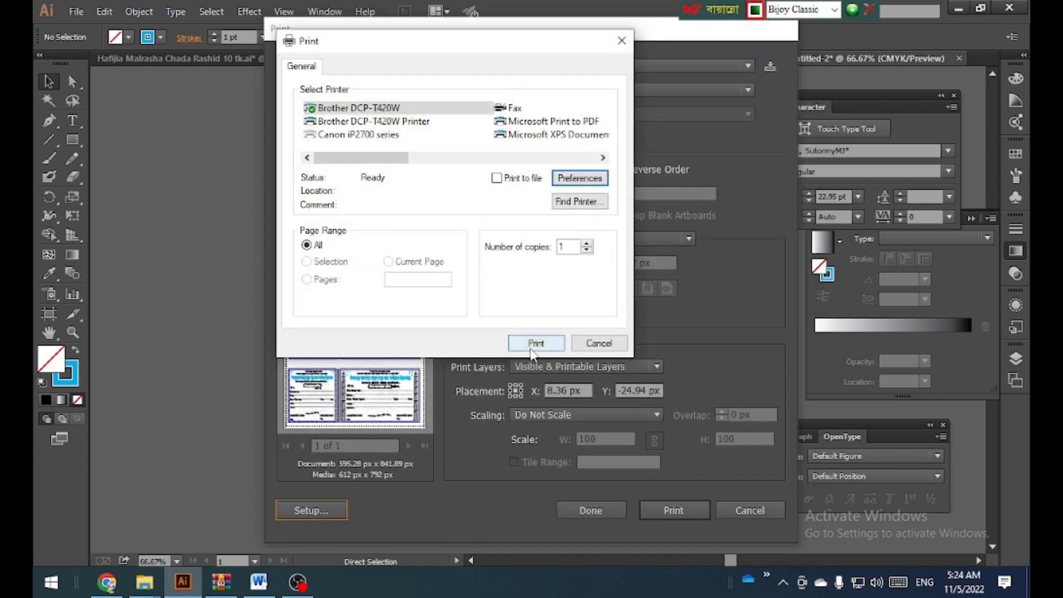
click(538, 343)
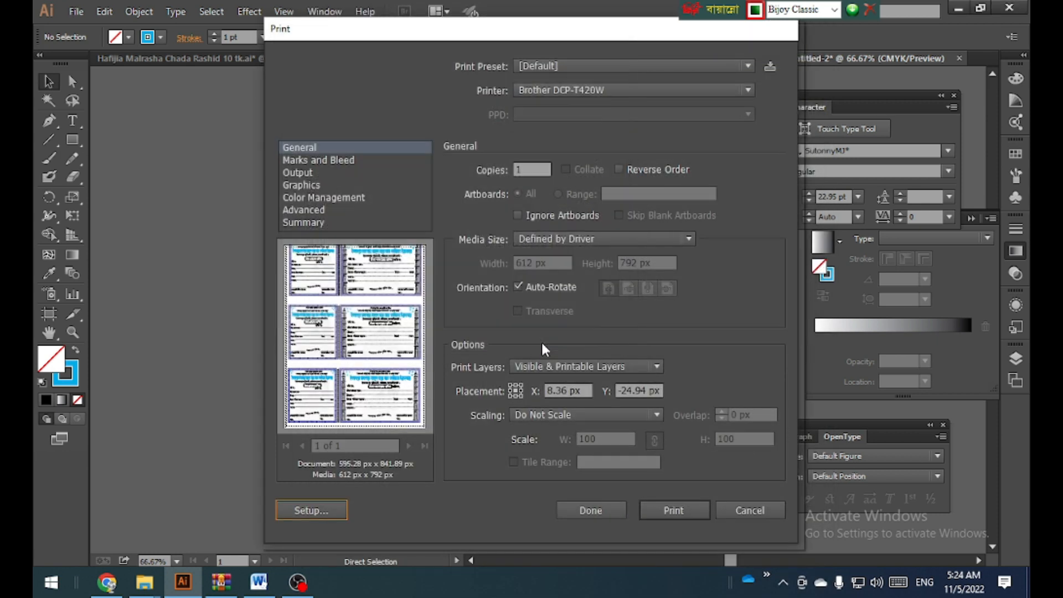
Step: Reopen the printer's preferences from the print setup to check the paper size, and accept the settings
click(339, 510)
click(563, 316)
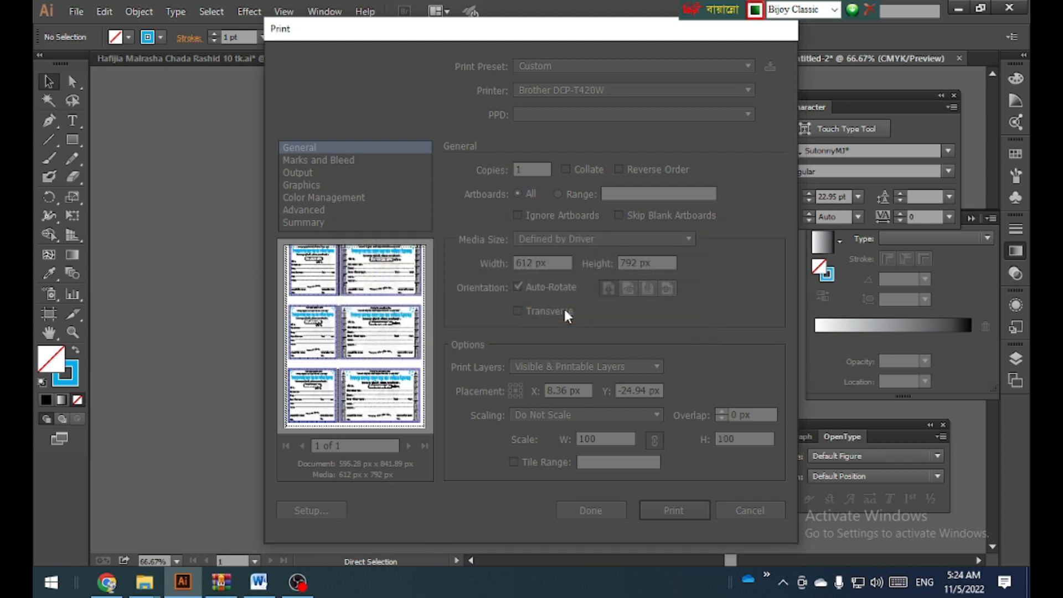
click(577, 178)
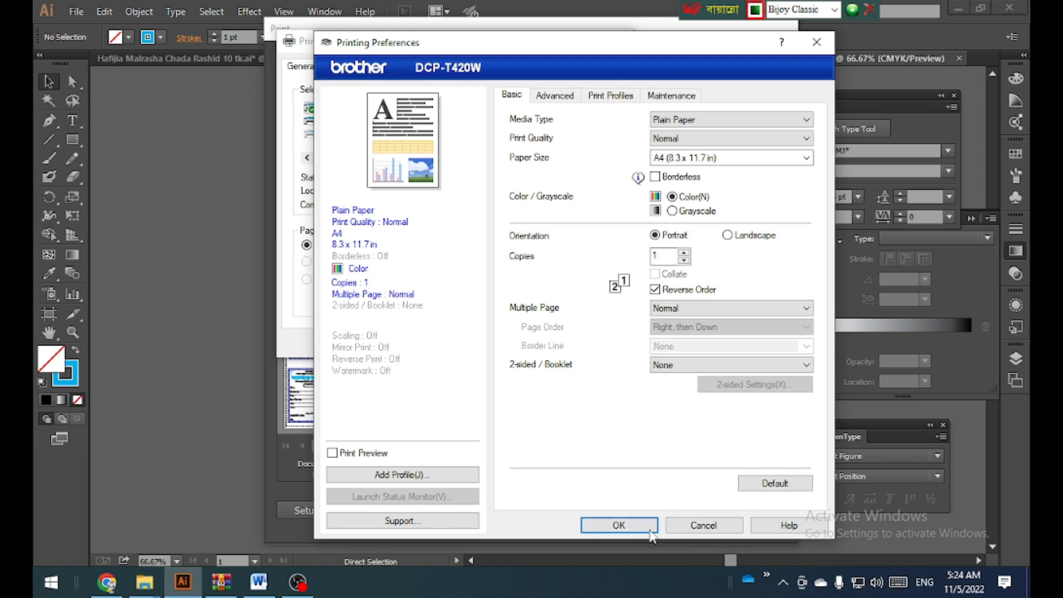
click(650, 531)
click(533, 338)
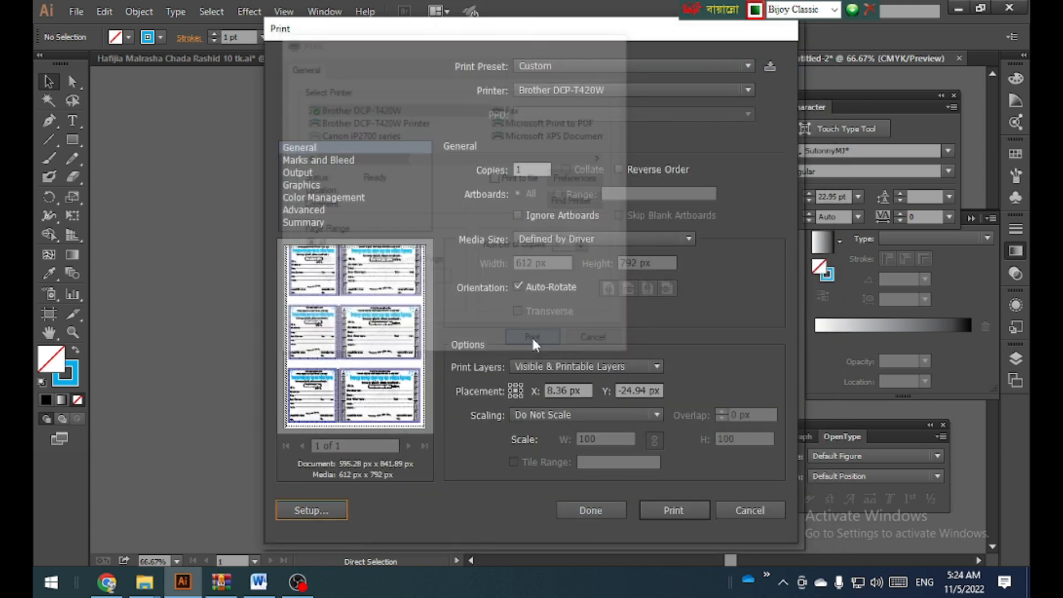